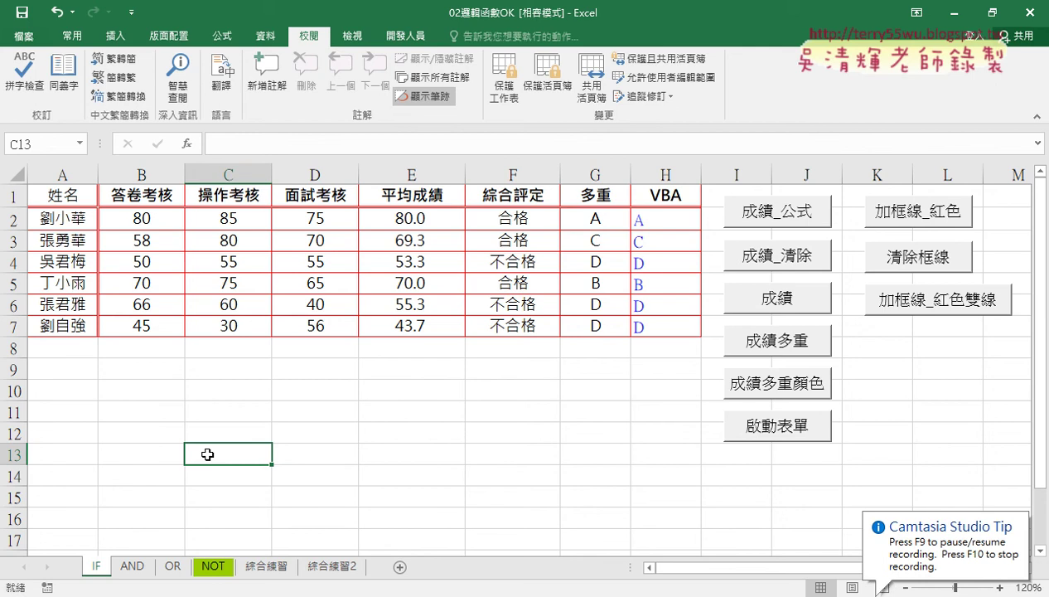
Step: Open the Visual Basic editor from the Developer tab and move it aside
{"action": "left_click", "coordinate": [386, 406]}
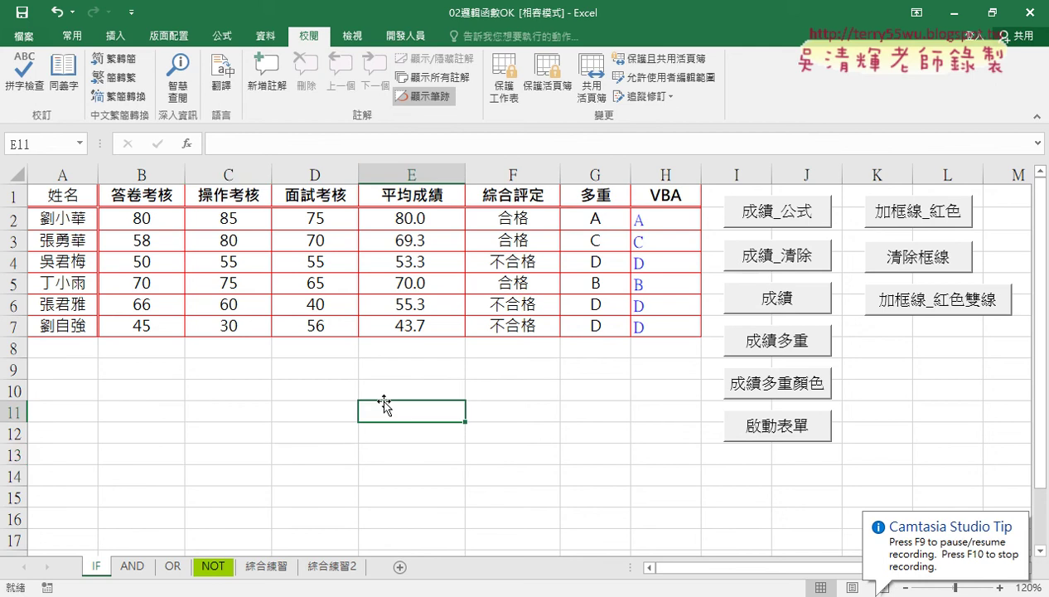
{"action": "left_click", "coordinate": [415, 41]}
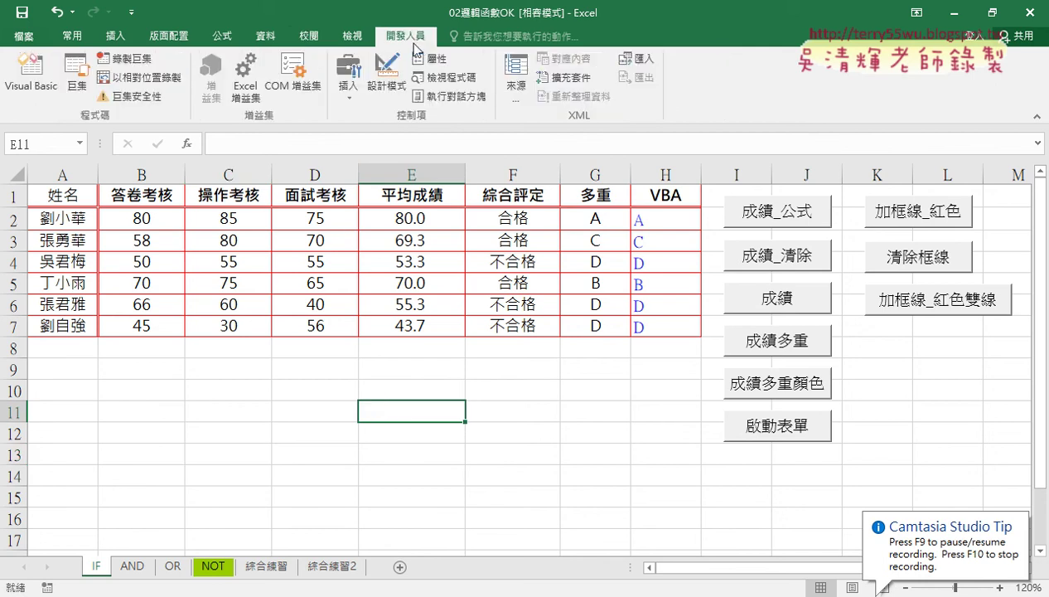
{"action": "left_click", "coordinate": [32, 71]}
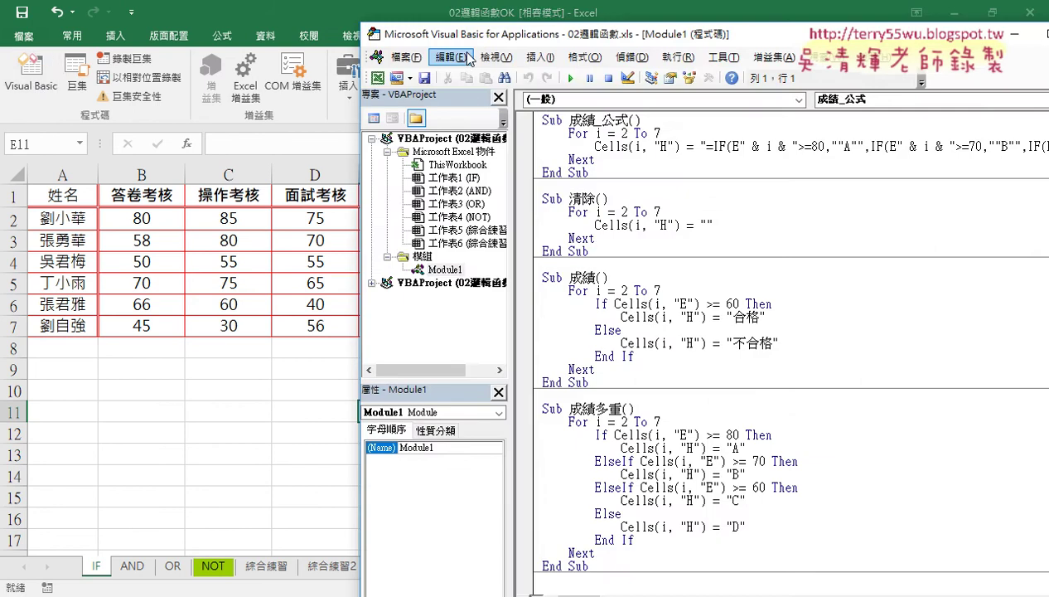
{"action": "left_click_drag", "start_coordinate": [467, 34], "coordinate": [262, 37]}
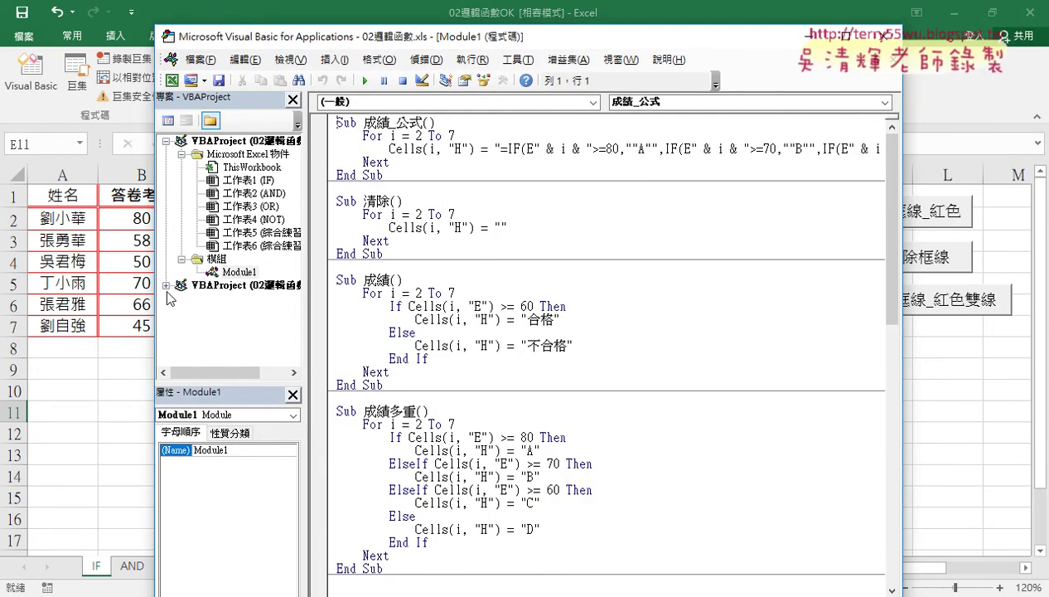
Step: Unlock the second VBAProject with its password and open UserForm1 from 表單 in the designer
{"action": "left_click", "coordinate": [167, 285]}
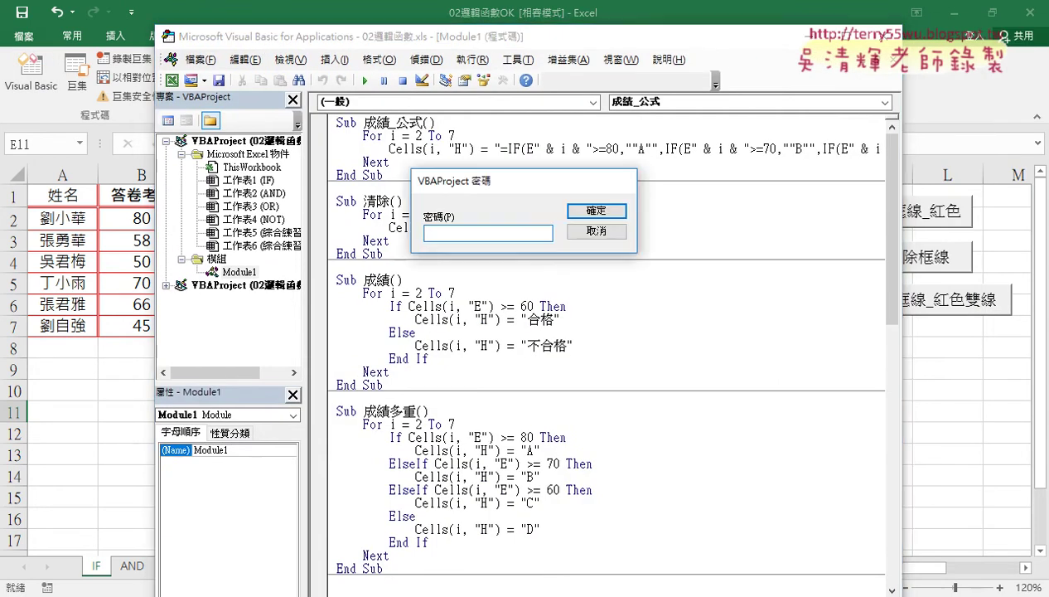
{"action": "key", "text": "Return"}
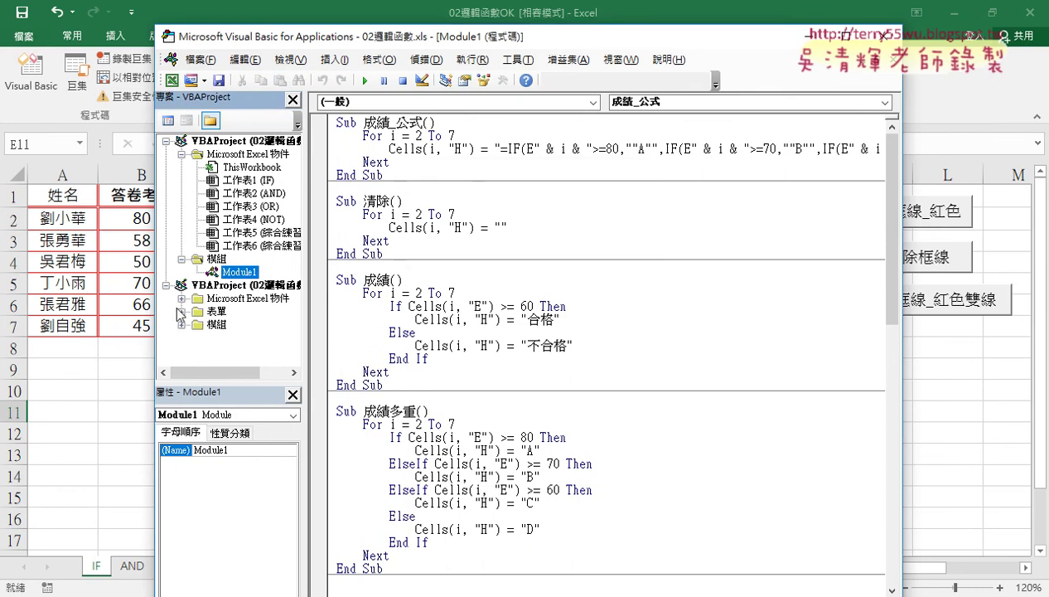
{"action": "left_click", "coordinate": [181, 312]}
{"action": "double_click", "coordinate": [237, 325]}
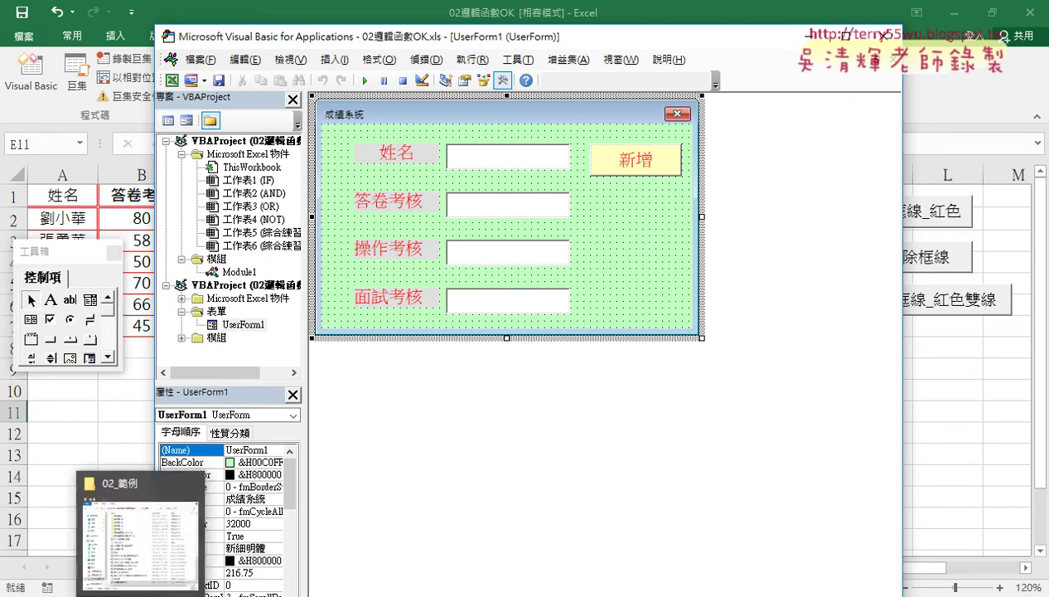
Step: Switch to Chrome and show the Google Drive folder 02_邏輯函數
{"action": "left_click", "coordinate": [271, 557]}
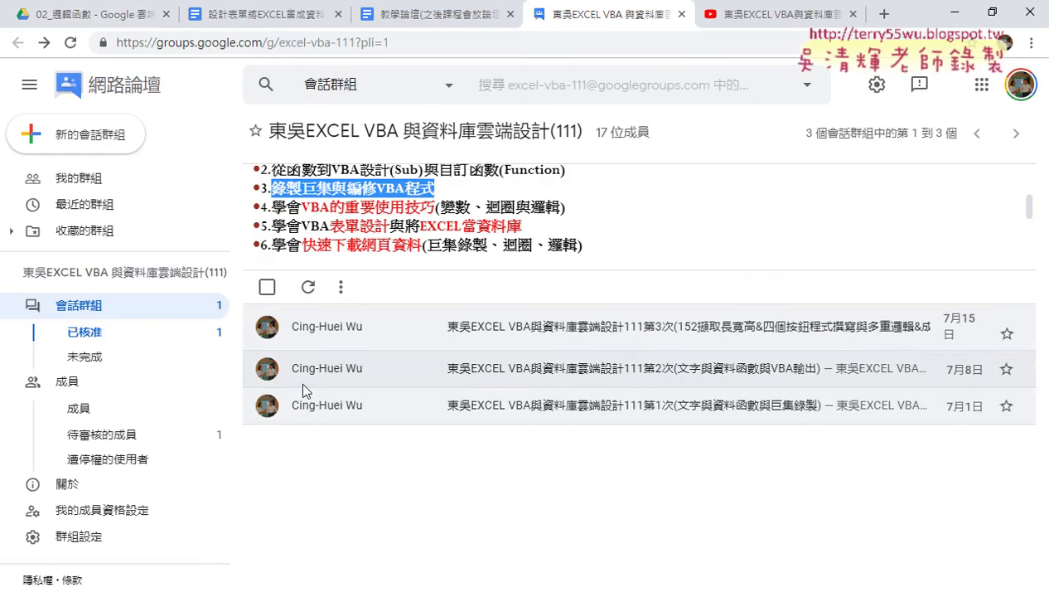
{"action": "left_click", "coordinate": [116, 13]}
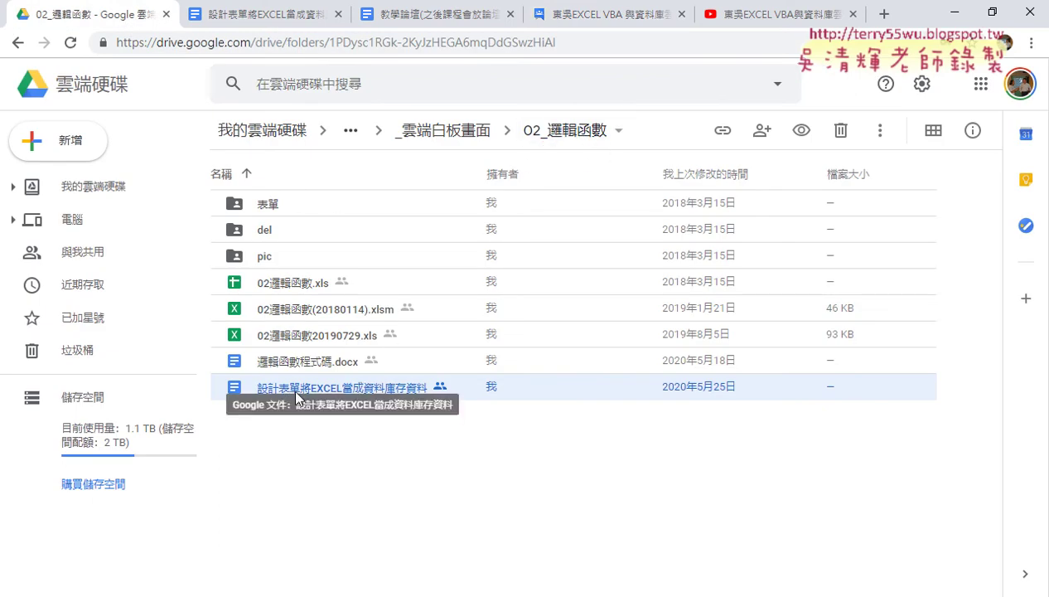
Step: View the 設計表單將EXCEL當成資料庫存資料 notes, then minimize Chrome and the VBA editor
{"action": "left_click", "coordinate": [307, 21]}
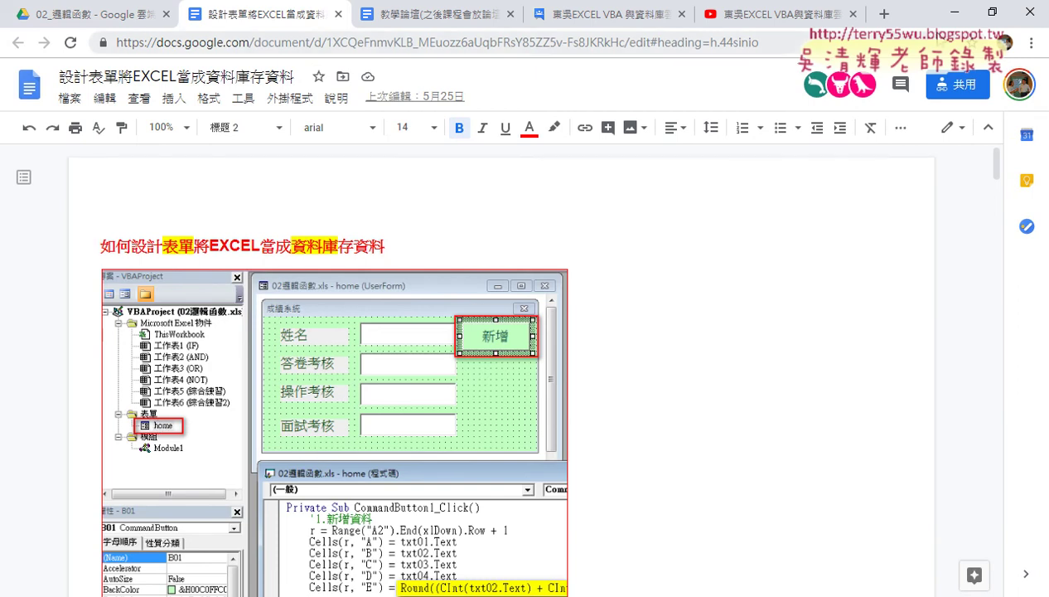
{"action": "left_click", "coordinate": [954, 12]}
{"action": "left_click", "coordinate": [807, 37]}
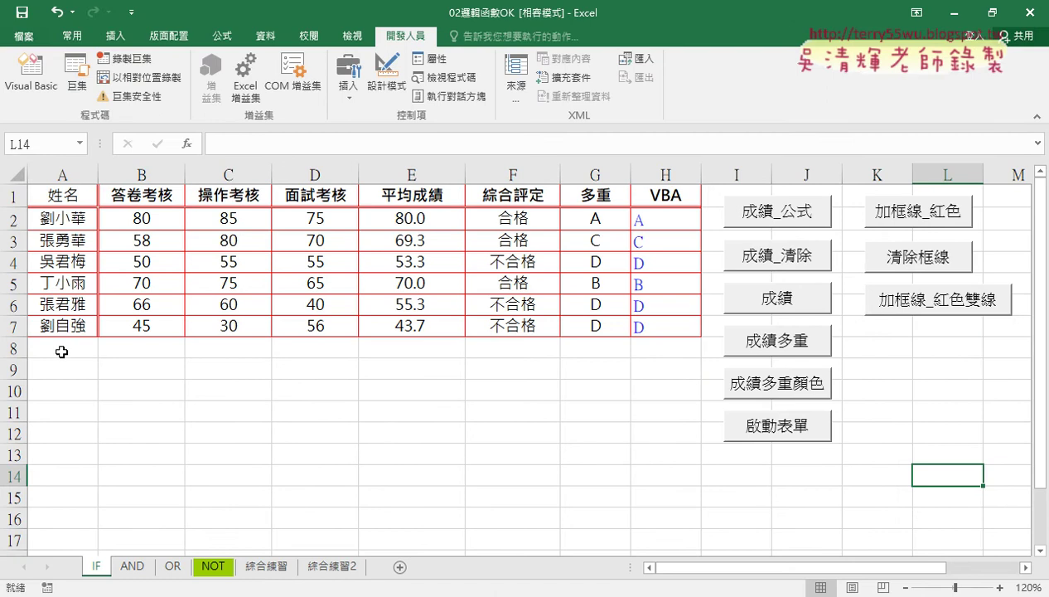
Step: Highlight row 8 as the next record's position and select cell C8
{"action": "left_click_drag", "start_coordinate": [66, 348], "coordinate": [583, 350]}
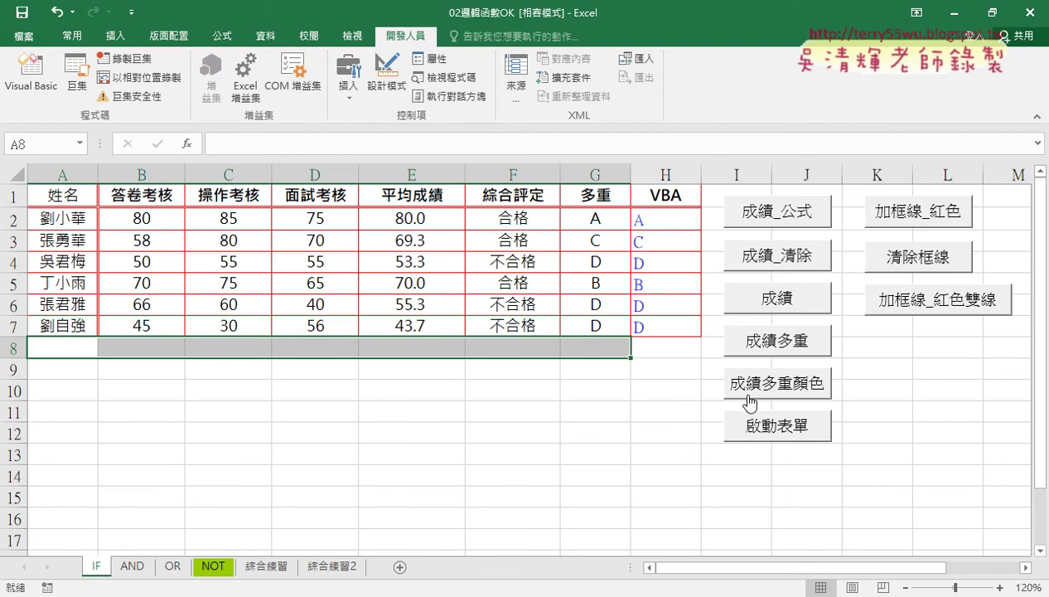
{"action": "left_click", "coordinate": [214, 348]}
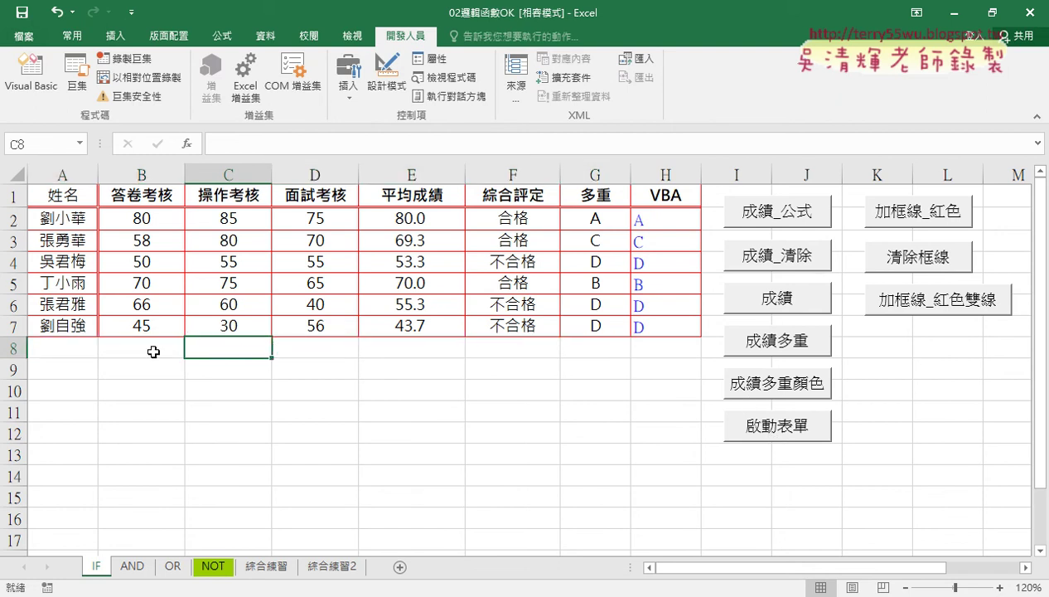
Step: Protect the IF sheet with a confirmed password, retrying after a mismatched confirmation
{"action": "left_click", "coordinate": [307, 38]}
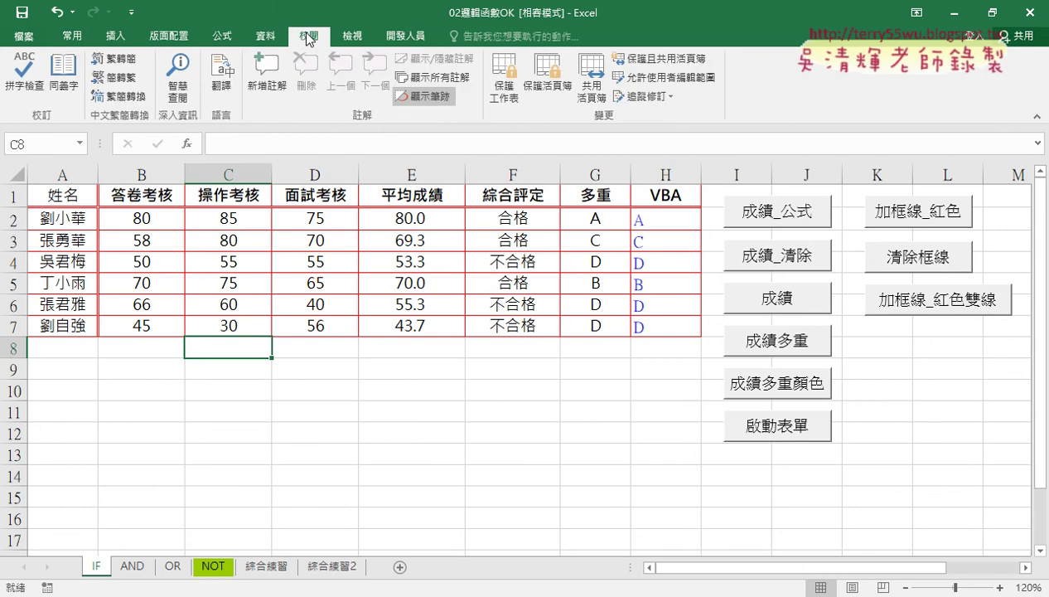
{"action": "left_click", "coordinate": [508, 79]}
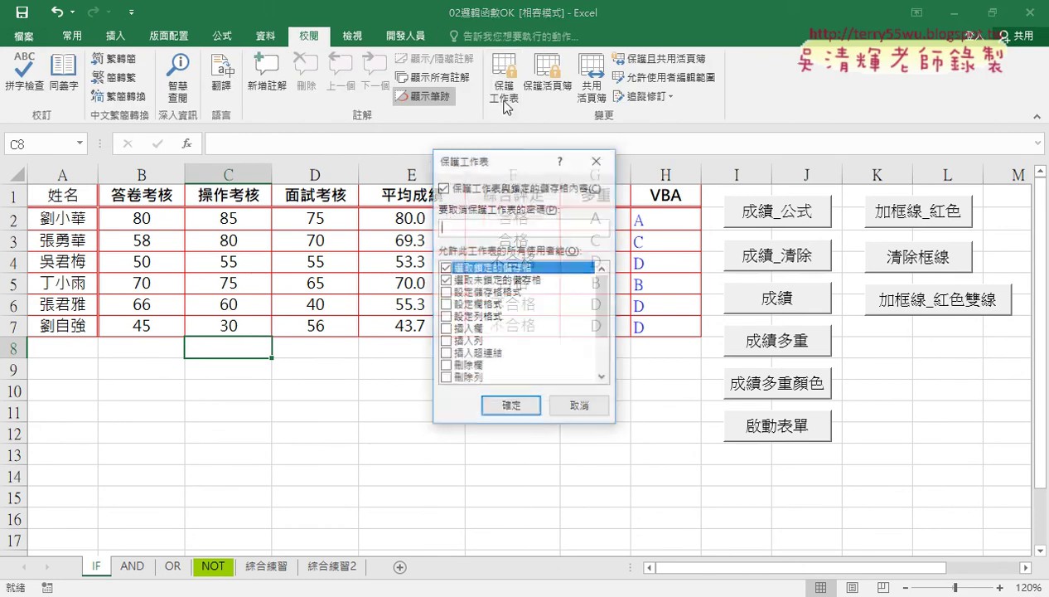
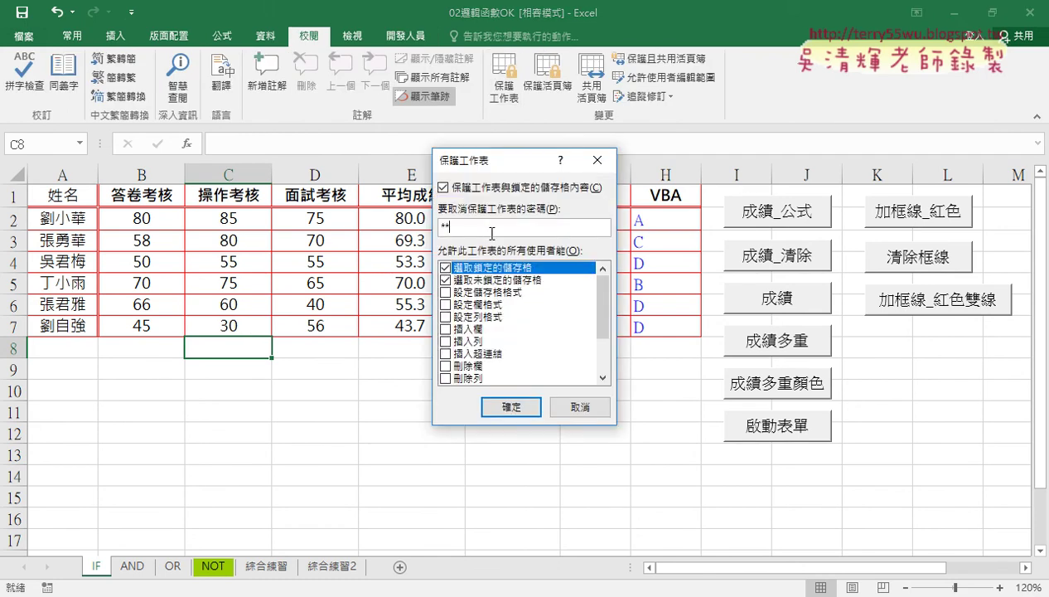
{"action": "key", "text": "Return"}
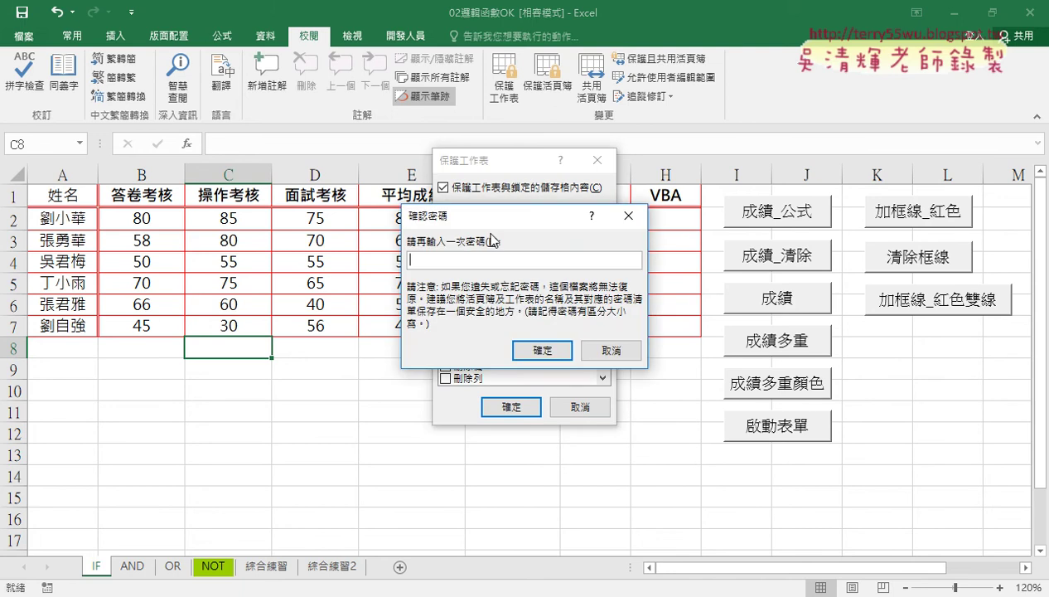
{"action": "key", "text": "Return"}
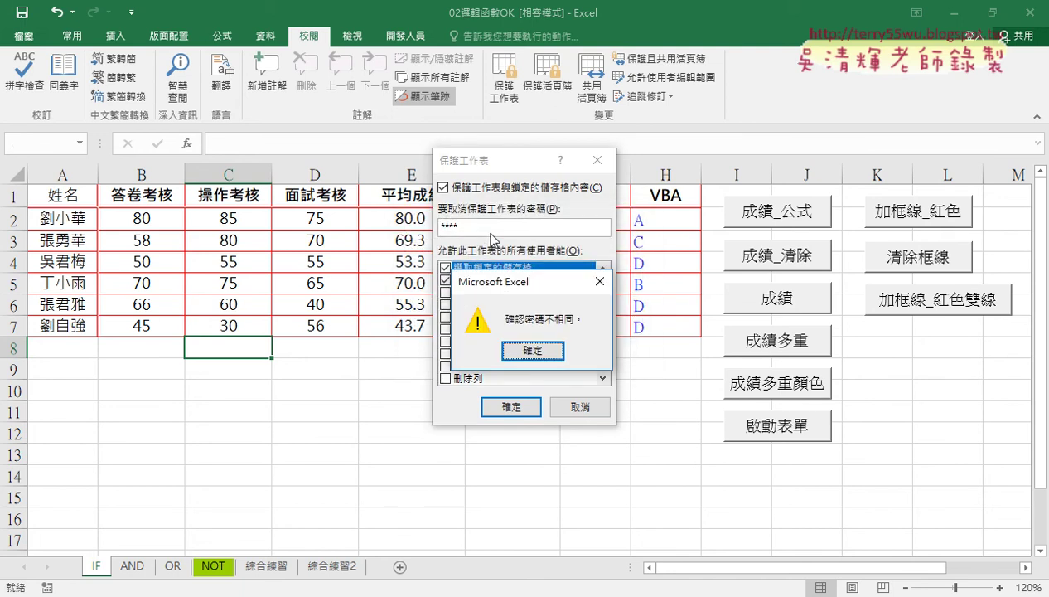
{"action": "key", "text": "Return"}
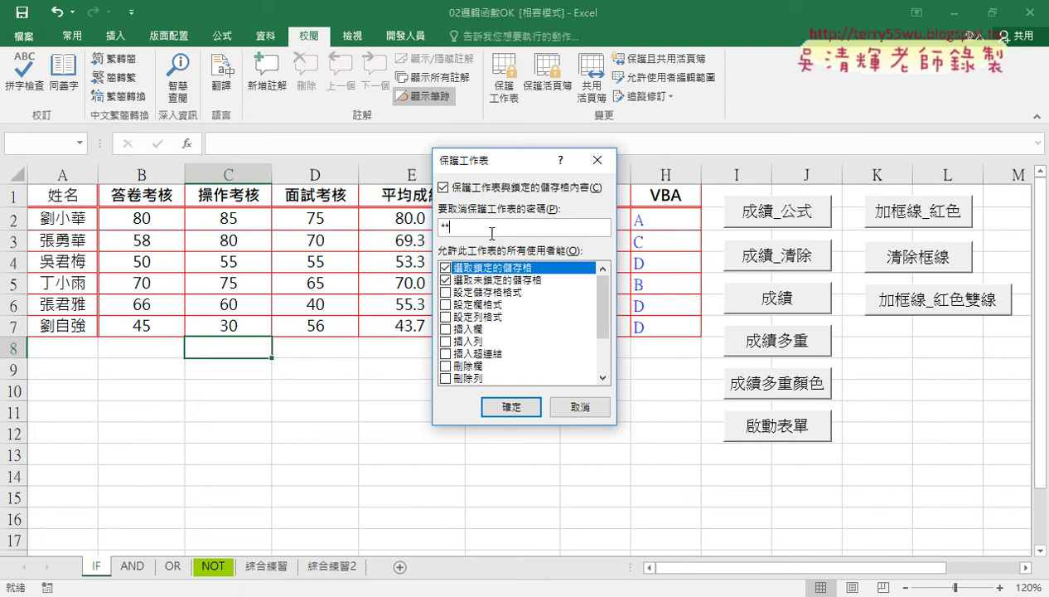
{"action": "key", "text": "Return"}
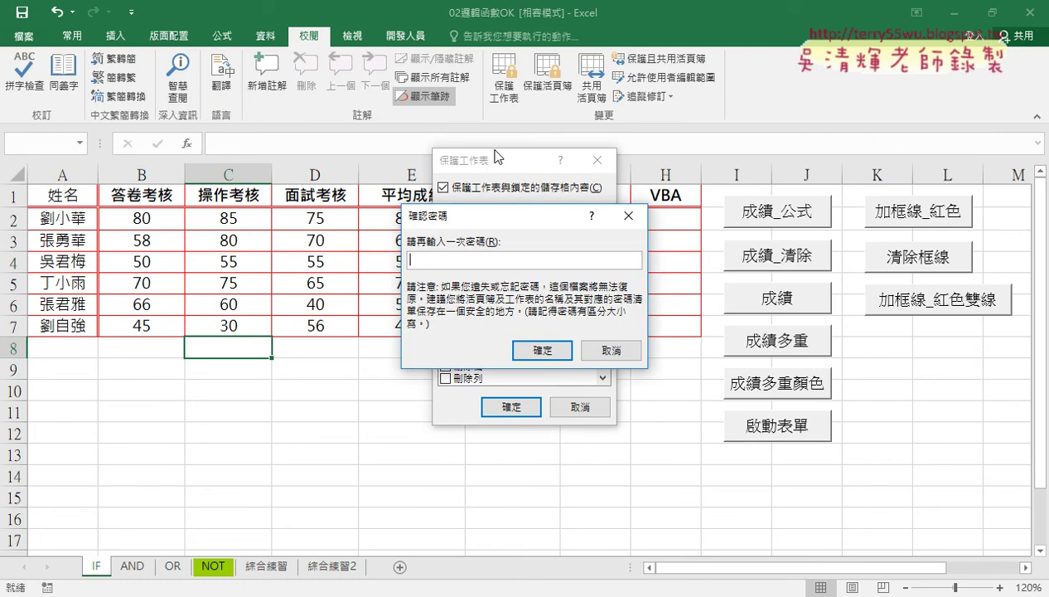
{"action": "key", "text": "Return"}
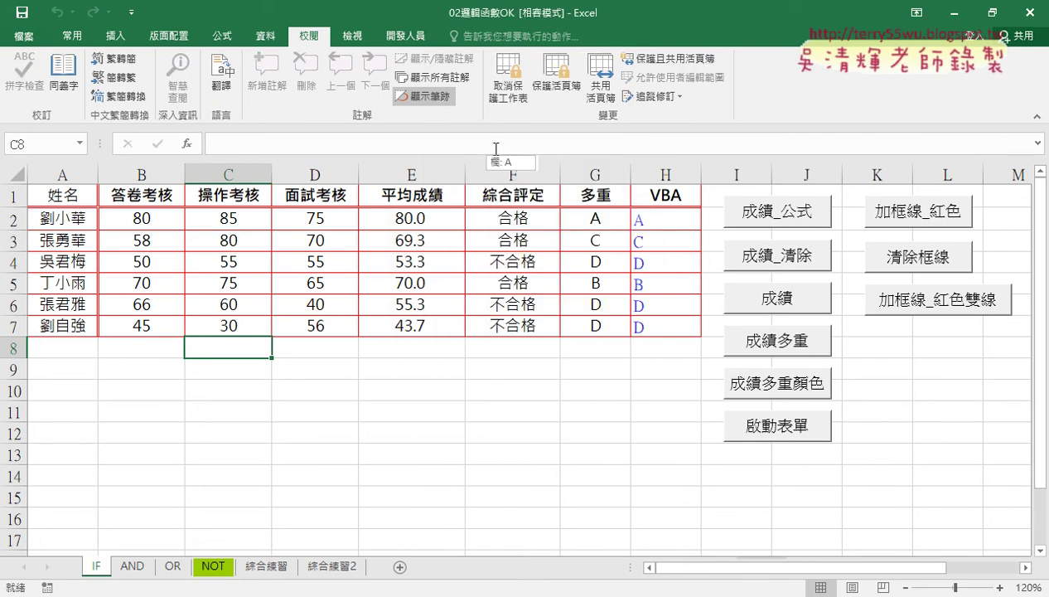
Step: Test editing cell A8 and dismiss the protected-sheet warning
{"action": "left_click", "coordinate": [78, 347]}
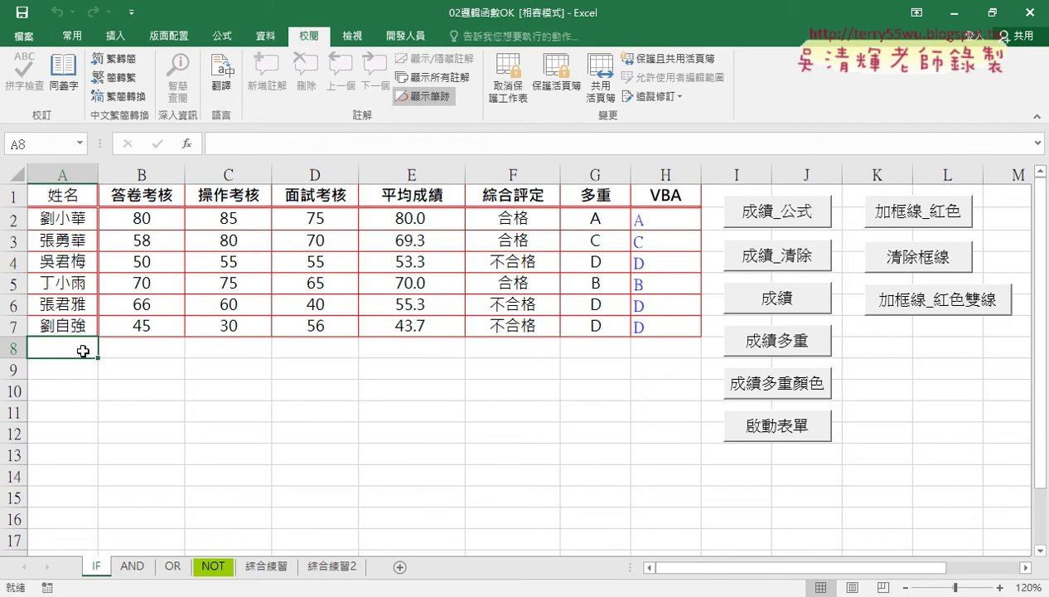
{"action": "double_click", "coordinate": [86, 351]}
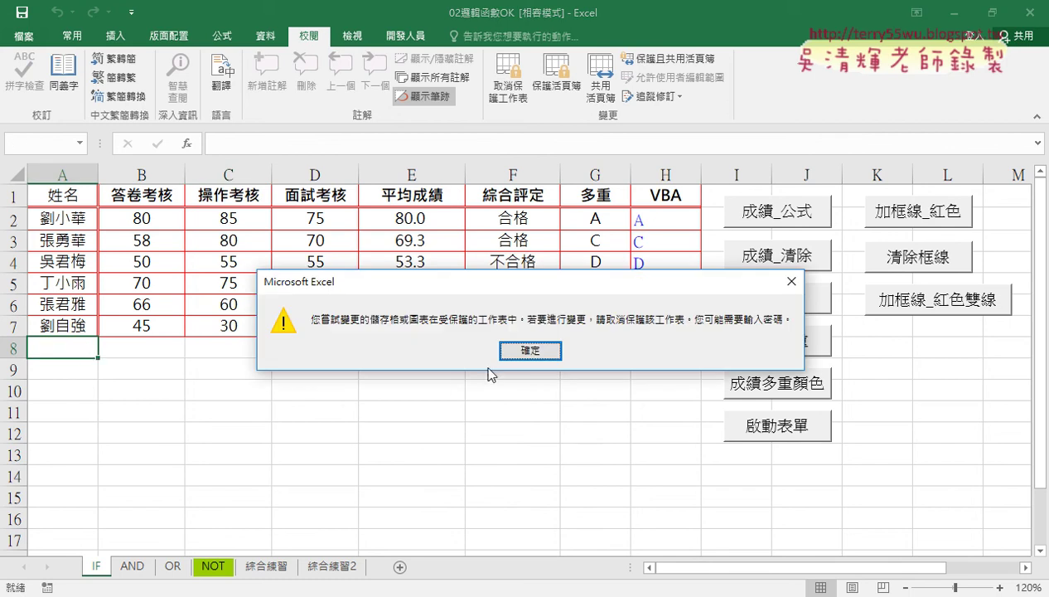
{"action": "left_click", "coordinate": [509, 352]}
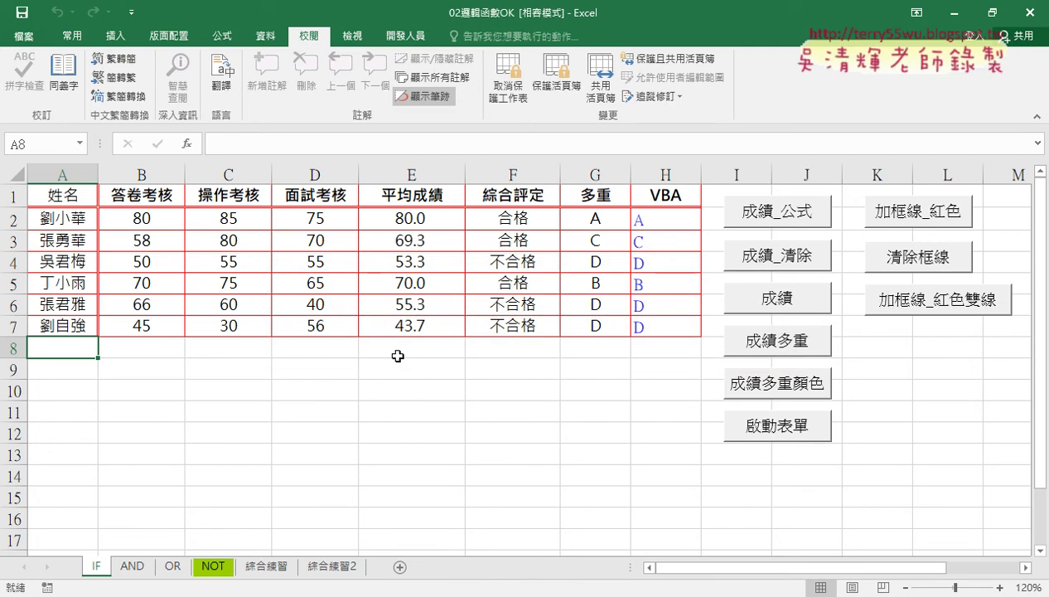
Step: Launch the 成績系統 form with 啟動表單 and move it clear of columns G and H
{"action": "left_click", "coordinate": [769, 430]}
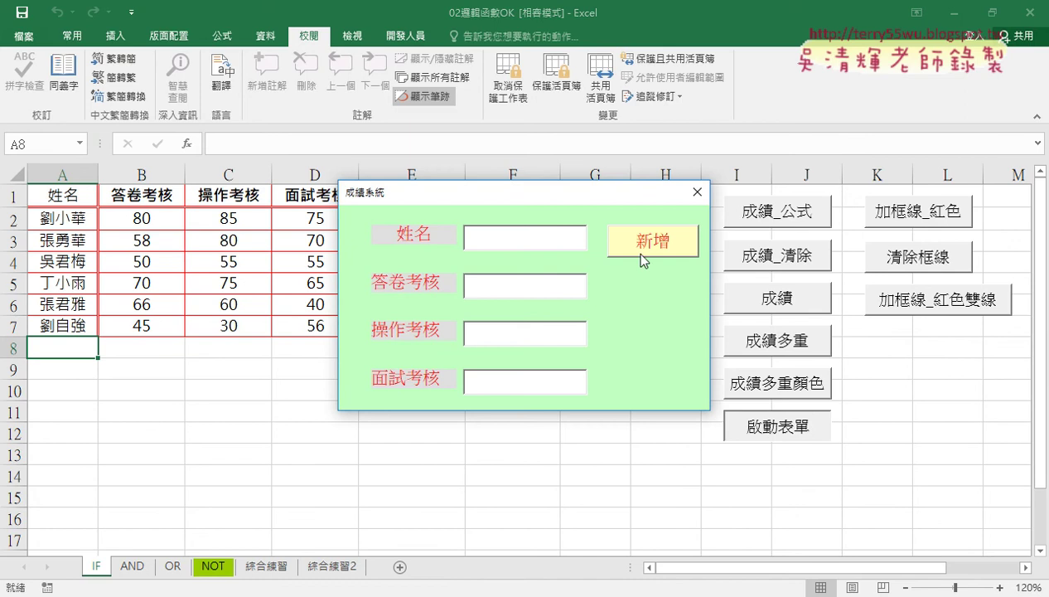
{"action": "mouse_move", "coordinate": [510, 196]}
{"action": "left_mouse_down"}
{"action": "mouse_move", "coordinate": [628, 199]}
{"action": "mouse_move", "coordinate": [737, 241]}
{"action": "left_mouse_up"}
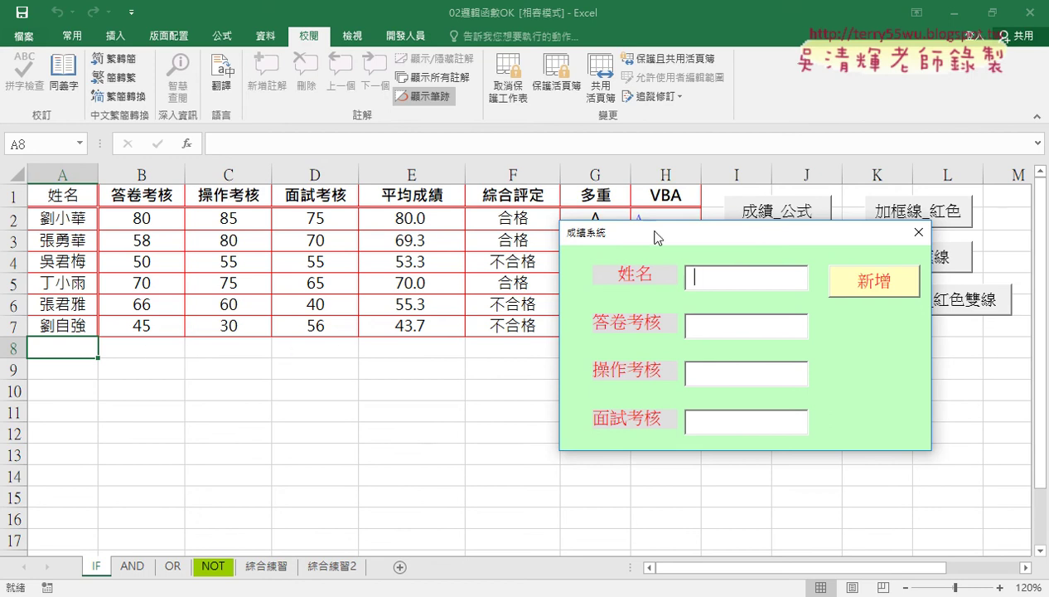
{"action": "left_click_drag", "start_coordinate": [651, 234], "coordinate": [741, 235]}
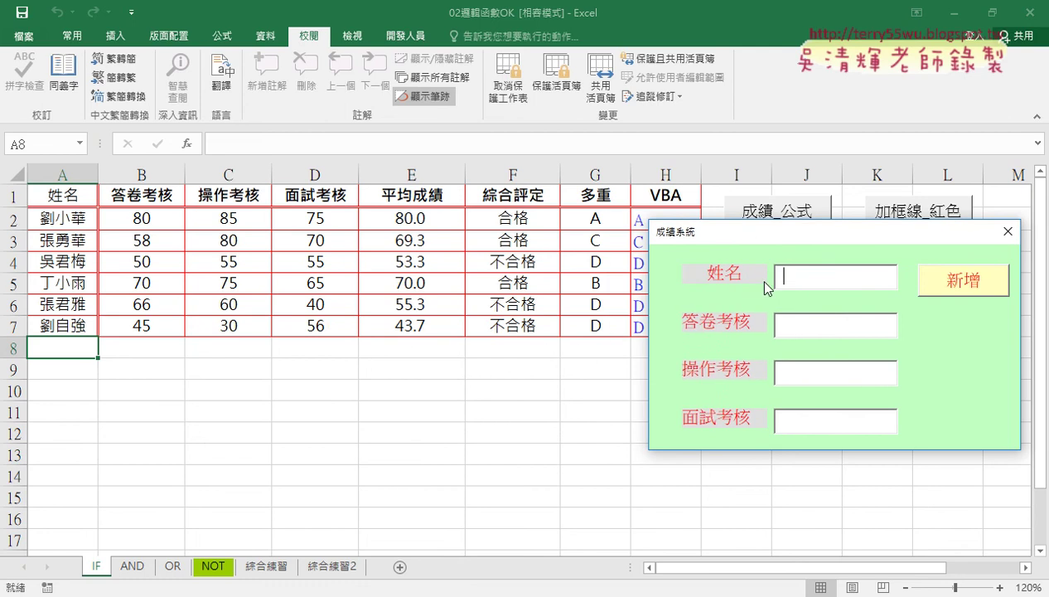
Step: Add student AAA with scores 85, 96 and 84 as row 8
{"action": "type", "text": "AAA"}
{"action": "key", "text": "Tab"}
{"action": "type", "text": "85"}
{"action": "key", "text": "Tab"}
{"action": "type", "text": "96"}
{"action": "key", "text": "Tab"}
{"action": "type", "text": "84"}
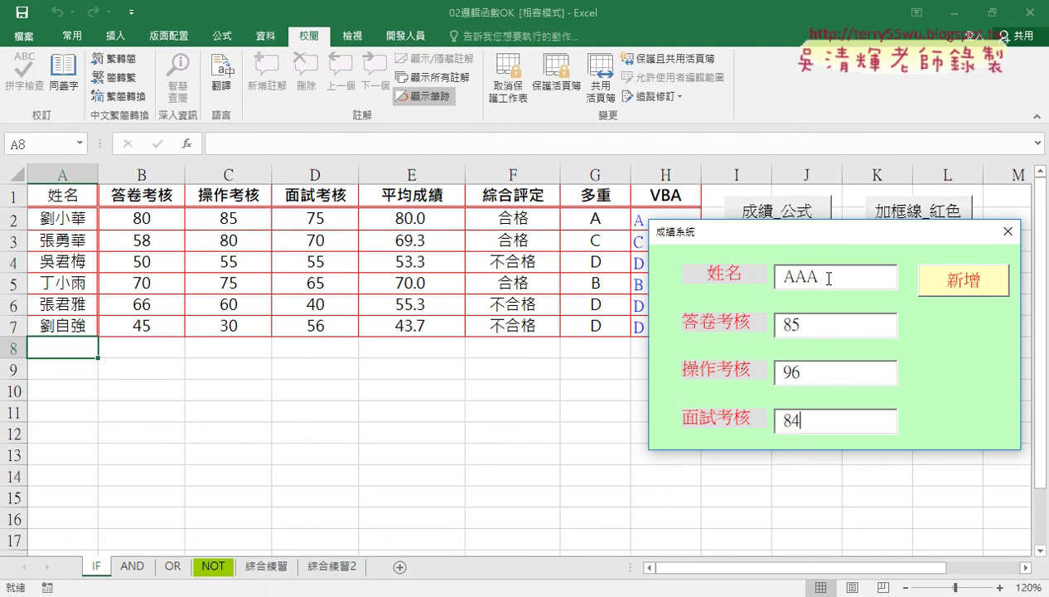
{"action": "left_click", "coordinate": [831, 419]}
{"action": "key", "text": "Return"}
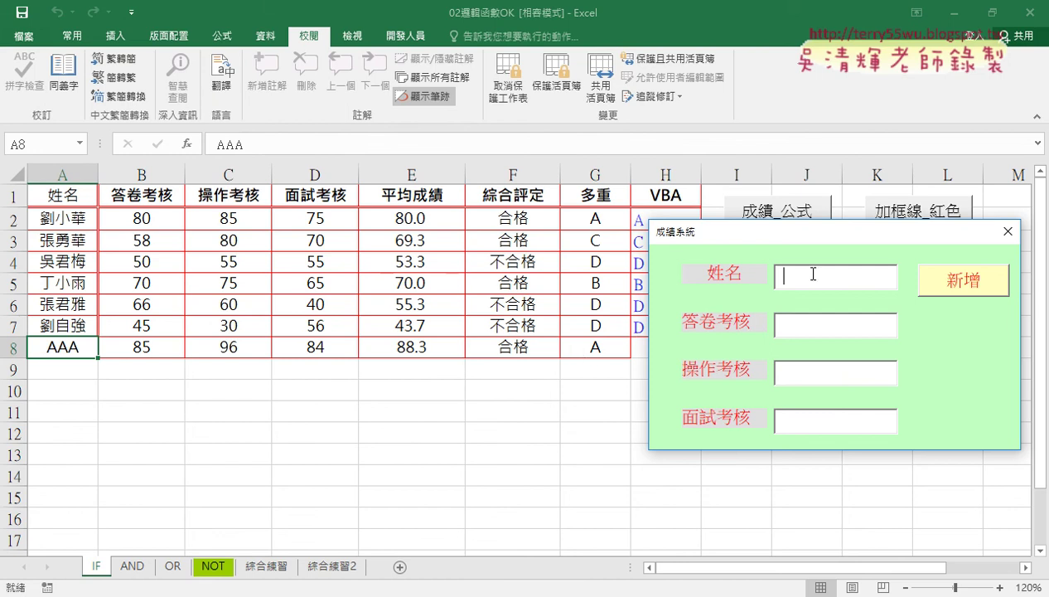
Step: Fill the form with BBB, 答卷考核 'A', 操作考核 85 and 面試考核 120
{"action": "type", "text": "BBB"}
{"action": "key", "text": "Tab"}
{"action": "type", "text": "A"}
{"action": "key", "text": "Tab"}
{"action": "type", "text": "85"}
{"action": "key", "text": "Tab"}
{"action": "type", "text": "120"}
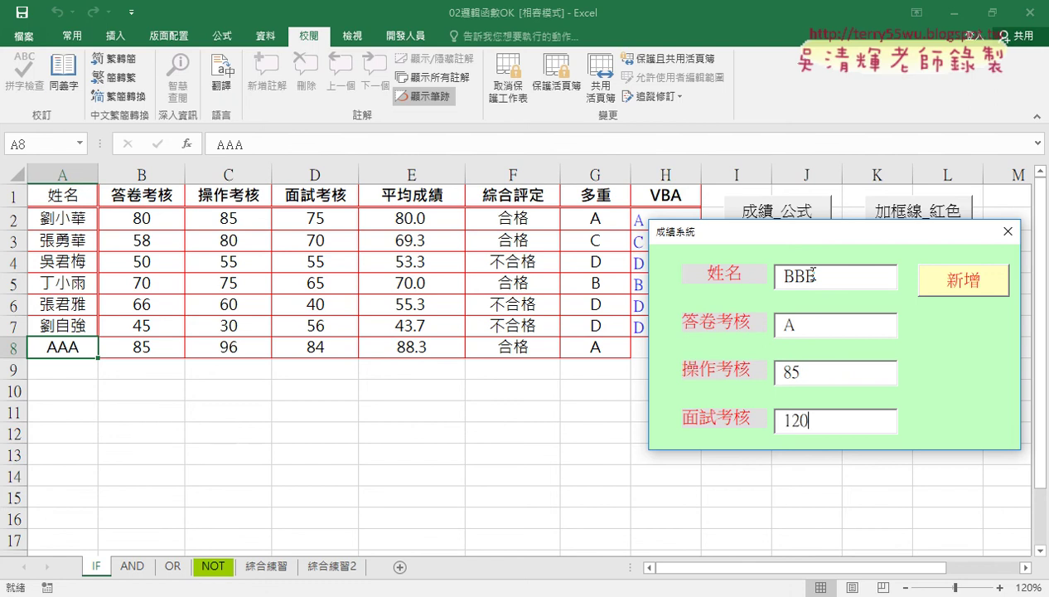
Step: Clear 答卷考核 and submit, triggering the 請輸入答卷考核!! validation warning
{"action": "left_click", "coordinate": [806, 330]}
{"action": "left_click_drag", "start_coordinate": [807, 330], "coordinate": [771, 331]}
{"action": "key", "text": "BackSpace"}
{"action": "left_click", "coordinate": [829, 421]}
{"action": "key", "text": "Return"}
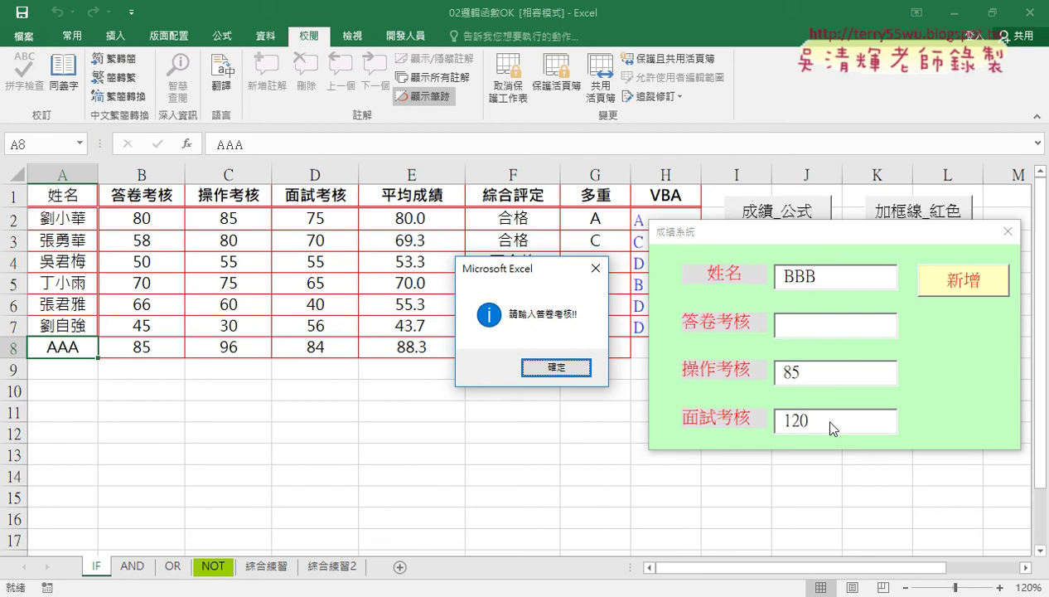
{"action": "left_click", "coordinate": [537, 368]}
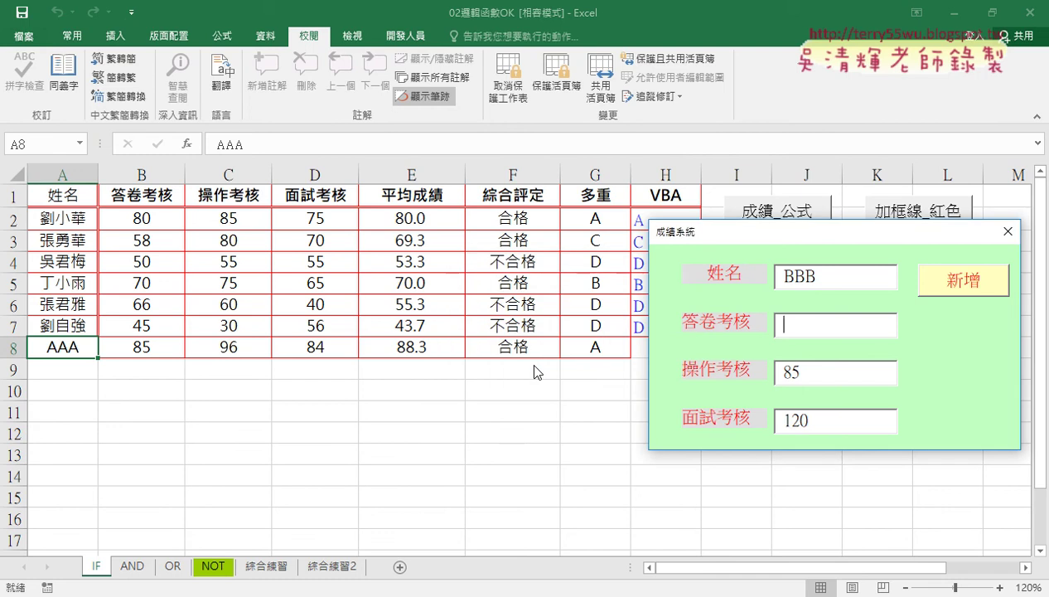
{"action": "key", "text": "Tab"}
{"action": "key", "text": "Tab"}
{"action": "key", "text": "Tab"}
{"action": "key", "text": "Return"}
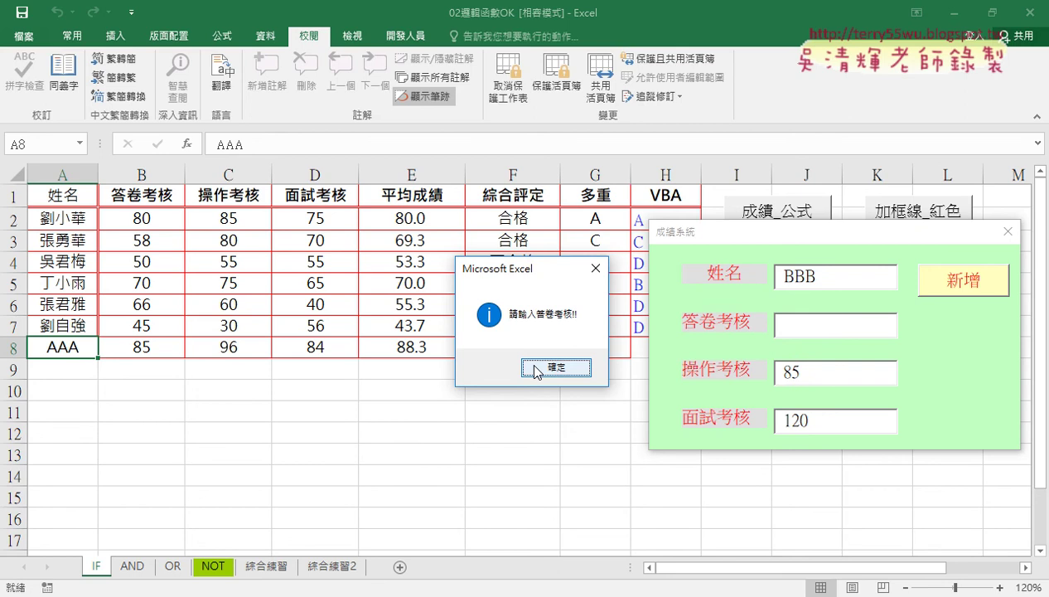
Step: Enter 答卷考核 84, replace the rejected 120 with 87, and add BBB as row 9
{"action": "left_click", "coordinate": [537, 369]}
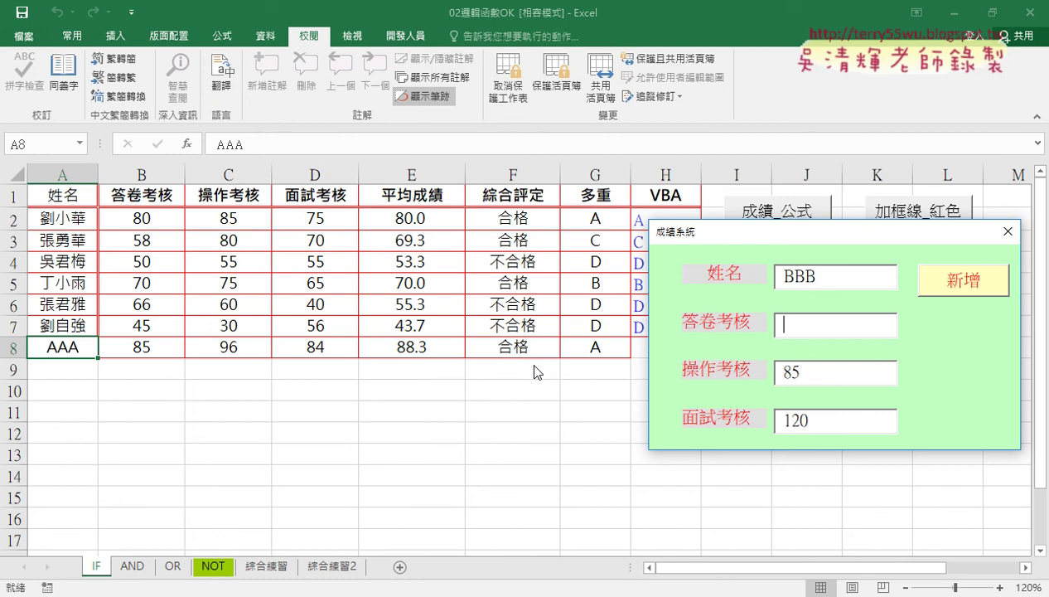
{"action": "type", "text": "84"}
{"action": "key", "text": "Tab"}
{"action": "key", "text": "Tab"}
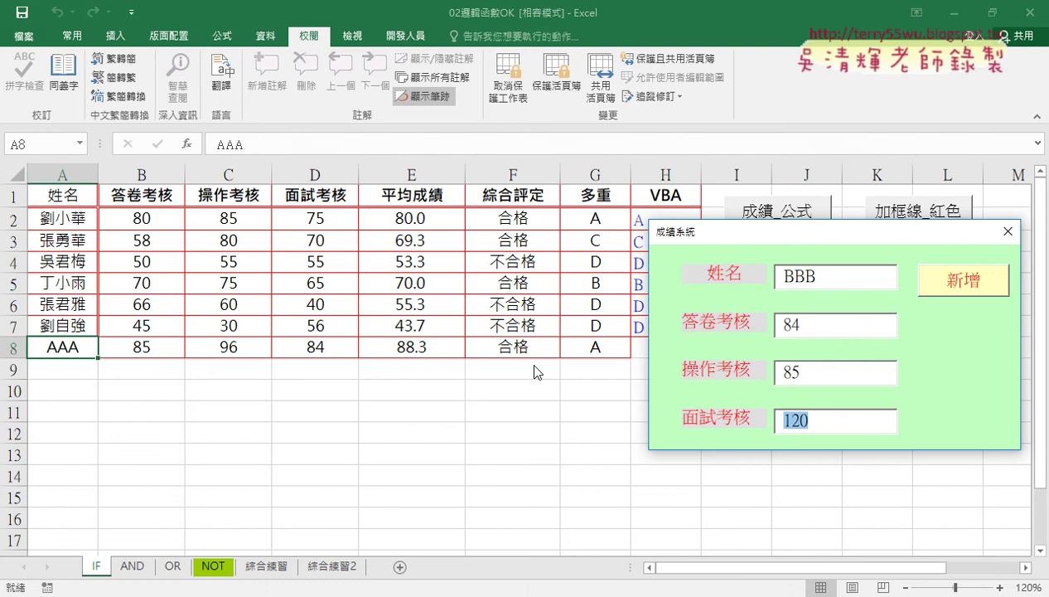
{"action": "key", "text": "Tab"}
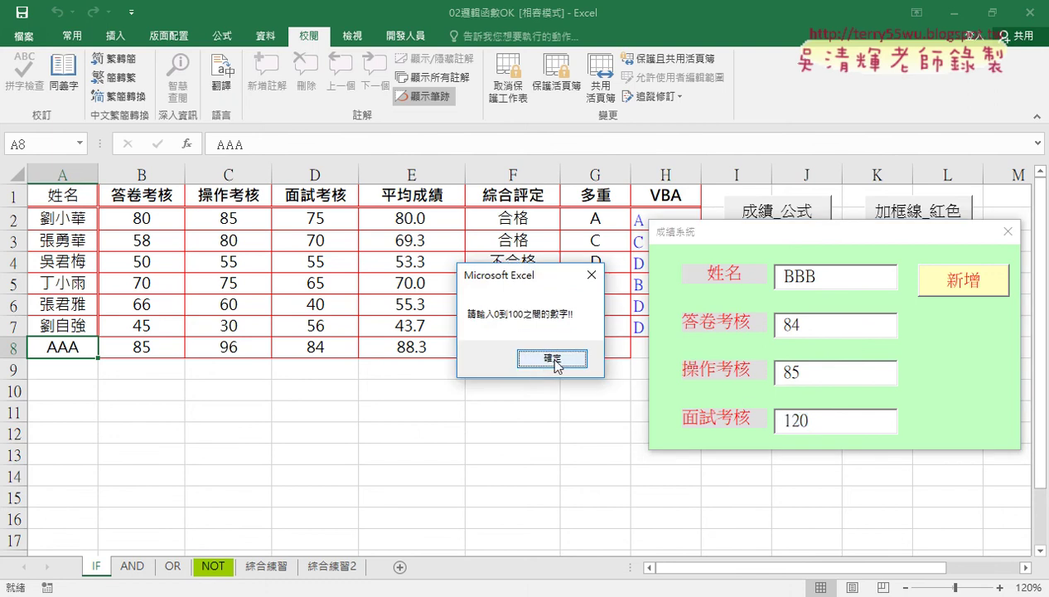
{"action": "left_click", "coordinate": [552, 359]}
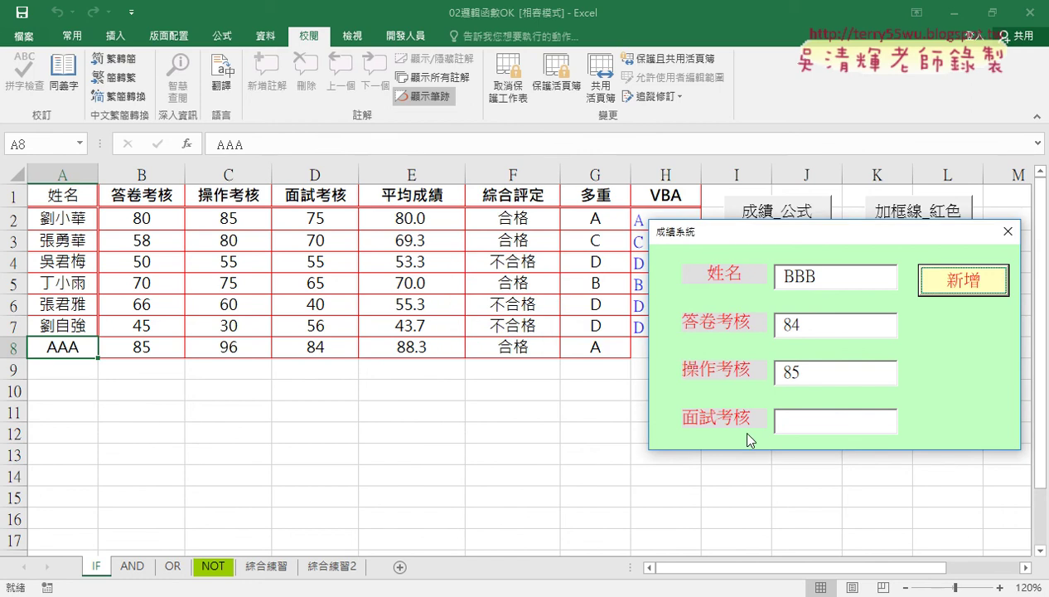
{"action": "left_click", "coordinate": [788, 423]}
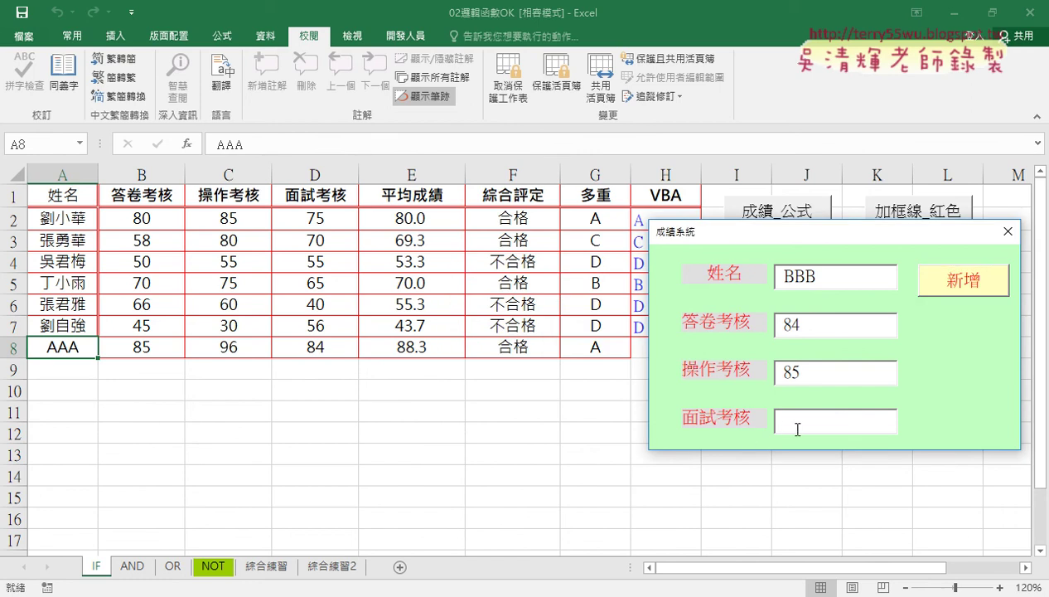
{"action": "type", "text": "87"}
{"action": "key", "text": "Return"}
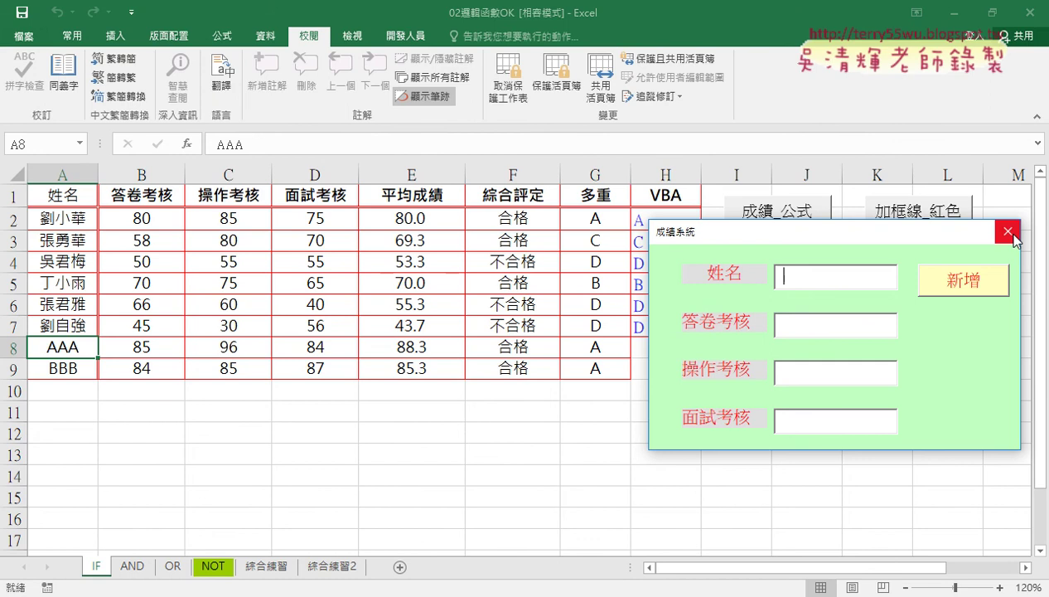
Step: Close the 成績系統 grade form
{"action": "left_click", "coordinate": [1009, 232]}
{"action": "left_click", "coordinate": [776, 430]}
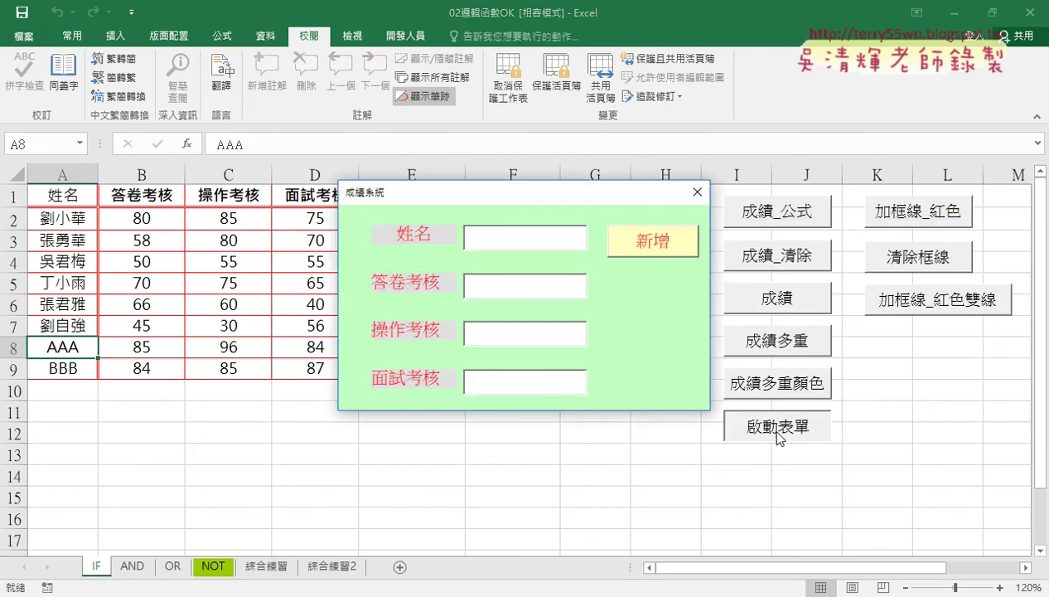
{"action": "left_click", "coordinate": [697, 193]}
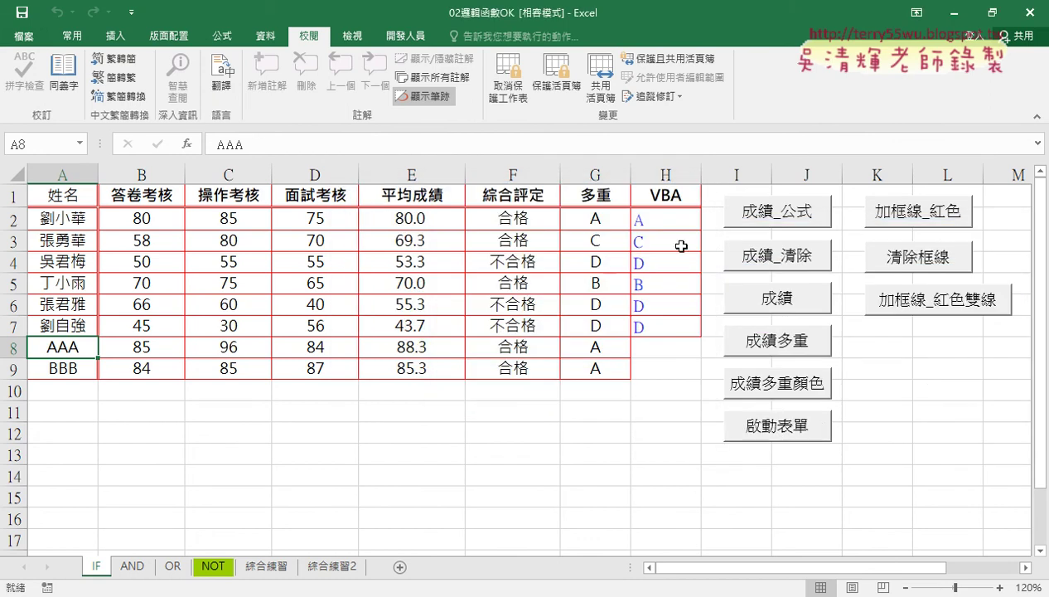
Step: Try editing BBB's 87 score in cell D9 to trigger the protection warning
{"action": "left_click", "coordinate": [77, 371]}
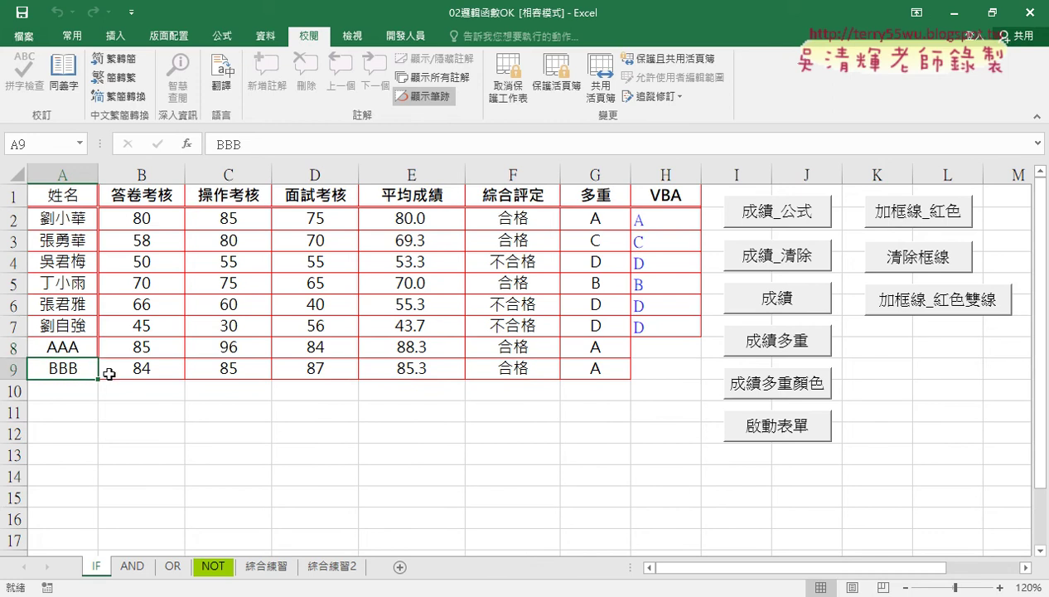
{"action": "left_click", "coordinate": [331, 369]}
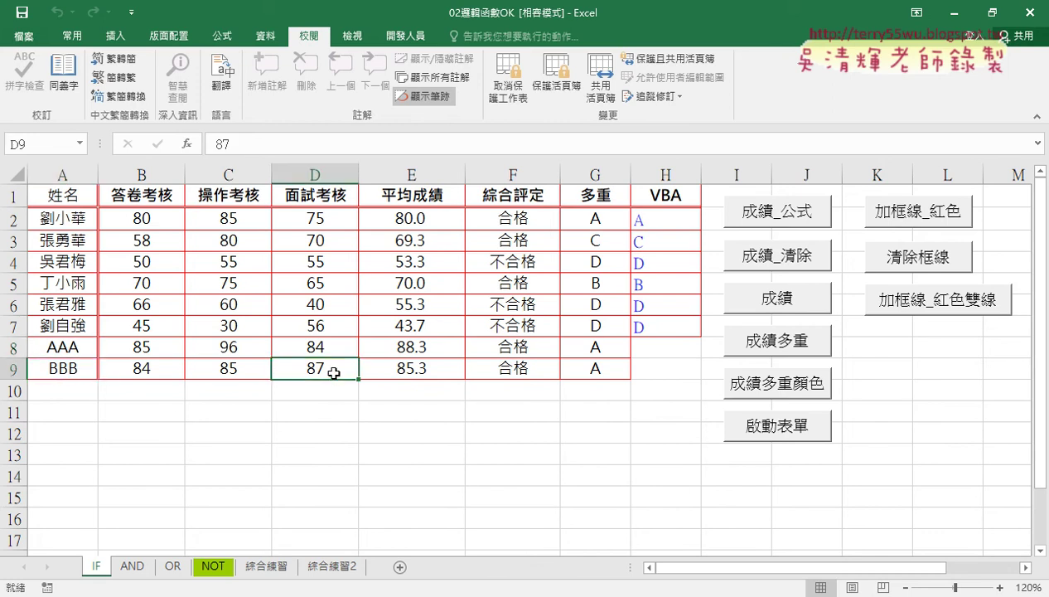
{"action": "double_click", "coordinate": [334, 373]}
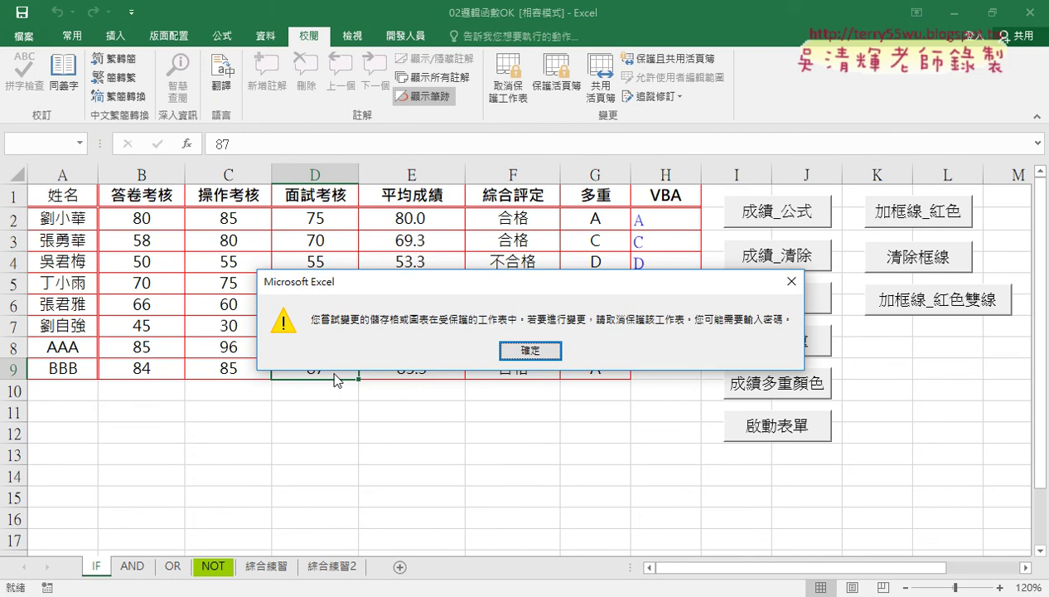
Step: Dismiss the protection warning and reopen the empty 成績系統 form
{"action": "left_click", "coordinate": [531, 351]}
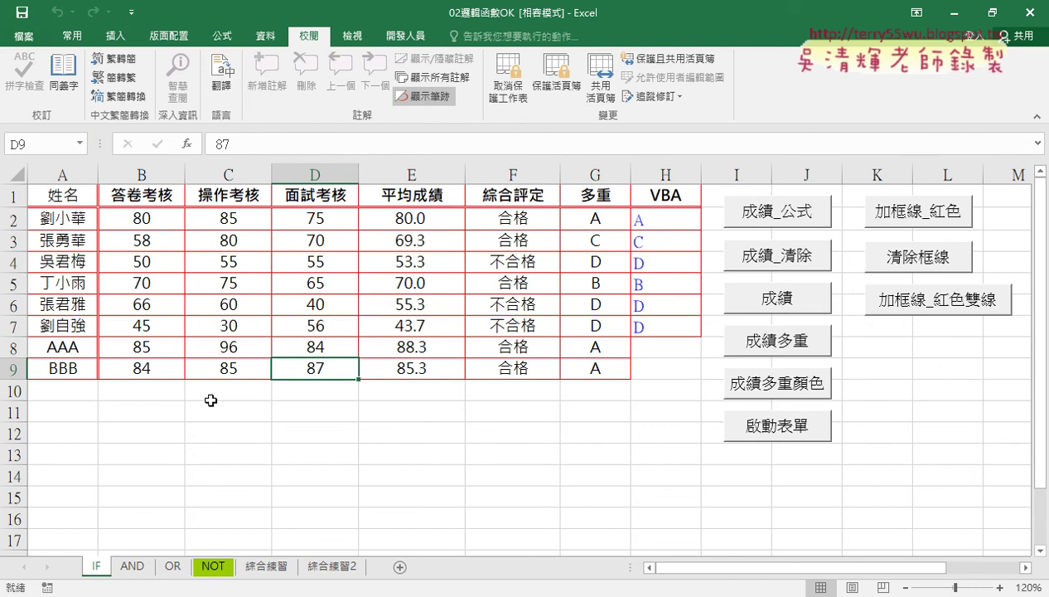
{"action": "left_click", "coordinate": [775, 427]}
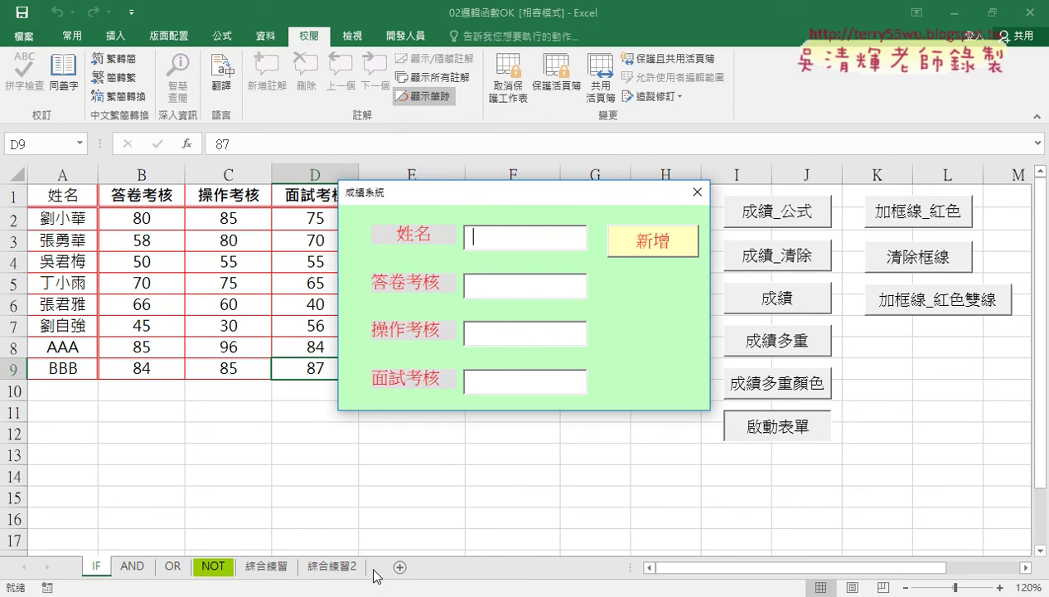
Step: Drag the 成績系統 form up and right to uncover rows 8–9, ending with BBB's 85.3 average
{"action": "left_click_drag", "start_coordinate": [448, 199], "coordinate": [552, 129]}
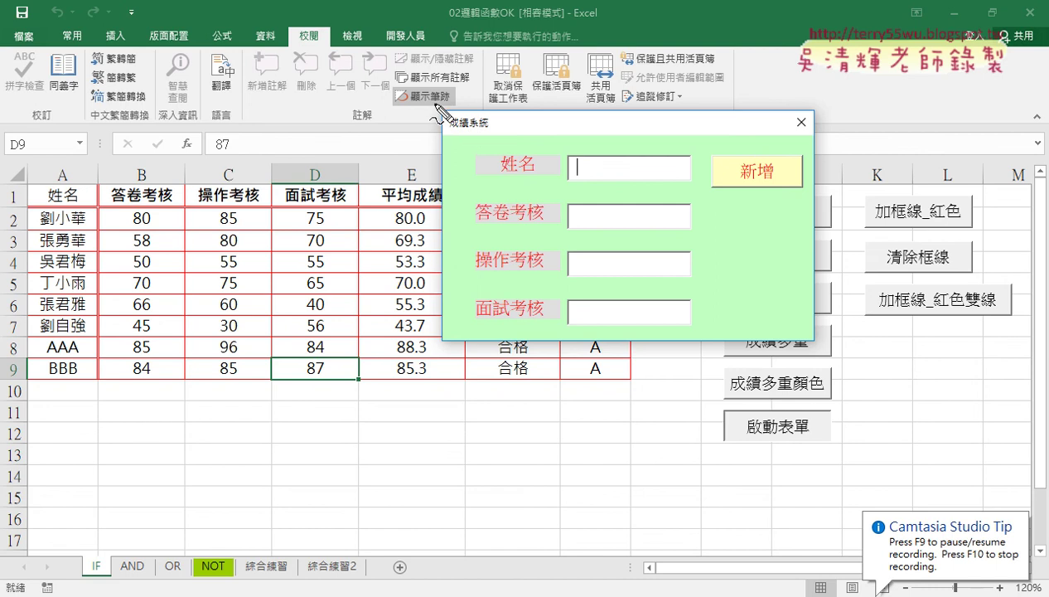
{"action": "left_click_drag", "start_coordinate": [435, 106], "coordinate": [433, 350]}
{"action": "mouse_move", "coordinate": [442, 106]}
{"action": "left_mouse_down"}
{"action": "mouse_move", "coordinate": [527, 370]}
{"action": "mouse_move", "coordinate": [431, 351]}
{"action": "left_mouse_up"}
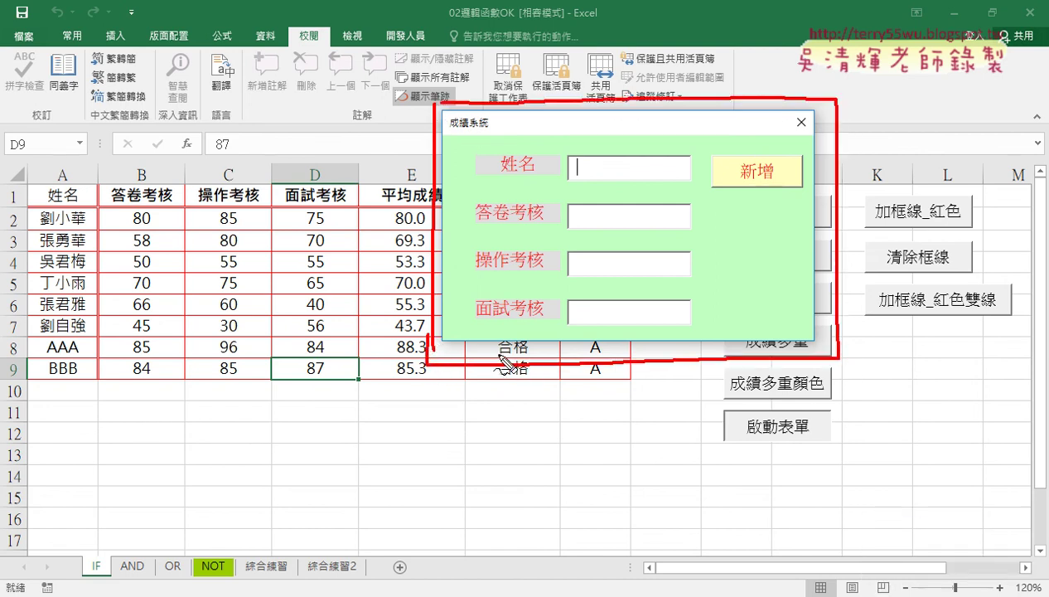
{"action": "left_click_drag", "start_coordinate": [718, 404], "coordinate": [717, 452]}
{"action": "left_click_drag", "start_coordinate": [721, 406], "coordinate": [718, 452]}
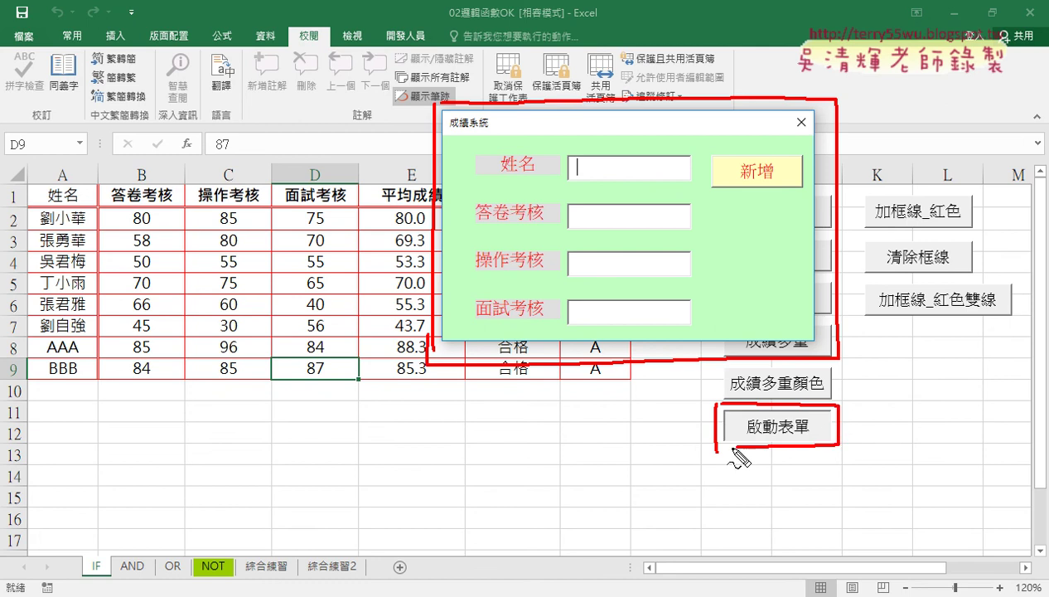
{"action": "left_click_drag", "start_coordinate": [835, 427], "coordinate": [833, 367]}
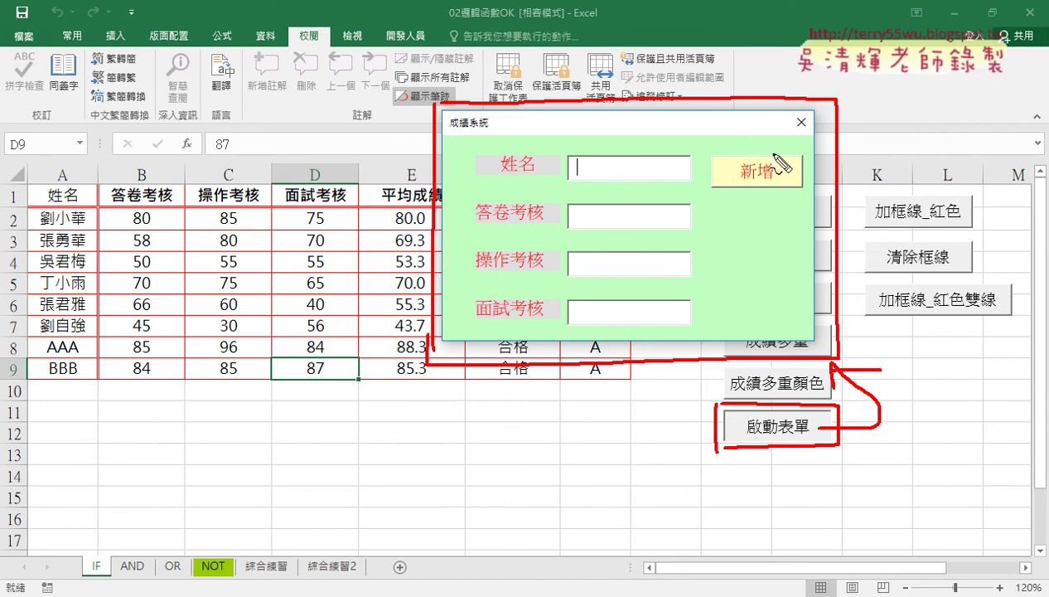
{"action": "left_click_drag", "start_coordinate": [784, 190], "coordinate": [775, 197]}
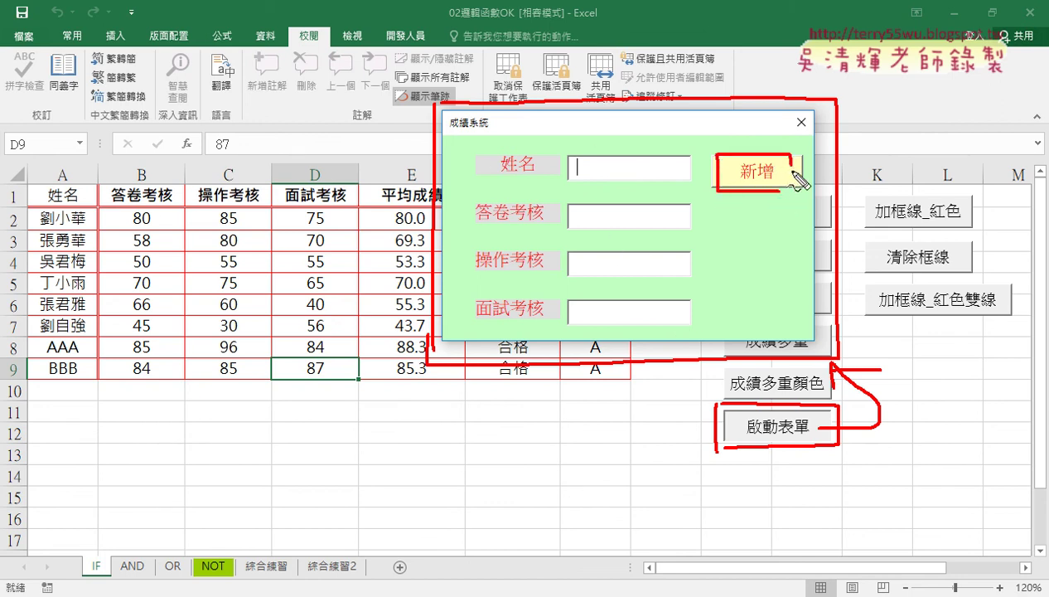
{"action": "mouse_move", "coordinate": [26, 416]}
{"action": "left_mouse_down"}
{"action": "mouse_move", "coordinate": [249, 370]}
{"action": "mouse_move", "coordinate": [634, 394]}
{"action": "left_mouse_up"}
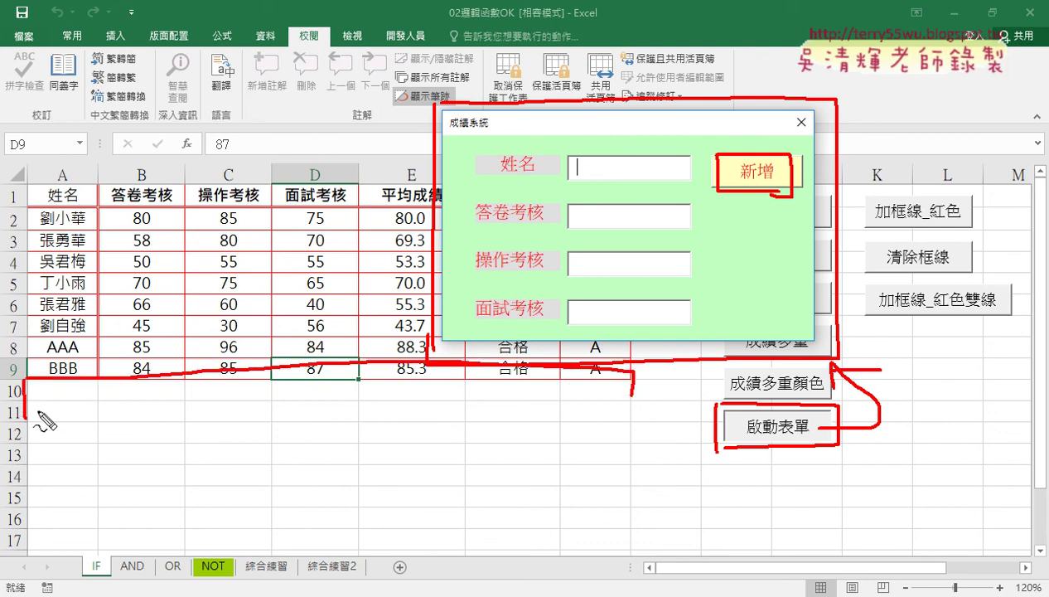
{"action": "left_click_drag", "start_coordinate": [39, 406], "coordinate": [630, 407]}
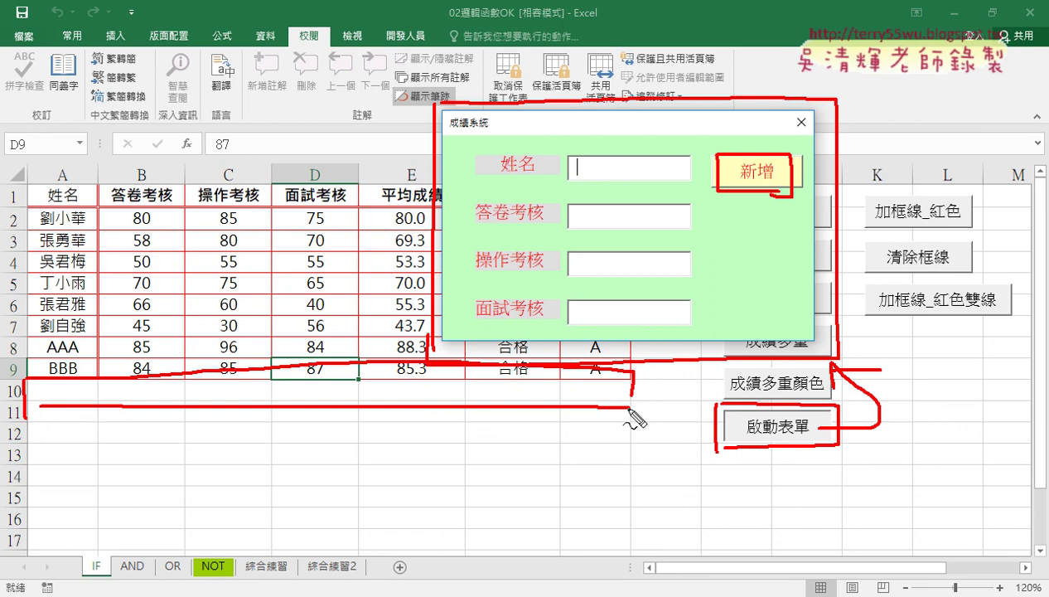
{"action": "key", "text": "Escape"}
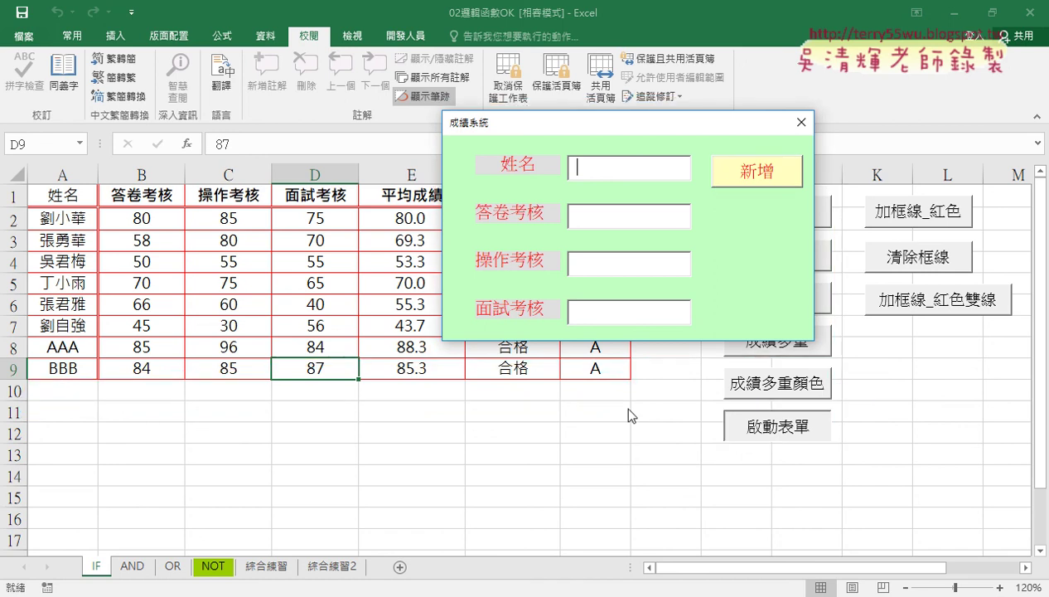
{"action": "left_click_drag", "start_coordinate": [503, 131], "coordinate": [322, 193]}
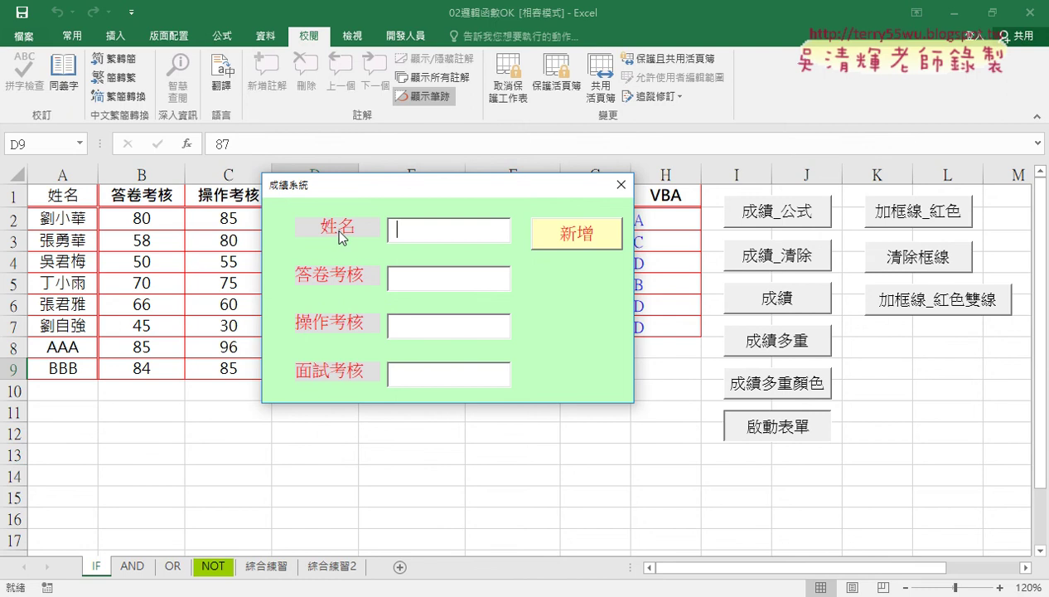
{"action": "mouse_move", "coordinate": [366, 199]}
{"action": "left_mouse_down"}
{"action": "mouse_move", "coordinate": [365, 217]}
{"action": "mouse_move", "coordinate": [279, 240]}
{"action": "left_mouse_up"}
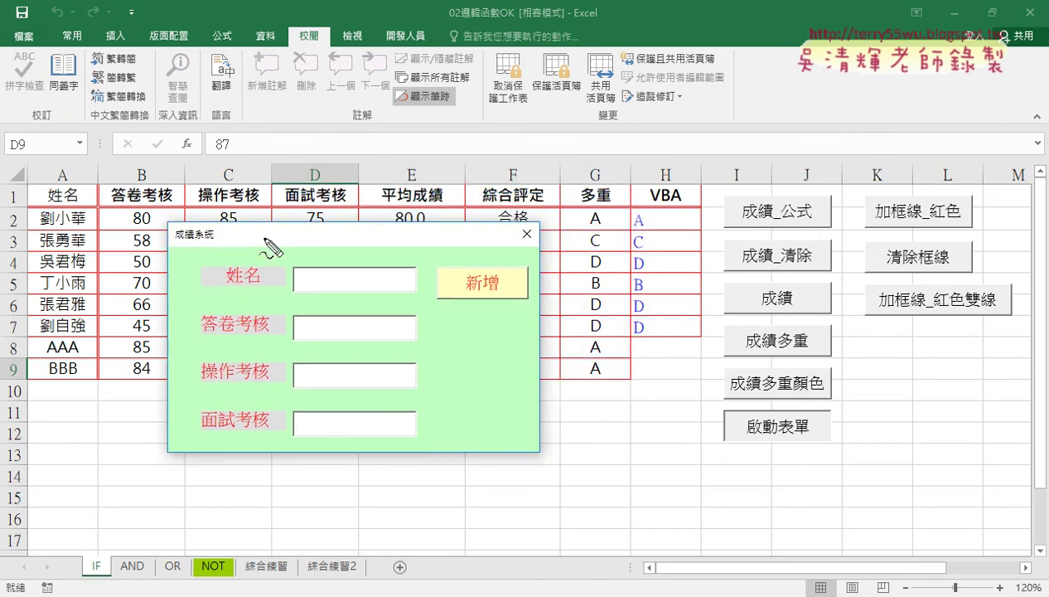
{"action": "left_click_drag", "start_coordinate": [230, 287], "coordinate": [272, 288]}
{"action": "left_click_drag", "start_coordinate": [229, 339], "coordinate": [271, 335]}
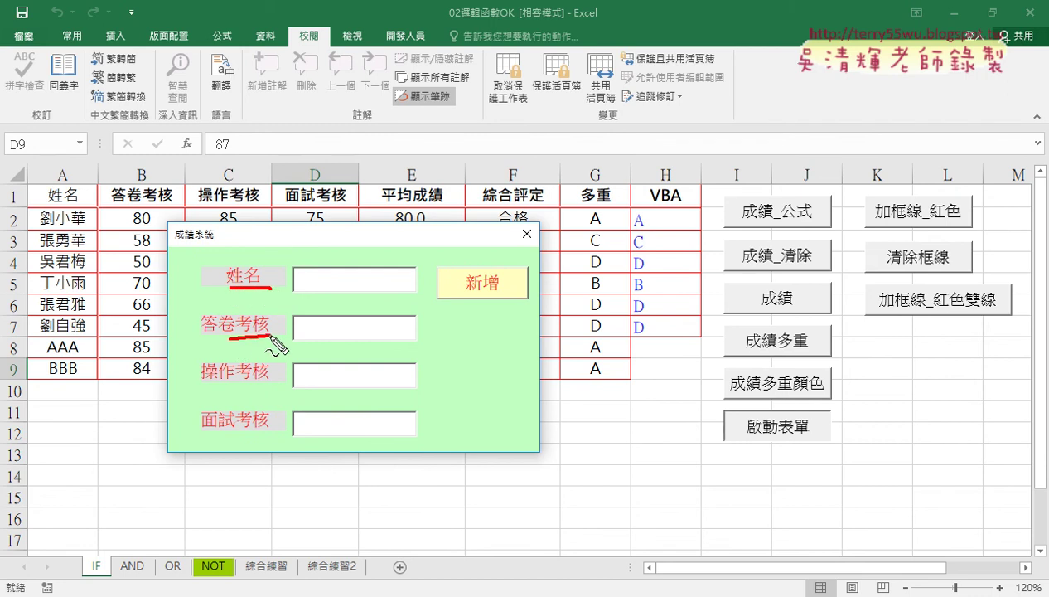
{"action": "mouse_move", "coordinate": [161, 221]}
{"action": "left_mouse_down"}
{"action": "mouse_move", "coordinate": [163, 435]}
{"action": "mouse_move", "coordinate": [311, 226]}
{"action": "mouse_move", "coordinate": [539, 232]}
{"action": "mouse_move", "coordinate": [544, 447]}
{"action": "left_mouse_up"}
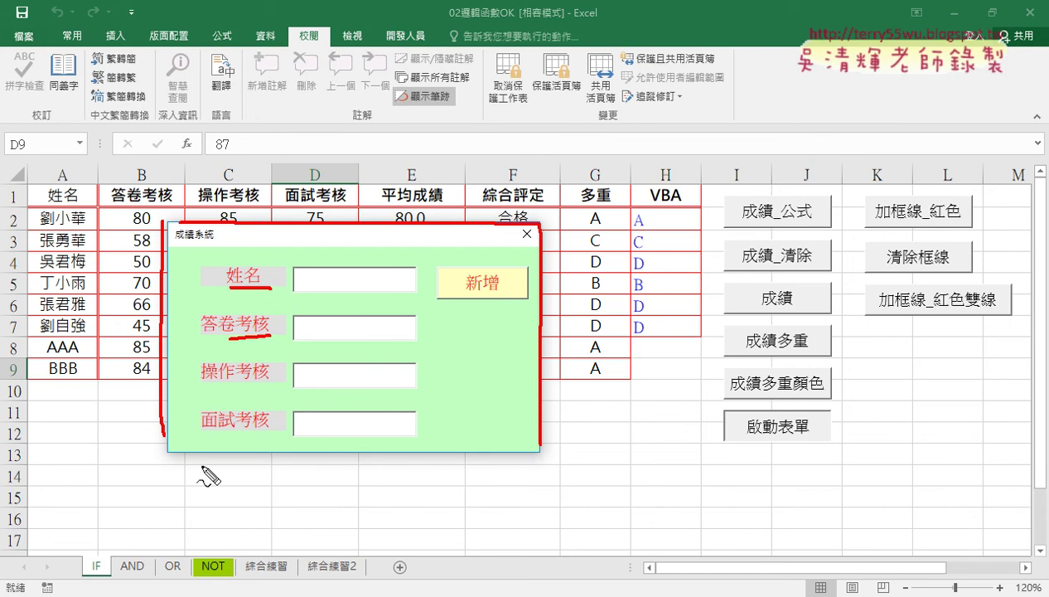
{"action": "left_click_drag", "start_coordinate": [184, 458], "coordinate": [562, 465]}
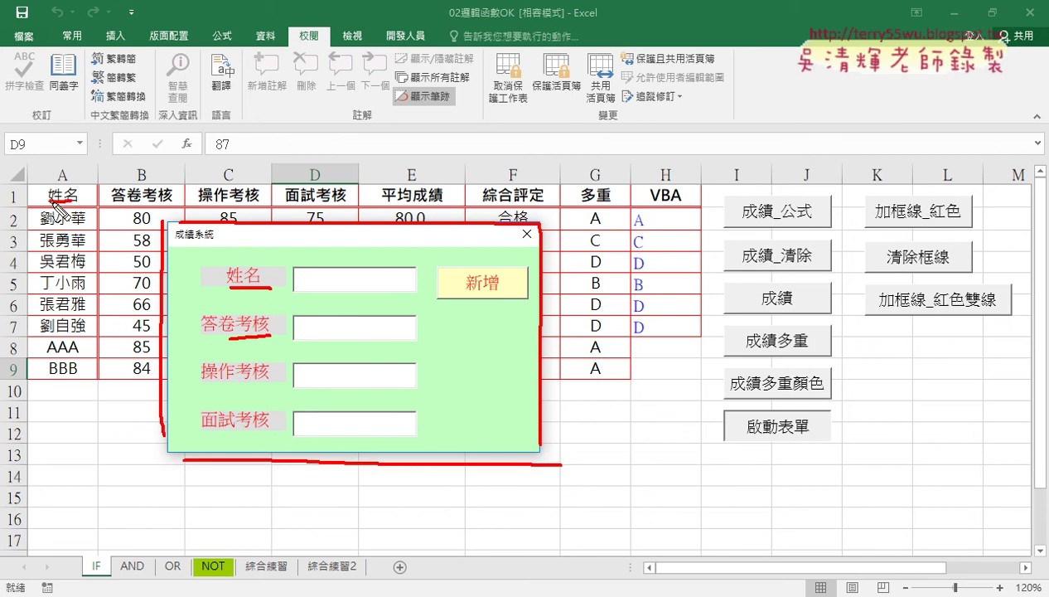
{"action": "left_click_drag", "start_coordinate": [46, 185], "coordinate": [110, 184]}
{"action": "left_click_drag", "start_coordinate": [242, 262], "coordinate": [222, 281]}
{"action": "mouse_move", "coordinate": [98, 201]}
{"action": "left_mouse_down"}
{"action": "mouse_move", "coordinate": [186, 273]}
{"action": "mouse_move", "coordinate": [224, 271]}
{"action": "left_mouse_up"}
{"action": "mouse_move", "coordinate": [126, 203]}
{"action": "left_mouse_down"}
{"action": "mouse_move", "coordinate": [164, 188]}
{"action": "mouse_move", "coordinate": [145, 220]}
{"action": "mouse_move", "coordinate": [192, 317]}
{"action": "left_mouse_up"}
{"action": "mouse_move", "coordinate": [202, 202]}
{"action": "left_mouse_down"}
{"action": "mouse_move", "coordinate": [263, 184]}
{"action": "mouse_move", "coordinate": [134, 335]}
{"action": "mouse_move", "coordinate": [204, 372]}
{"action": "mouse_move", "coordinate": [181, 379]}
{"action": "left_mouse_up"}
{"action": "left_click_drag", "start_coordinate": [267, 418], "coordinate": [219, 431]}
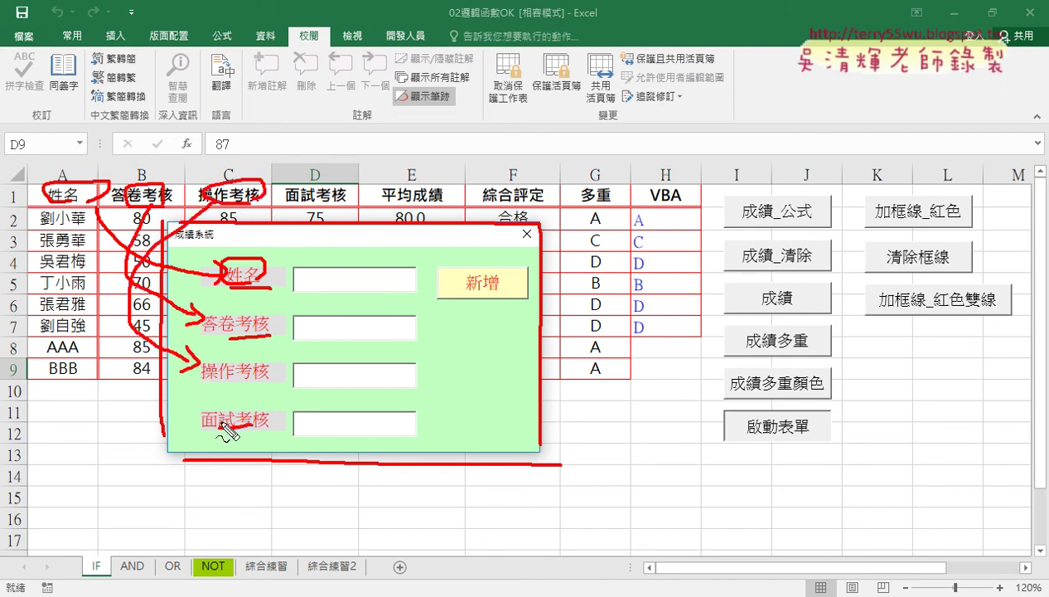
{"action": "mouse_move", "coordinate": [282, 207]}
{"action": "left_mouse_down"}
{"action": "mouse_move", "coordinate": [319, 182]}
{"action": "mouse_move", "coordinate": [335, 212]}
{"action": "mouse_move", "coordinate": [162, 286]}
{"action": "mouse_move", "coordinate": [201, 413]}
{"action": "mouse_move", "coordinate": [160, 434]}
{"action": "left_mouse_up"}
{"action": "left_click_drag", "start_coordinate": [240, 300], "coordinate": [268, 288]}
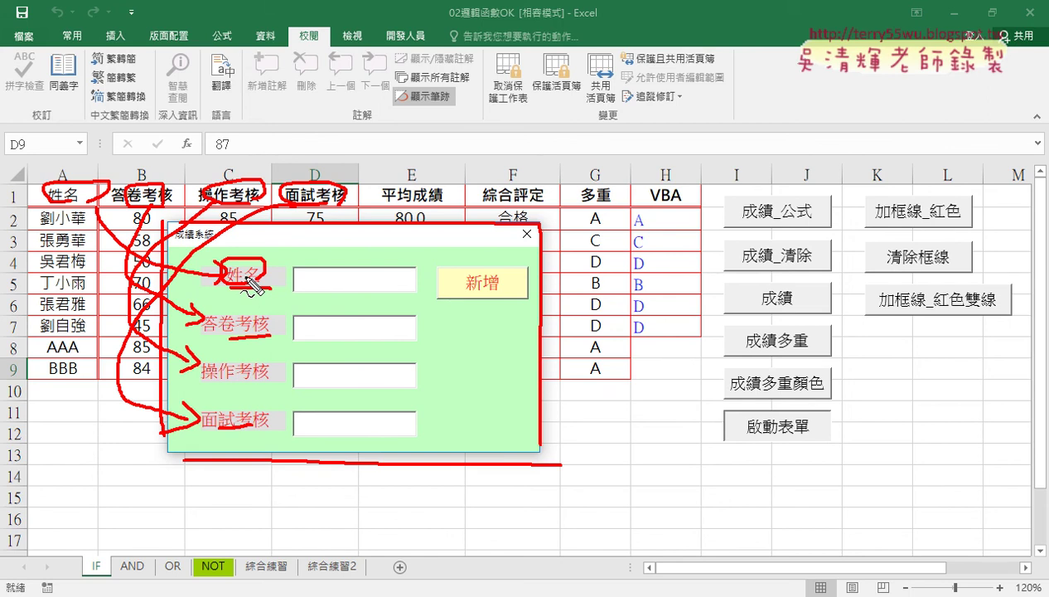
{"action": "mouse_move", "coordinate": [287, 267]}
{"action": "left_mouse_down"}
{"action": "mouse_move", "coordinate": [287, 293]}
{"action": "mouse_move", "coordinate": [378, 305]}
{"action": "left_mouse_up"}
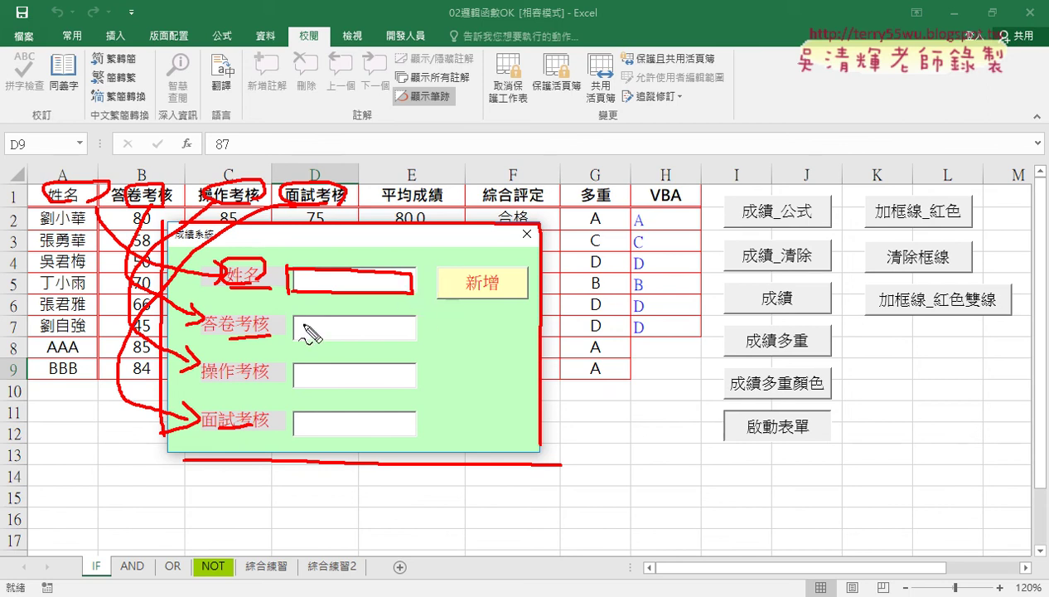
{"action": "left_click_drag", "start_coordinate": [440, 297], "coordinate": [539, 306]}
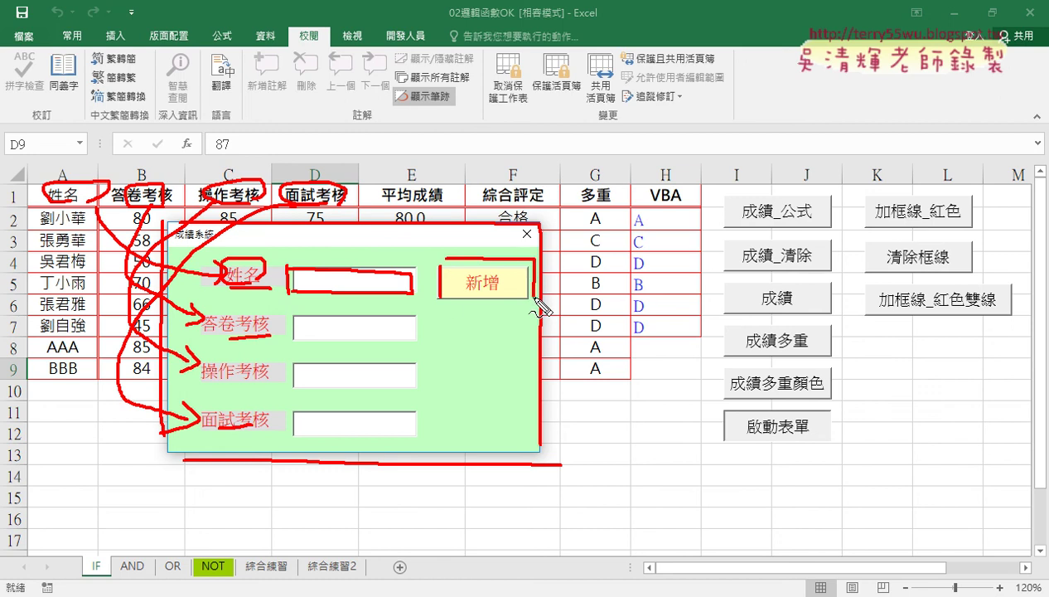
{"action": "left_click_drag", "start_coordinate": [443, 295], "coordinate": [530, 298]}
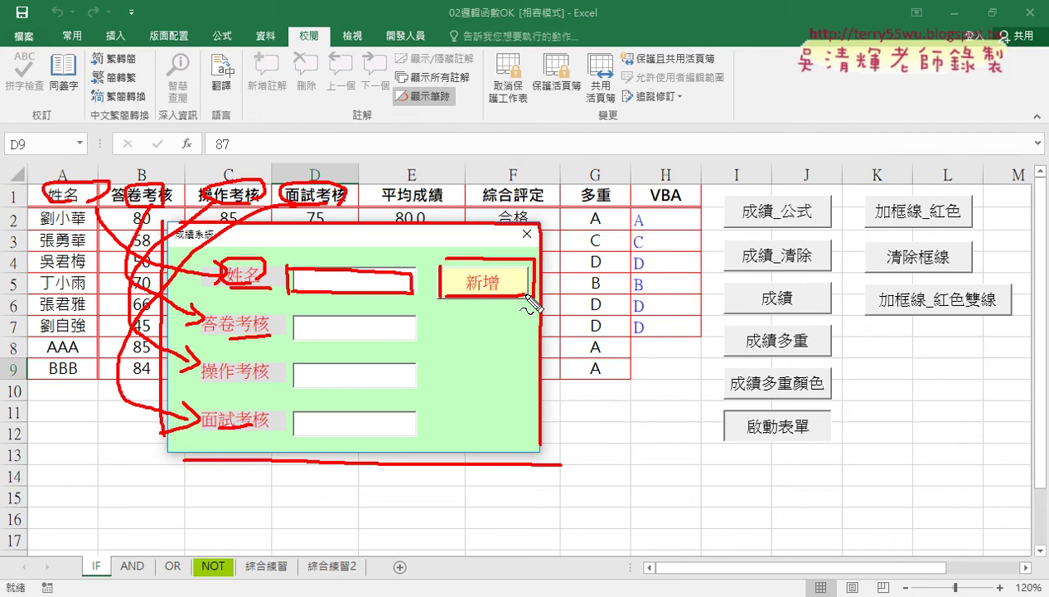
{"action": "mouse_move", "coordinate": [530, 305]}
{"action": "left_mouse_down"}
{"action": "mouse_move", "coordinate": [553, 415]}
{"action": "mouse_move", "coordinate": [507, 308]}
{"action": "left_mouse_up"}
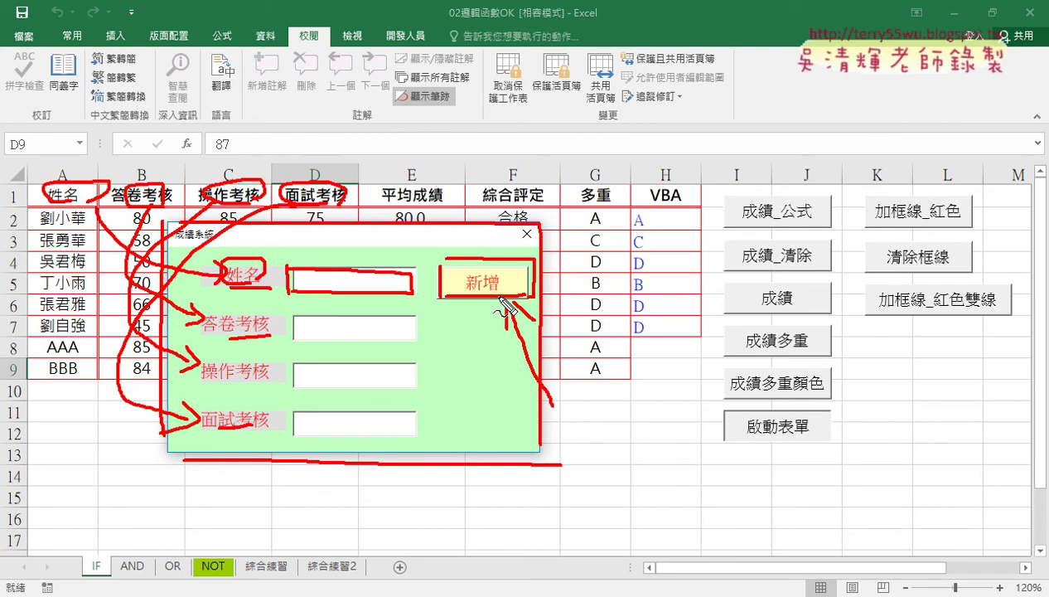
{"action": "key", "text": "Escape"}
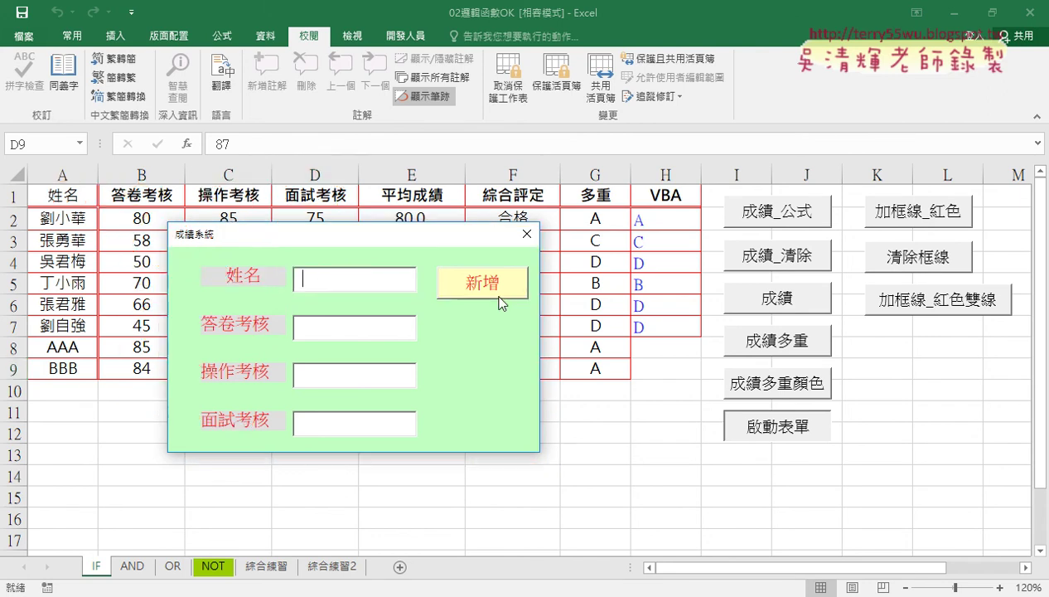
Step: Close the 成績系統 form so the whole IF sheet grade table shows
{"action": "left_click", "coordinate": [527, 235]}
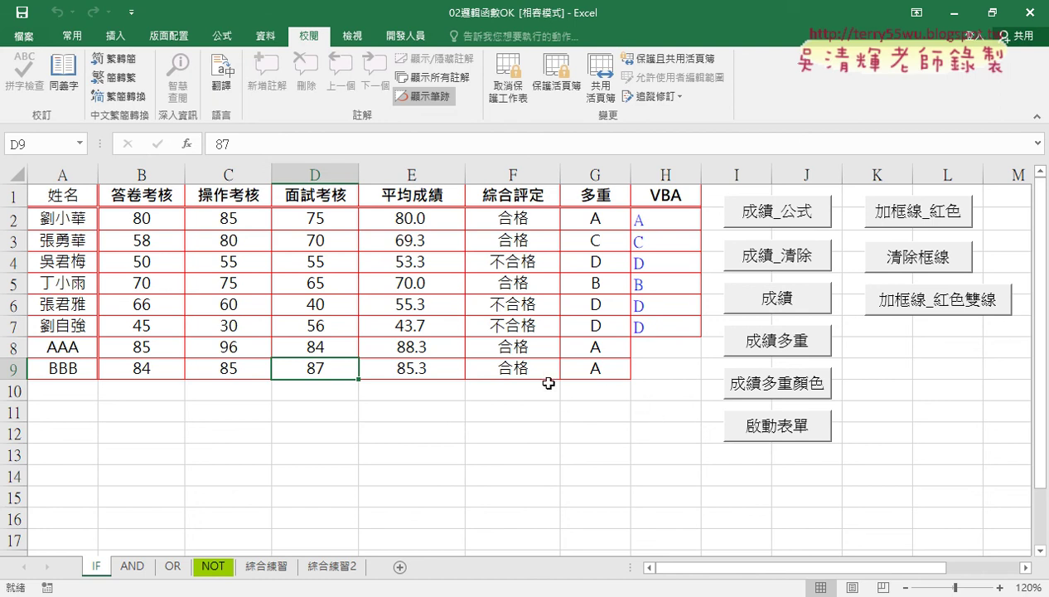
Step: Save and close the finished workbook, returning to the 02邏輯函數 workbook
{"action": "left_click", "coordinate": [1026, 15]}
{"action": "left_click", "coordinate": [443, 341]}
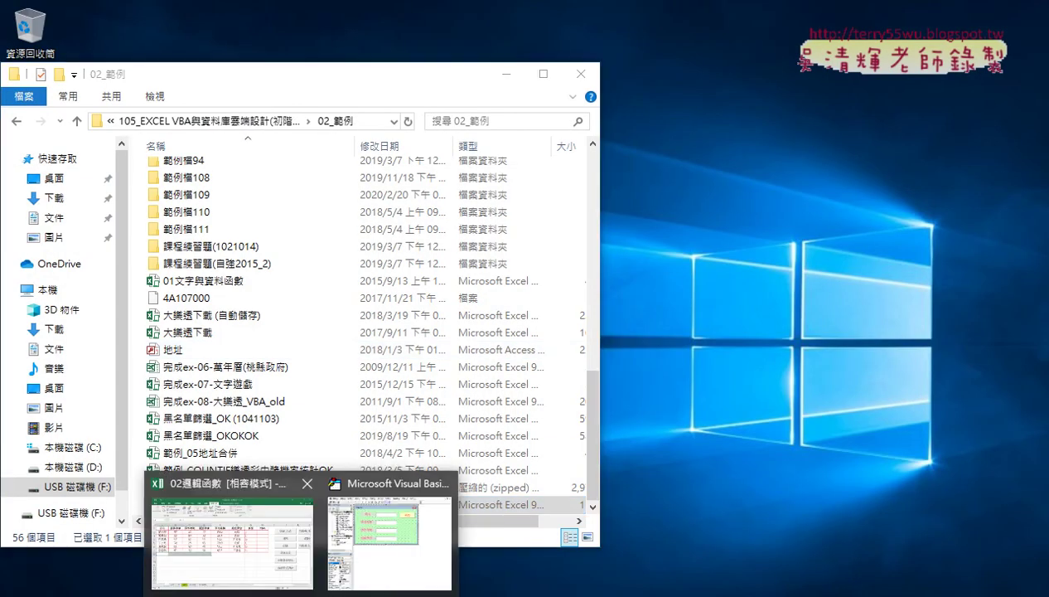
{"action": "left_click", "coordinate": [247, 547]}
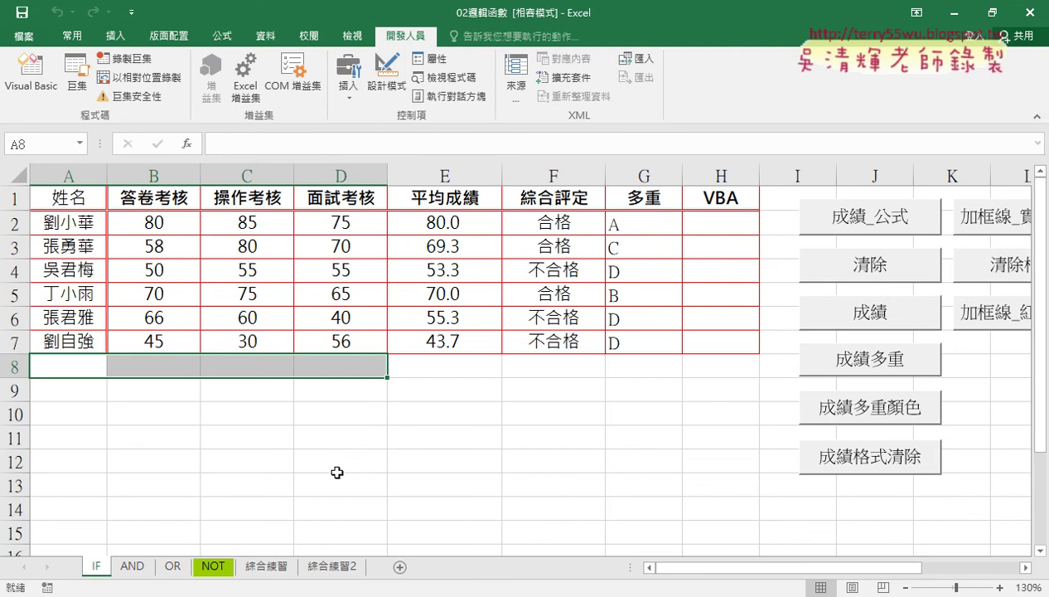
Step: Open the VBA editor for 02邏輯函數 to show the Module1 grading macros
{"action": "left_click", "coordinate": [338, 457]}
{"action": "left_click", "coordinate": [32, 73]}
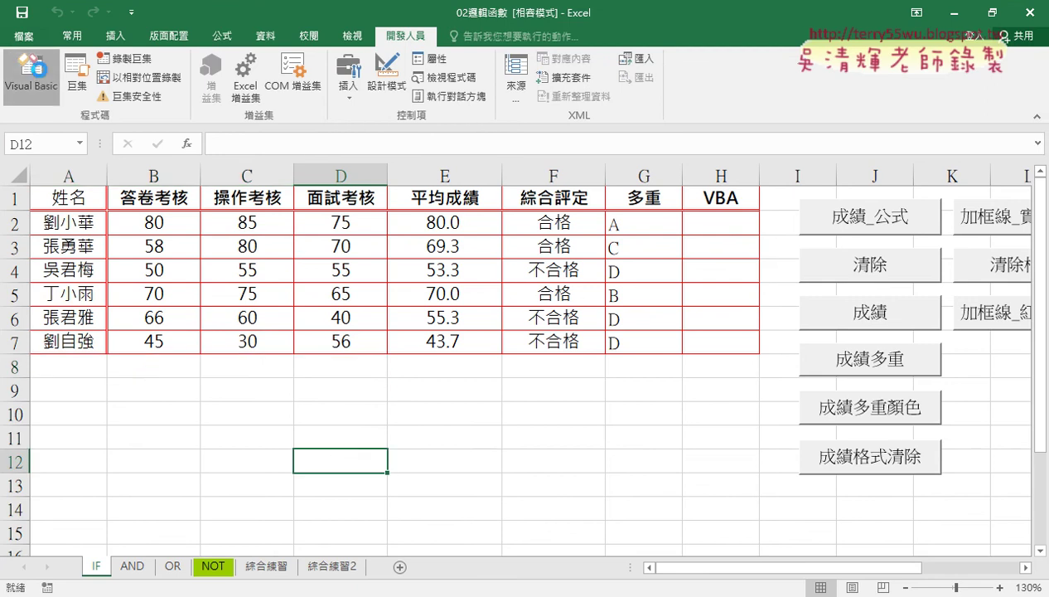
{"action": "left_click_drag", "start_coordinate": [303, 236], "coordinate": [357, 235]}
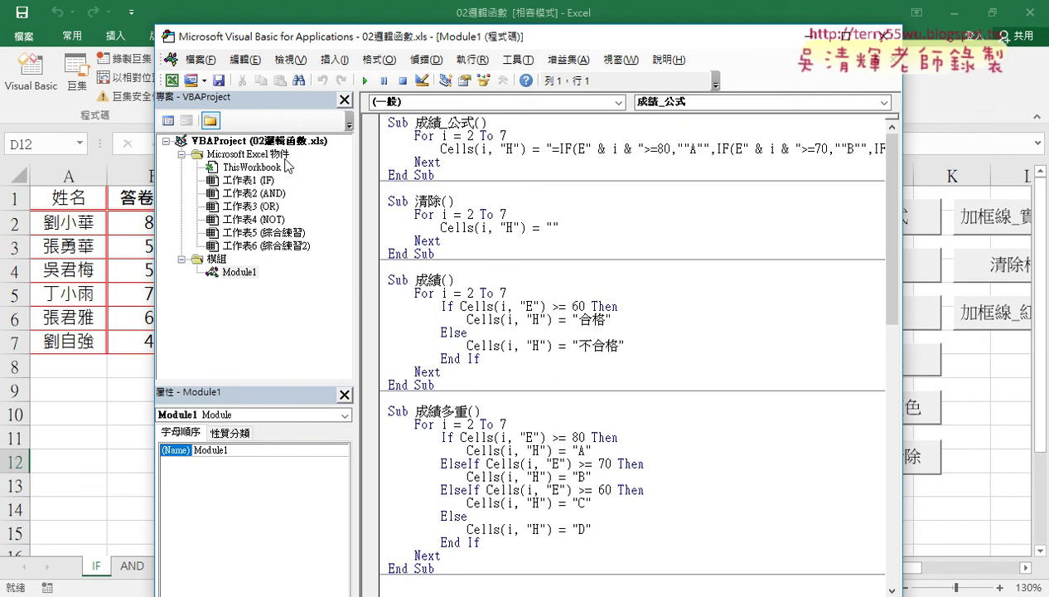
{"action": "mouse_move", "coordinate": [298, 38]}
{"action": "left_mouse_down"}
{"action": "mouse_move", "coordinate": [332, 138]}
{"action": "mouse_move", "coordinate": [404, 50]}
{"action": "left_mouse_up"}
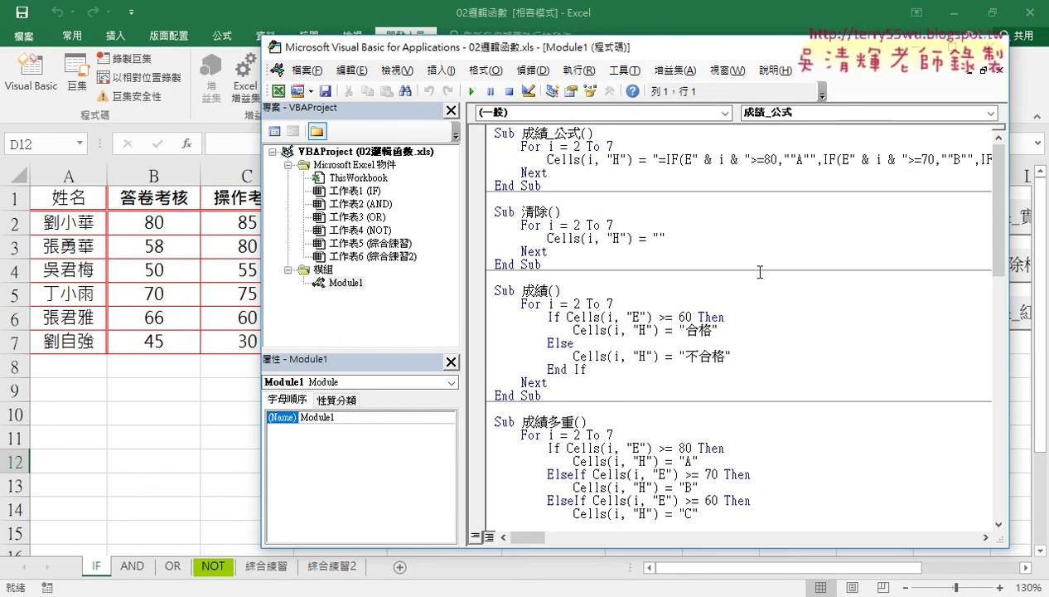
Step: Insert a blank UserForm1 into 02邏輯函數.xls and place the Toolbox beside it
{"action": "right_click", "coordinate": [348, 244]}
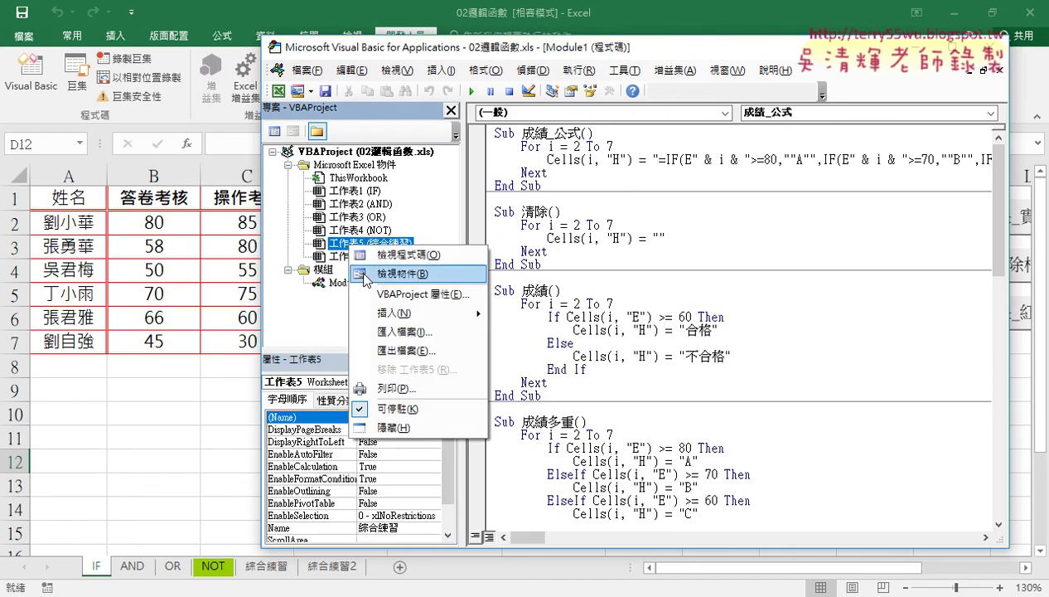
{"action": "mouse_move", "coordinate": [414, 313]}
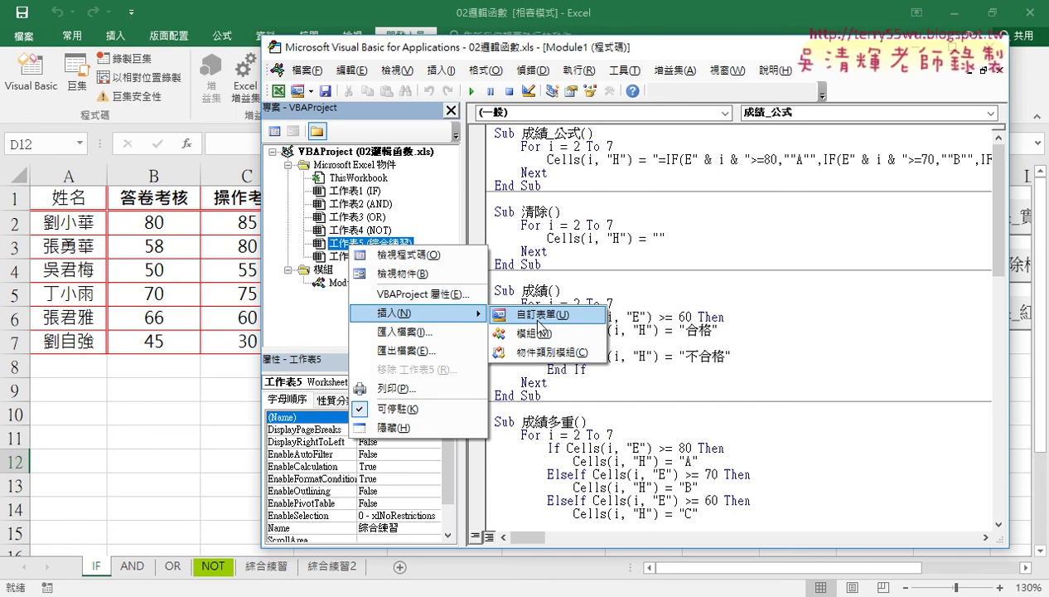
{"action": "left_click", "coordinate": [538, 320]}
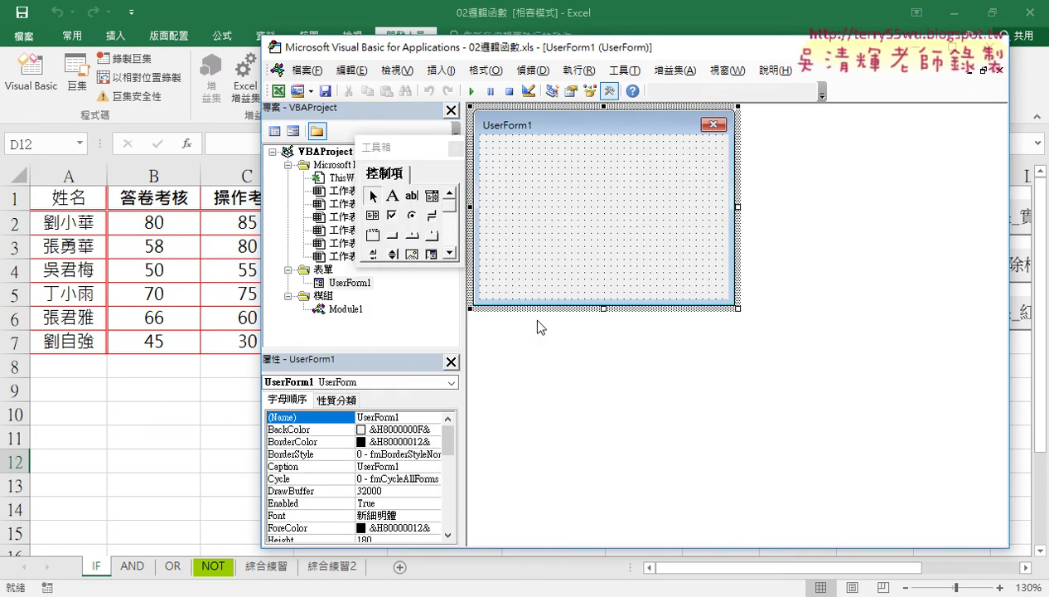
{"action": "mouse_move", "coordinate": [387, 152]}
{"action": "left_mouse_down"}
{"action": "mouse_move", "coordinate": [648, 154]}
{"action": "mouse_move", "coordinate": [802, 138]}
{"action": "left_mouse_up"}
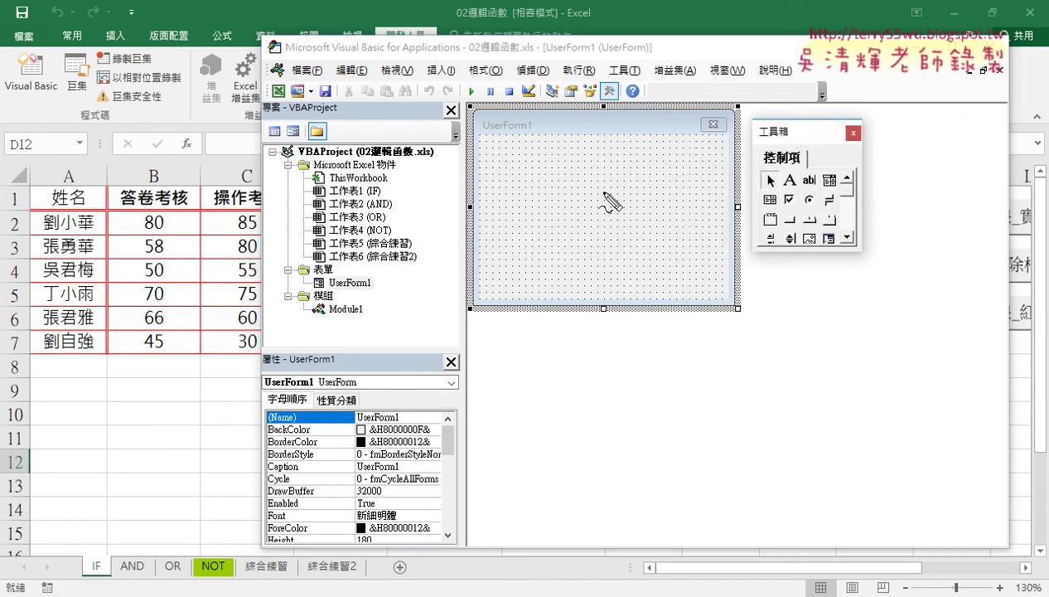
Step: Mark the form's edges and UserForm1 in the project tree with red ink, then clear it
{"action": "mouse_move", "coordinate": [463, 106]}
{"action": "left_mouse_down"}
{"action": "mouse_move", "coordinate": [461, 307]}
{"action": "mouse_move", "coordinate": [551, 106]}
{"action": "mouse_move", "coordinate": [741, 143]}
{"action": "mouse_move", "coordinate": [746, 307]}
{"action": "mouse_move", "coordinate": [465, 310]}
{"action": "left_mouse_up"}
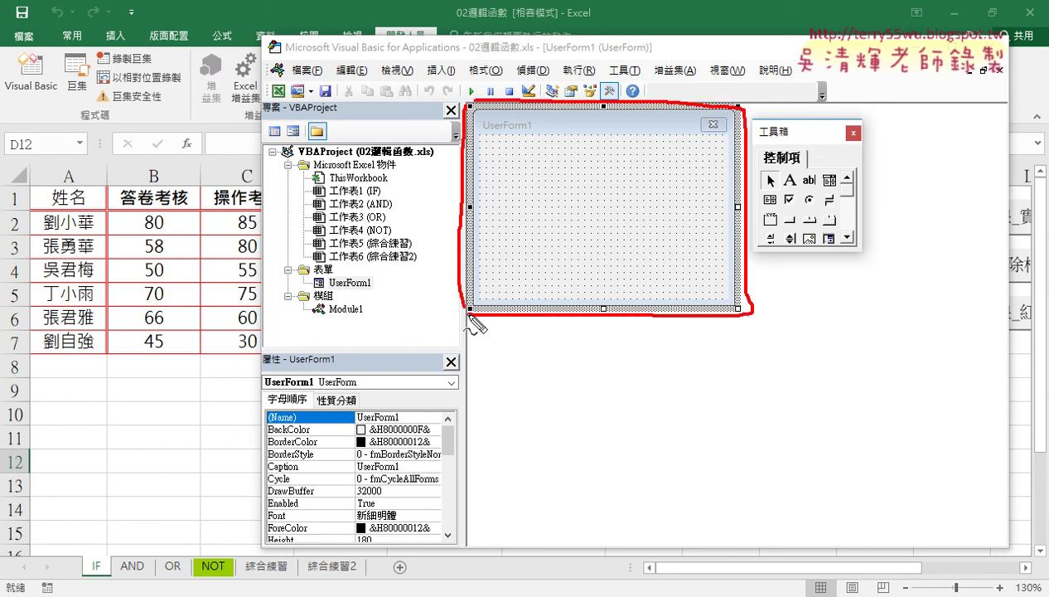
{"action": "mouse_move", "coordinate": [377, 296]}
{"action": "left_mouse_down"}
{"action": "mouse_move", "coordinate": [302, 282]}
{"action": "mouse_move", "coordinate": [373, 298]}
{"action": "left_mouse_up"}
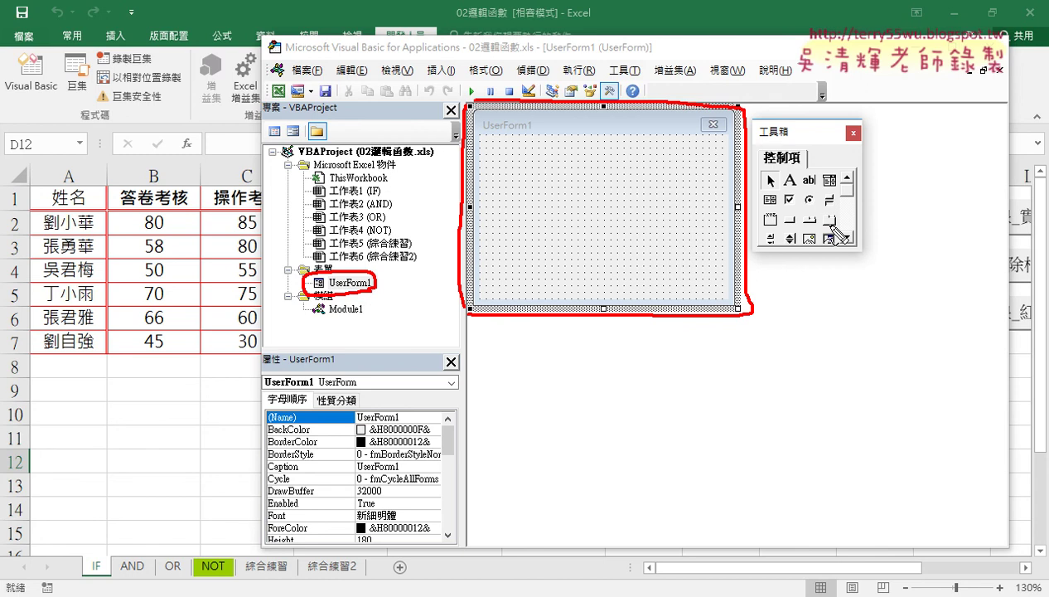
{"action": "mouse_move", "coordinate": [751, 125]}
{"action": "left_mouse_down"}
{"action": "mouse_move", "coordinate": [756, 249]}
{"action": "mouse_move", "coordinate": [863, 123]}
{"action": "mouse_move", "coordinate": [867, 265]}
{"action": "mouse_move", "coordinate": [754, 253]}
{"action": "left_mouse_up"}
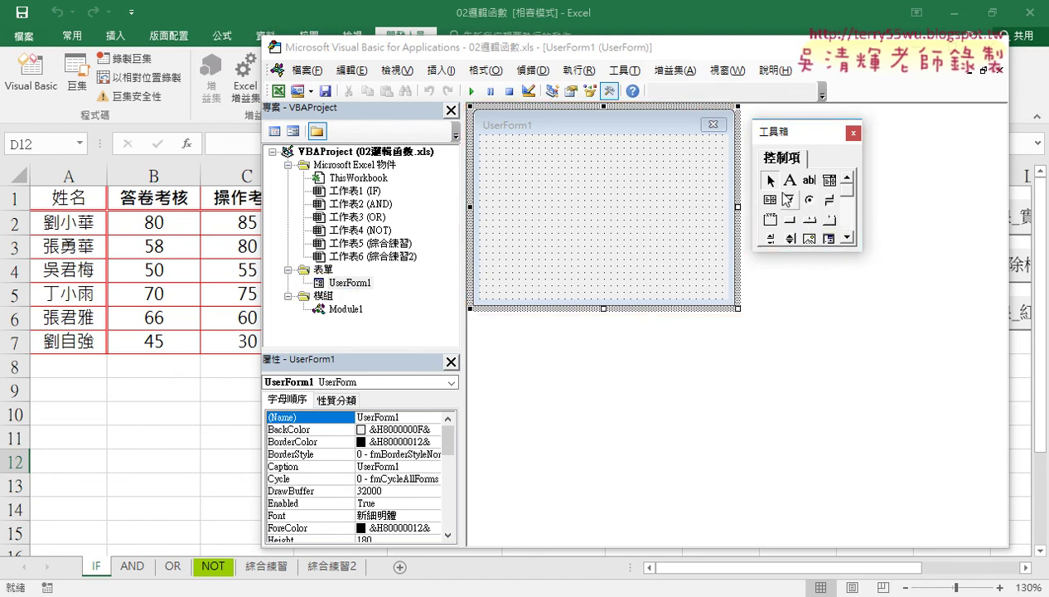
{"action": "left_click", "coordinate": [555, 210]}
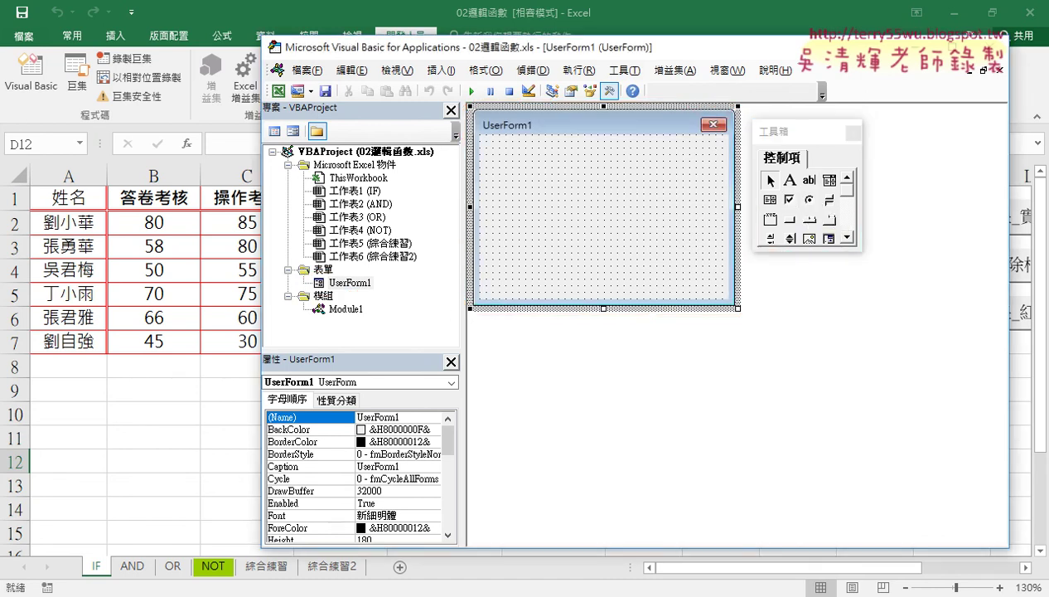
{"action": "scroll", "coordinate": [763, 330], "scroll_direction": "down", "scroll_amount": 3}
Step: Check the finished-form screenshot in the Google Docs tutorial, then bring the VBA editor forward
{"action": "scroll", "coordinate": [763, 330], "scroll_direction": "down", "scroll_amount": 1}
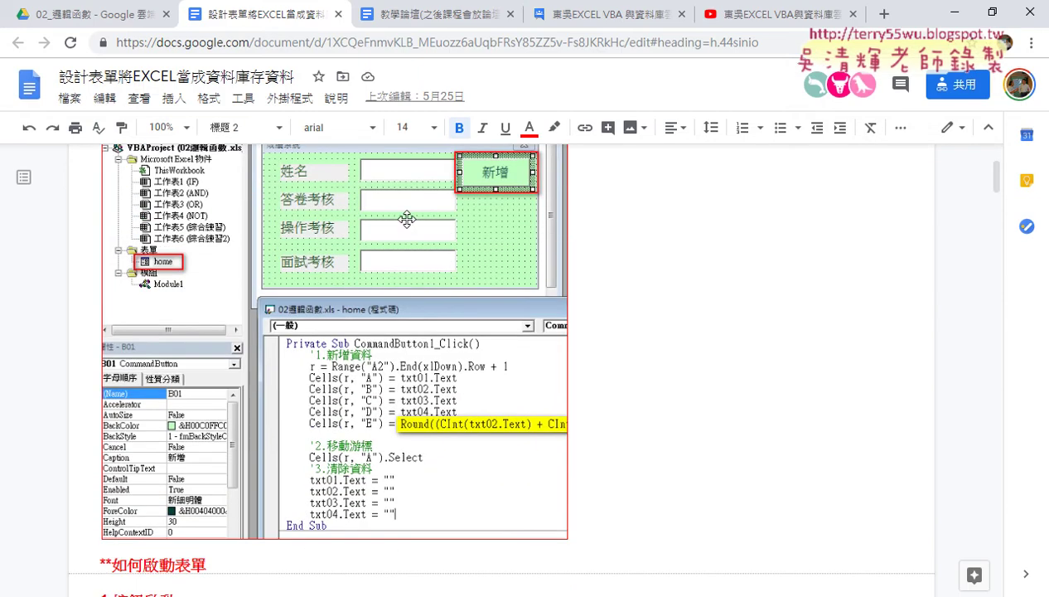
{"action": "scroll", "coordinate": [407, 218], "scroll_direction": "up", "scroll_amount": 1}
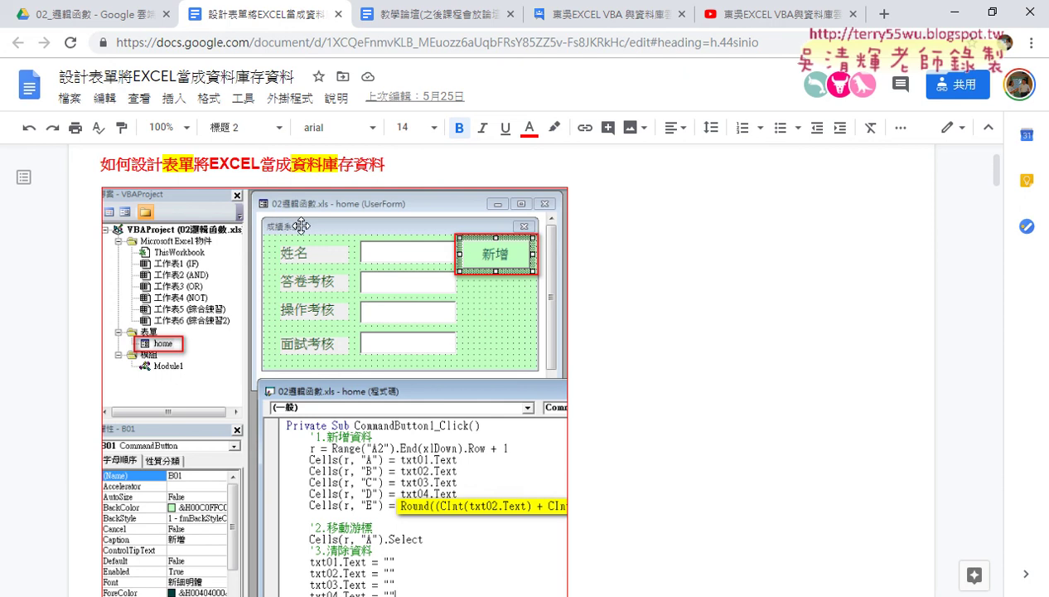
{"action": "left_click", "coordinate": [320, 519]}
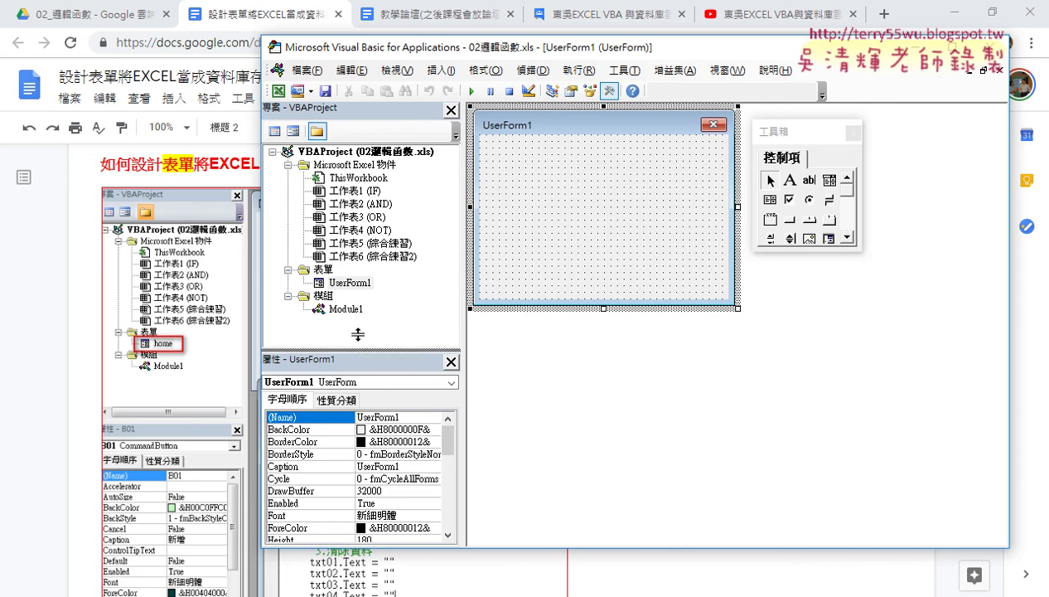
Step: Set UserForm1's Caption property to 成績系統
{"action": "left_click_drag", "start_coordinate": [357, 352], "coordinate": [355, 324]}
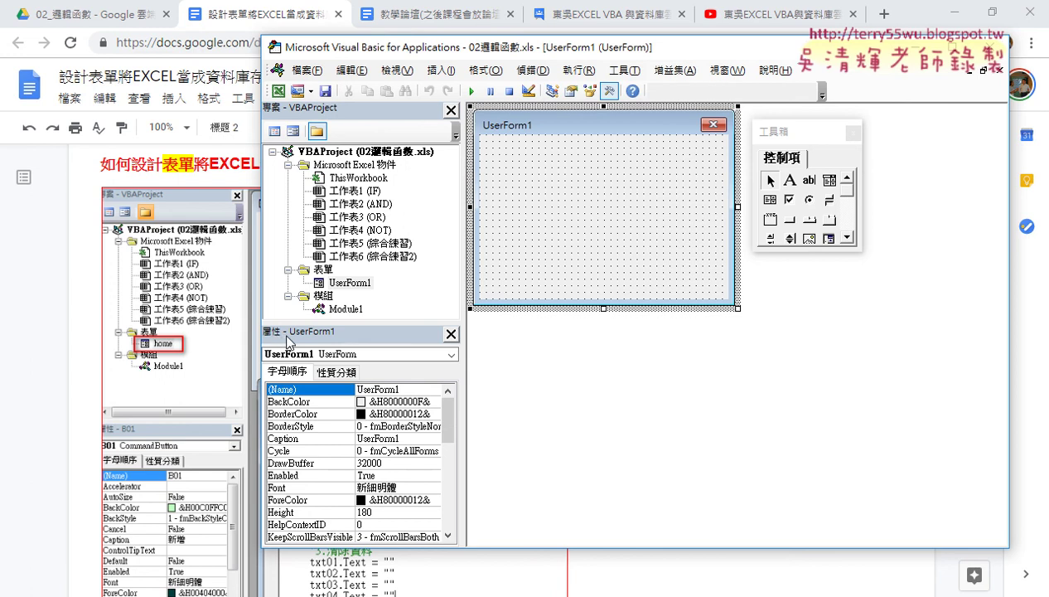
{"action": "left_click", "coordinate": [299, 440]}
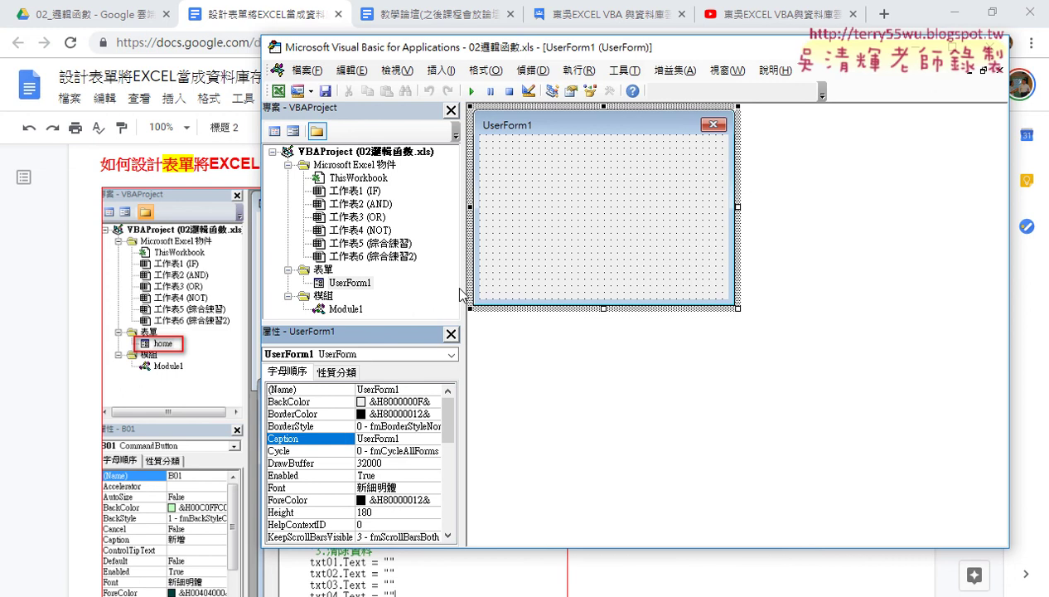
{"action": "double_click", "coordinate": [383, 438]}
{"action": "type", "text": "ㄔㄥ"}
{"action": "type", "text": "ˊㄐ一"}
{"action": "type", "text": "ˋㄒ一ˋㄊㄨ"}
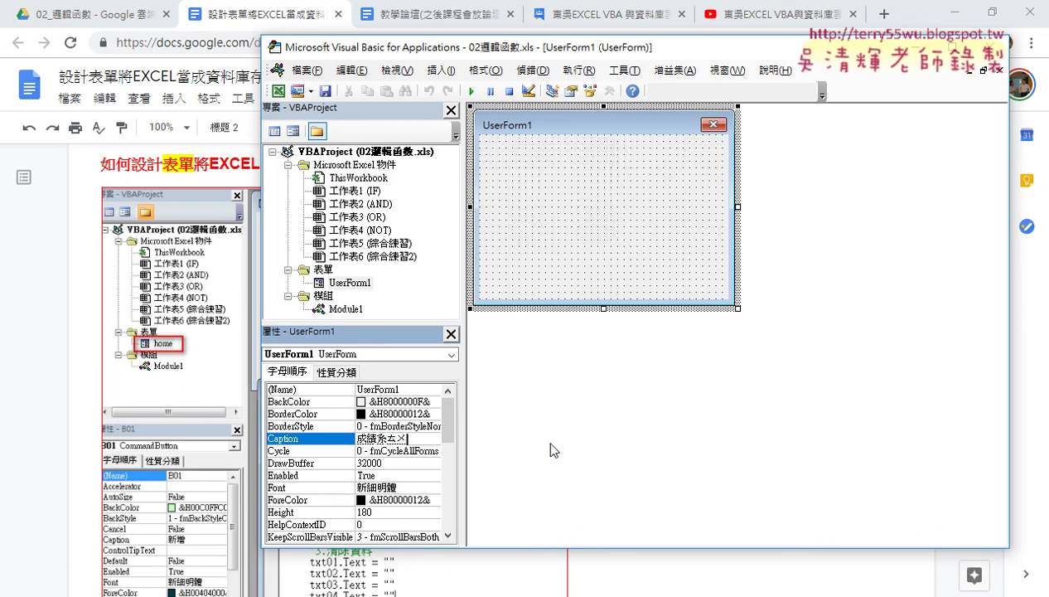
{"action": "type", "text": "ㄥˇ"}
{"action": "key", "text": "Return"}
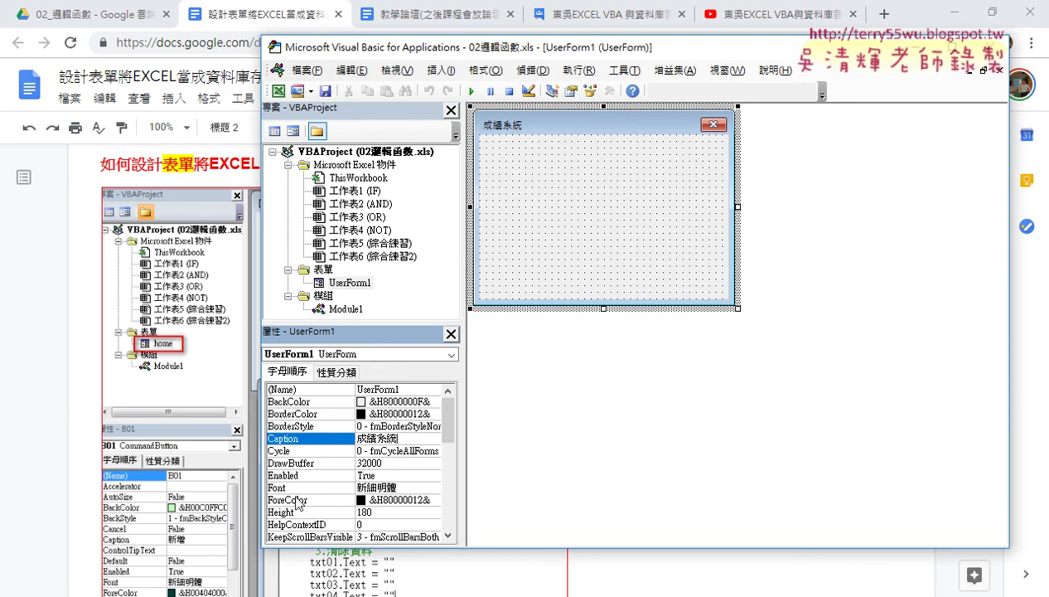
Step: Look through the form's Cycle, DrawBuffer, Font and BorderStyle properties and shift the editor right
{"action": "left_click", "coordinate": [291, 450]}
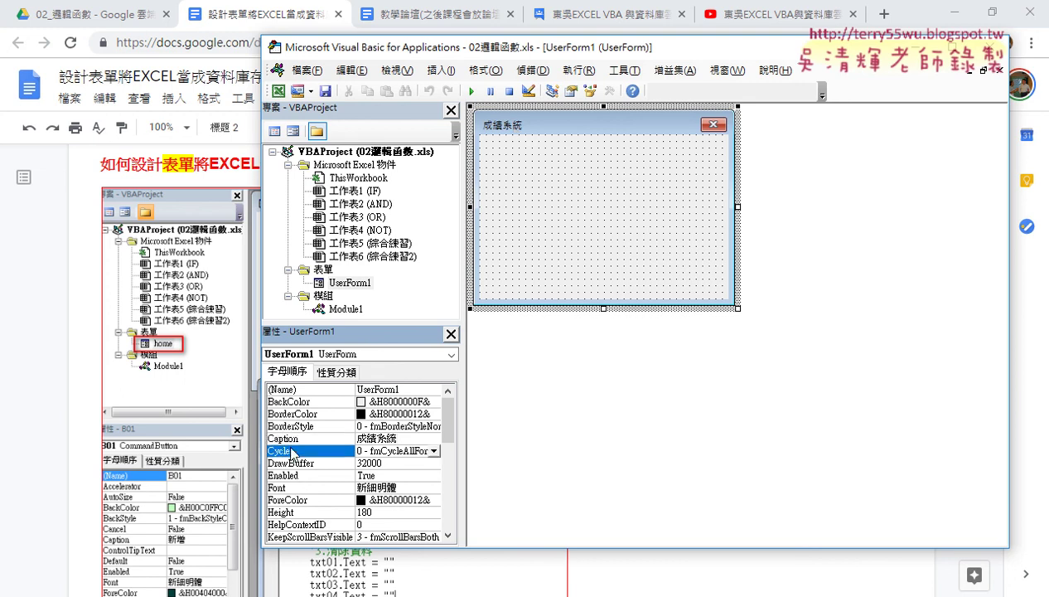
{"action": "left_click", "coordinate": [297, 464]}
{"action": "left_click", "coordinate": [301, 489]}
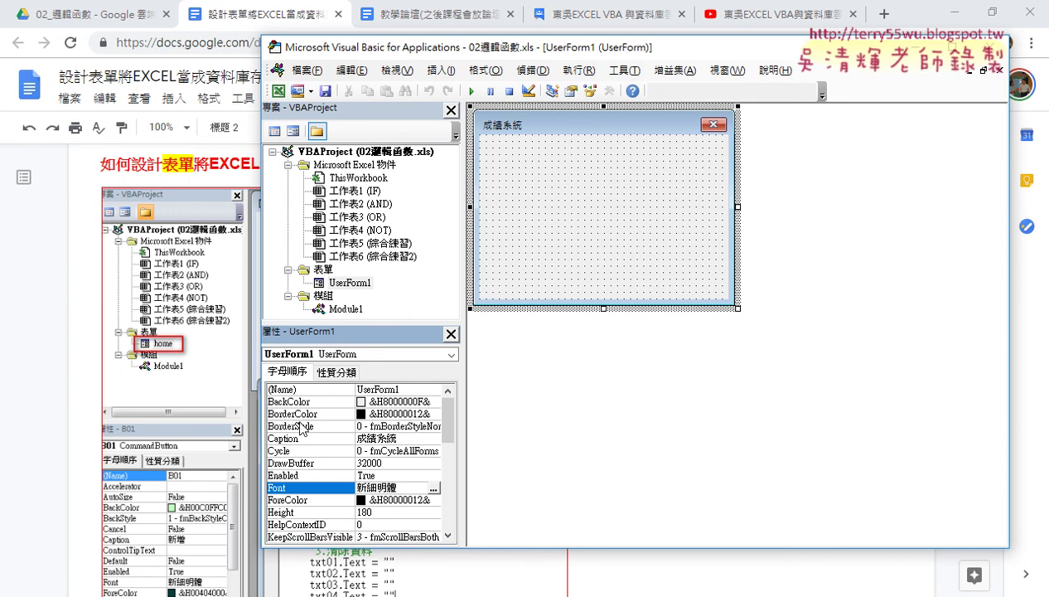
{"action": "left_click", "coordinate": [302, 426]}
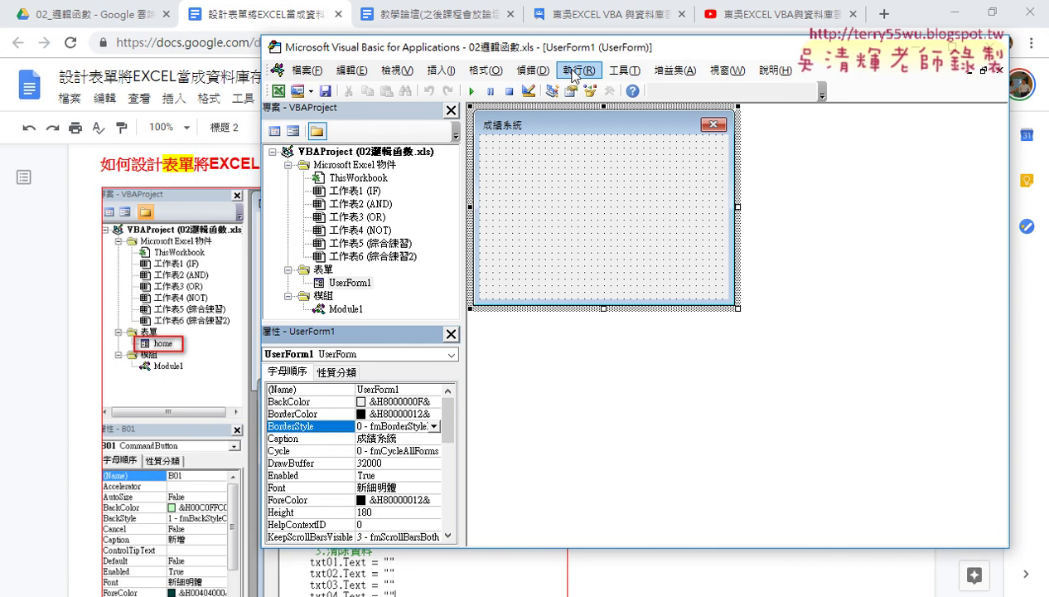
{"action": "left_click_drag", "start_coordinate": [546, 56], "coordinate": [638, 62]}
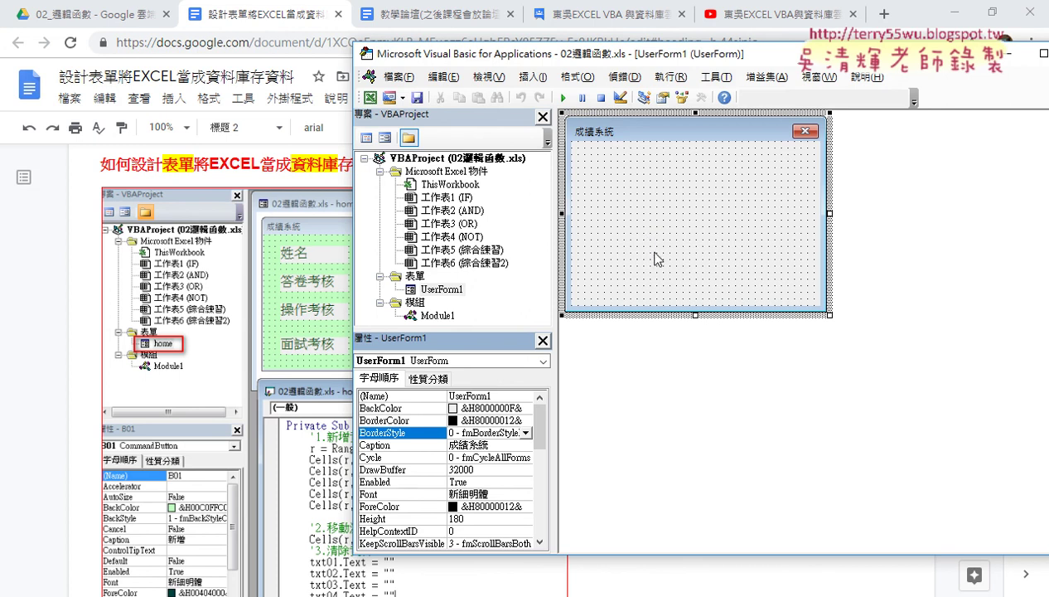
Step: Set the form's BackColor to light green &H00C0FFC0& and enlarge it to Height 249.75
{"action": "left_click", "coordinate": [378, 409]}
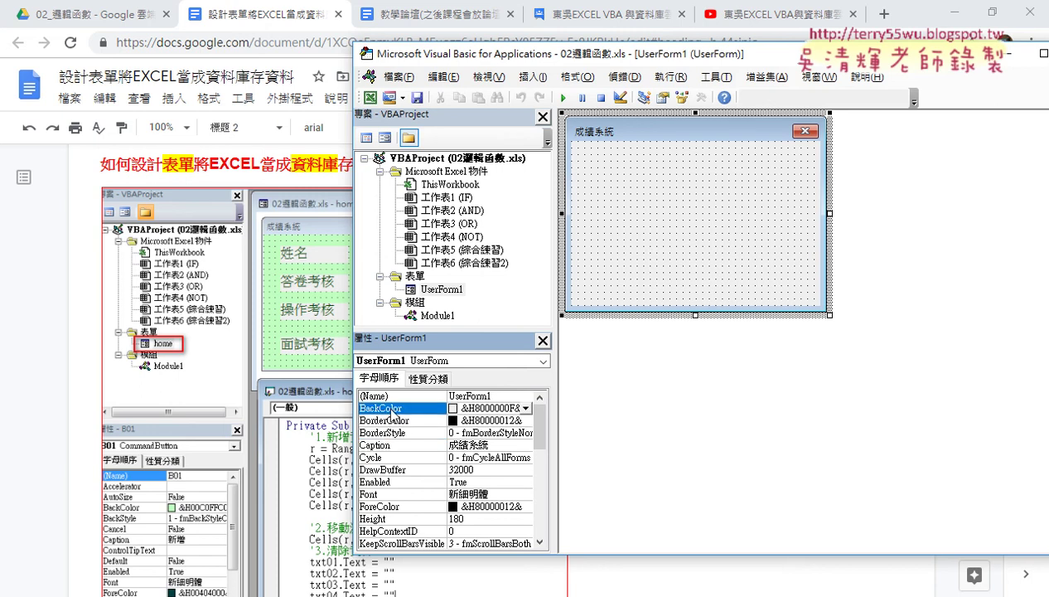
{"action": "left_click", "coordinate": [526, 408]}
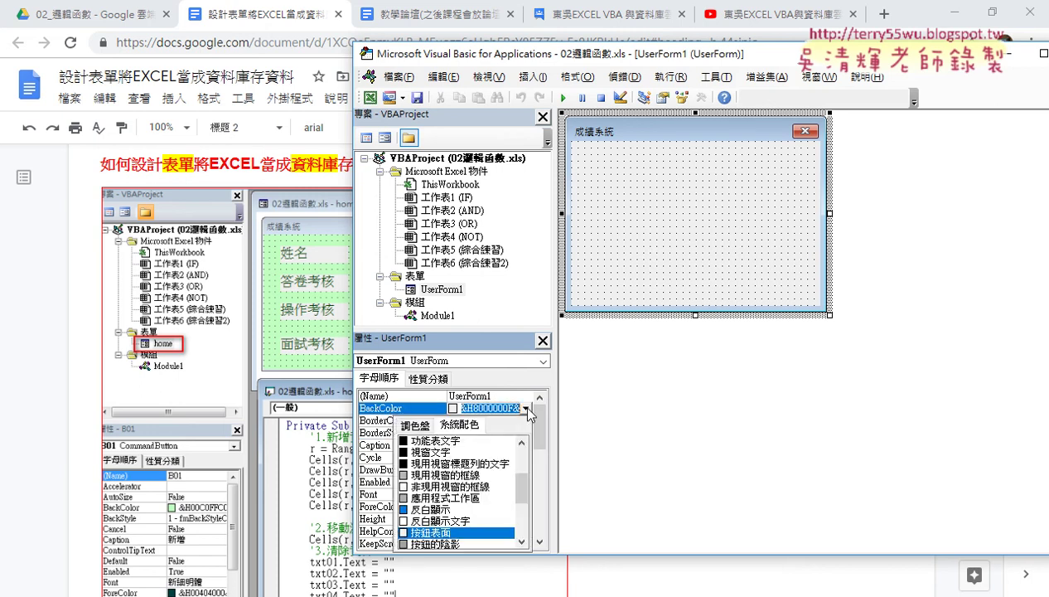
{"action": "left_click", "coordinate": [406, 426]}
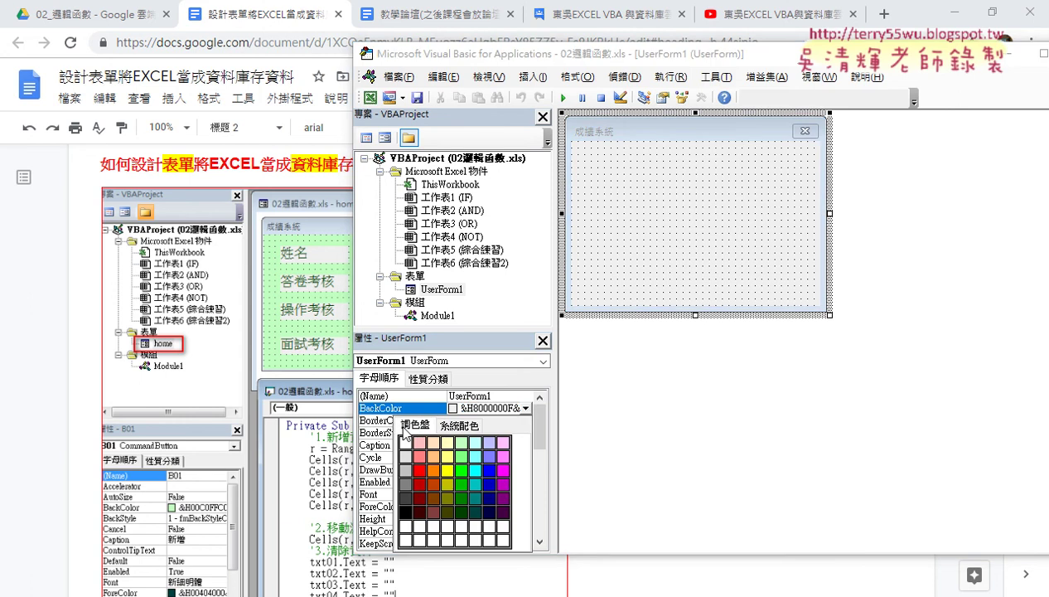
{"action": "left_click", "coordinate": [462, 443]}
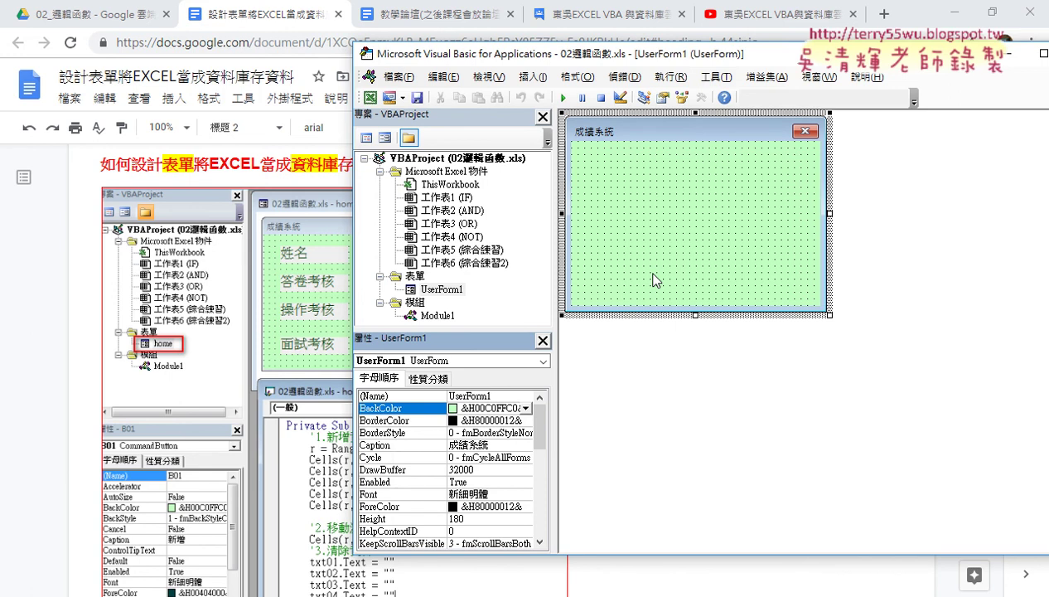
{"action": "left_click_drag", "start_coordinate": [830, 315], "coordinate": [945, 389]}
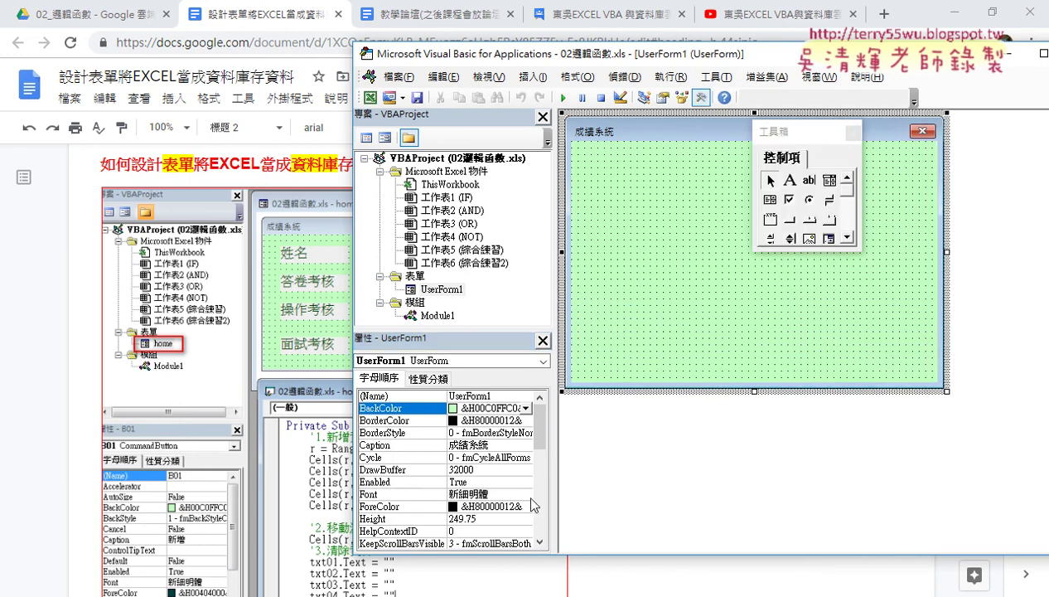
{"action": "left_click", "coordinate": [387, 507]}
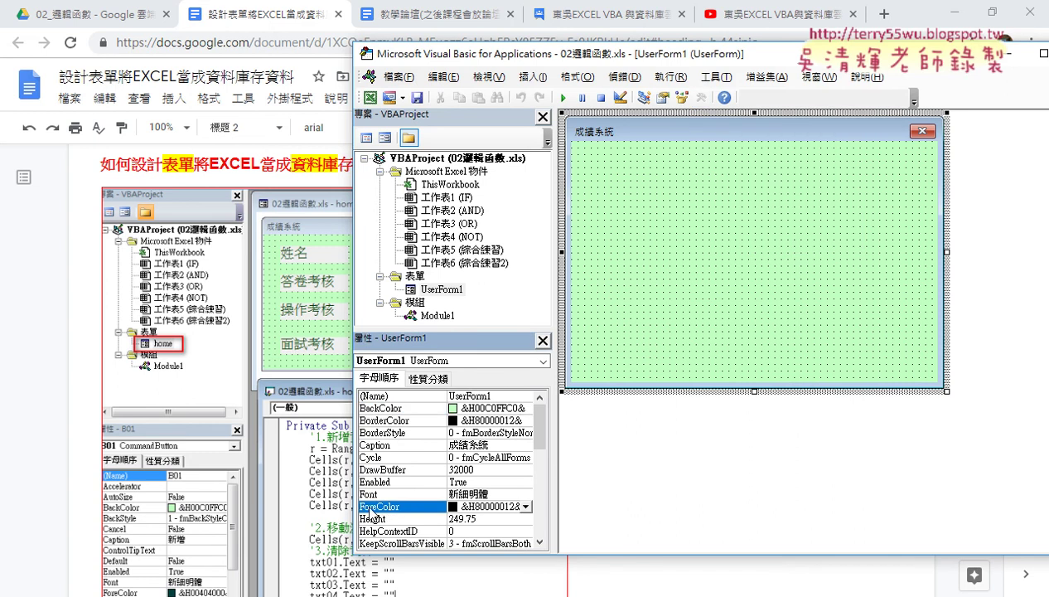
{"action": "left_click", "coordinate": [414, 520]}
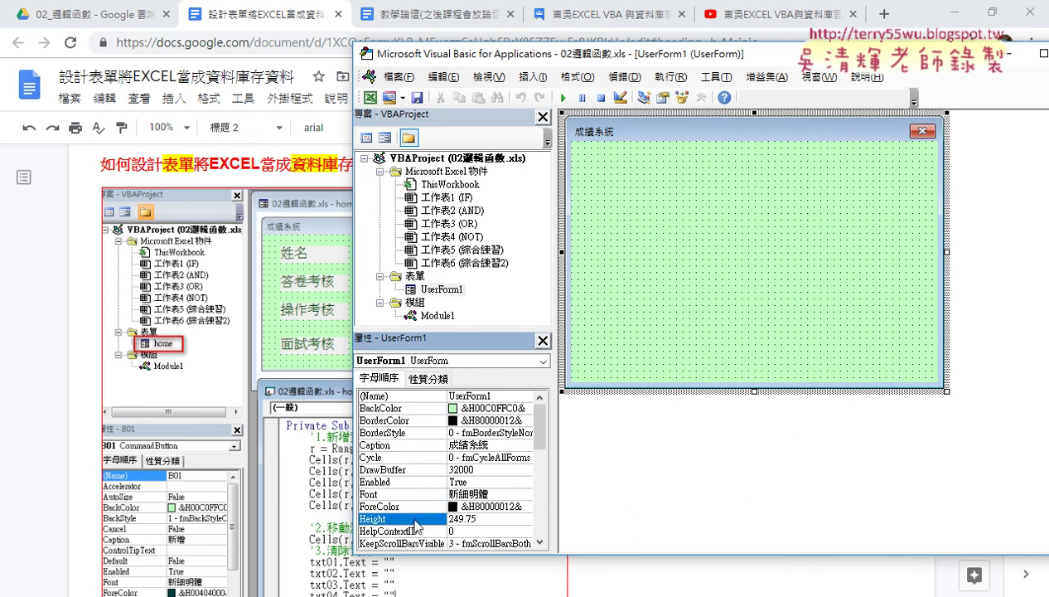
{"action": "scroll", "coordinate": [415, 525], "scroll_direction": "down", "scroll_amount": 1}
{"action": "left_click", "coordinate": [401, 519]}
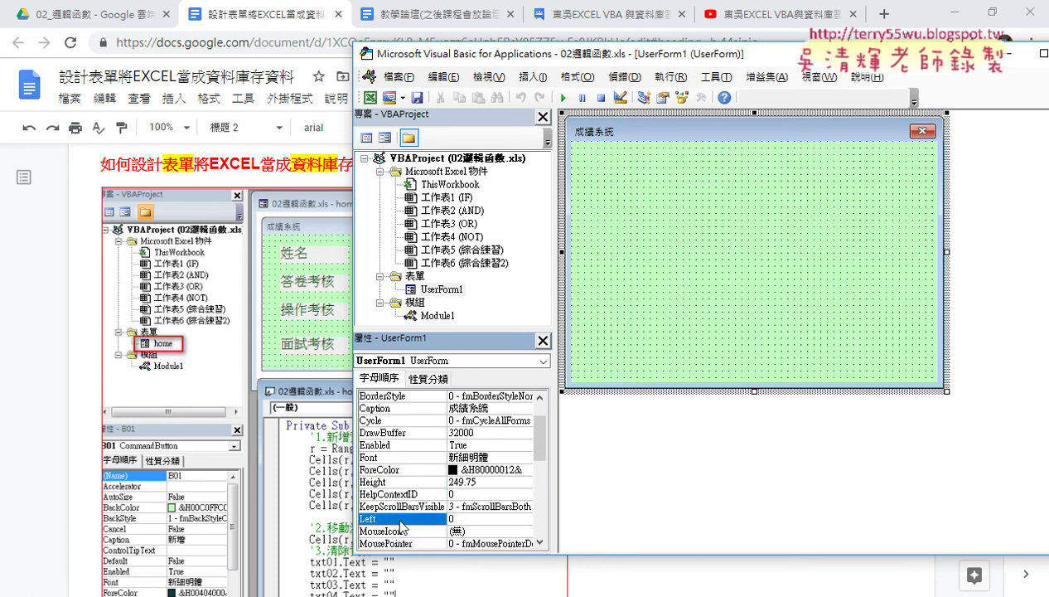
{"action": "scroll", "coordinate": [402, 524], "scroll_direction": "down", "scroll_amount": 2}
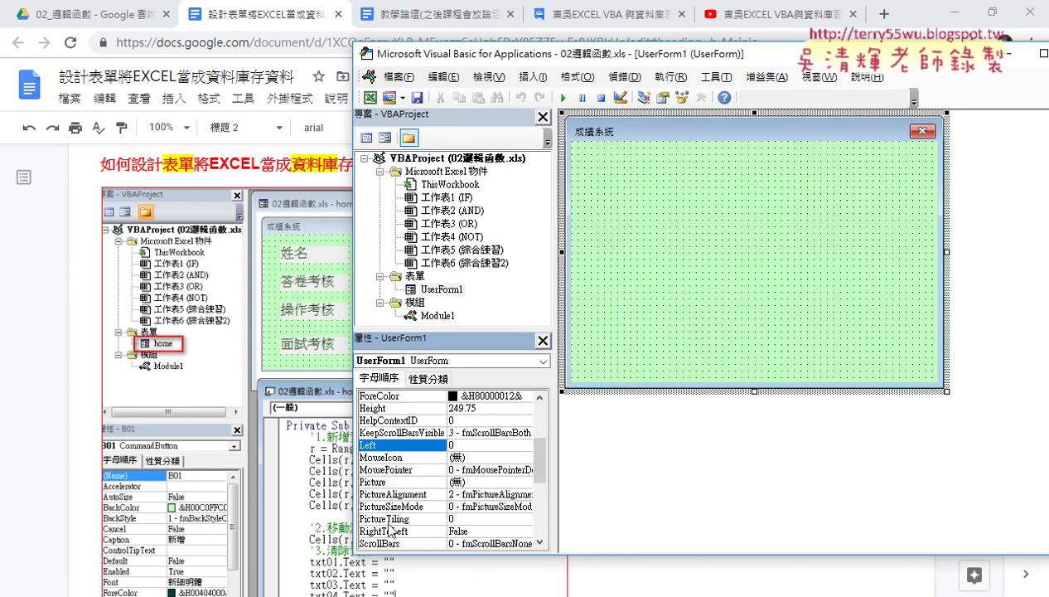
{"action": "scroll", "coordinate": [390, 530], "scroll_direction": "down", "scroll_amount": 1}
{"action": "scroll", "coordinate": [390, 522], "scroll_direction": "down", "scroll_amount": 1}
{"action": "scroll", "coordinate": [393, 497], "scroll_direction": "down", "scroll_amount": 2}
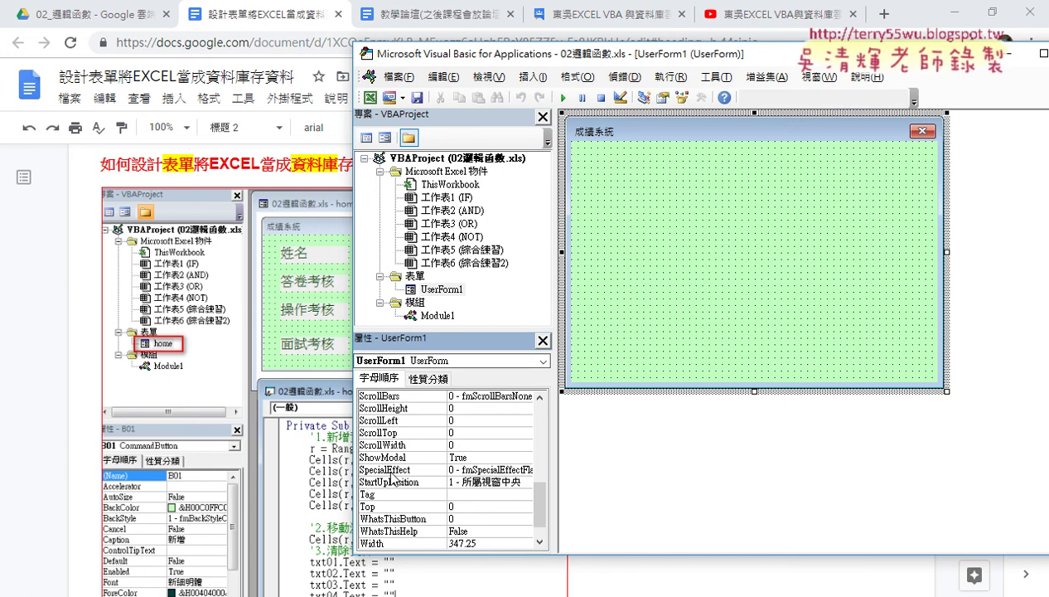
{"action": "left_click", "coordinate": [405, 545]}
{"action": "scroll", "coordinate": [405, 530], "scroll_direction": "down", "scroll_amount": 1}
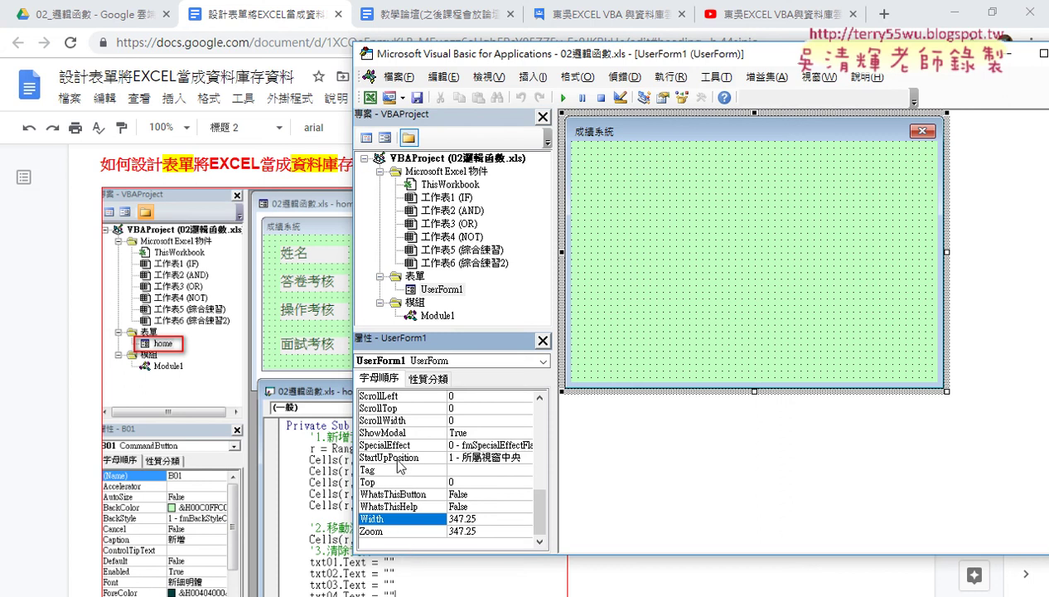
{"action": "left_click", "coordinate": [396, 457]}
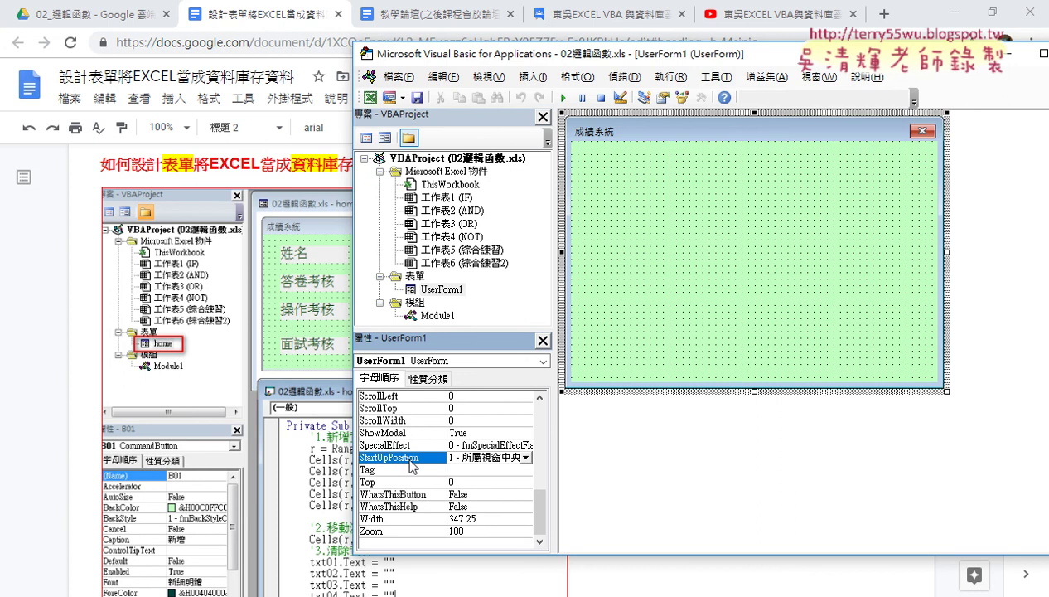
{"action": "left_click", "coordinate": [525, 457]}
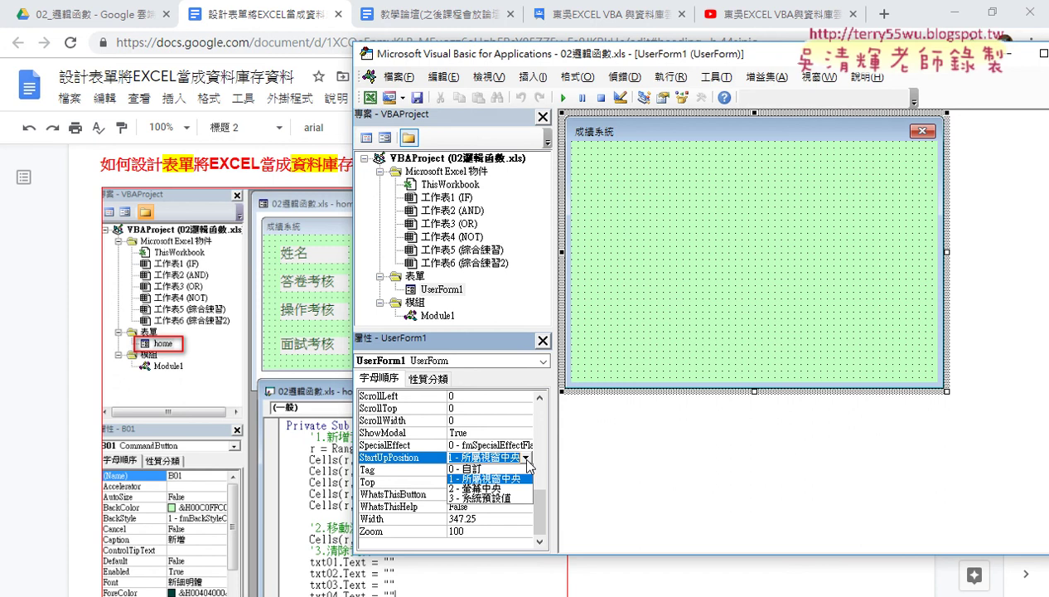
{"action": "left_click", "coordinate": [526, 460]}
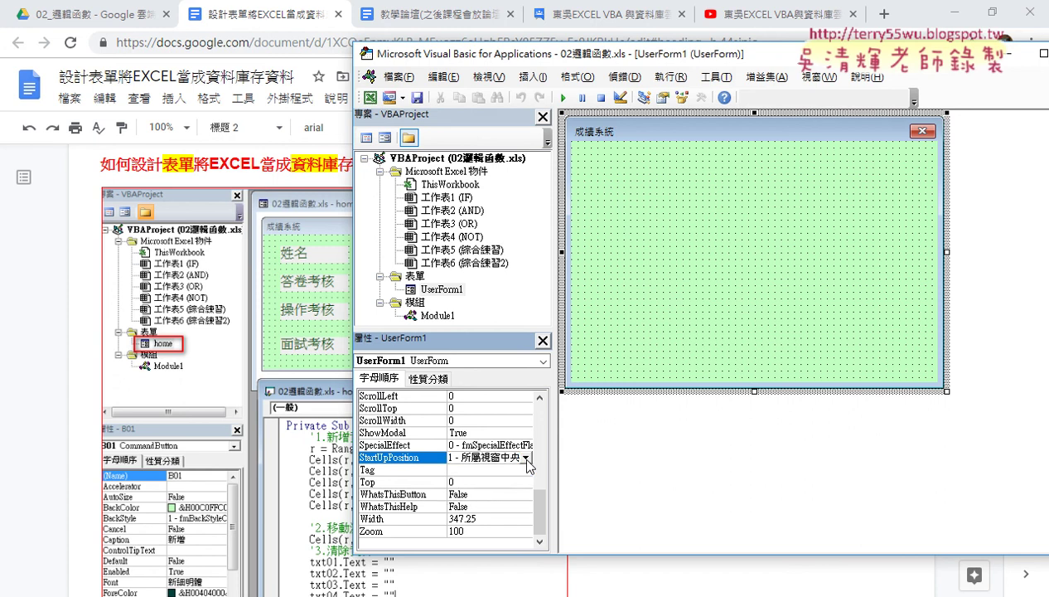
{"action": "left_click", "coordinate": [527, 460]}
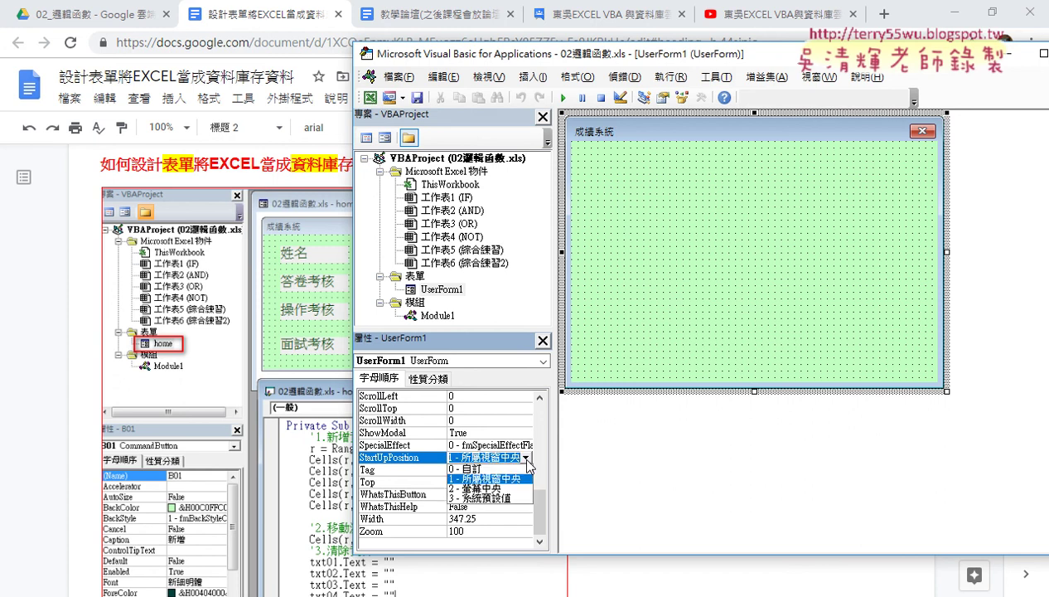
{"action": "left_click", "coordinate": [527, 461]}
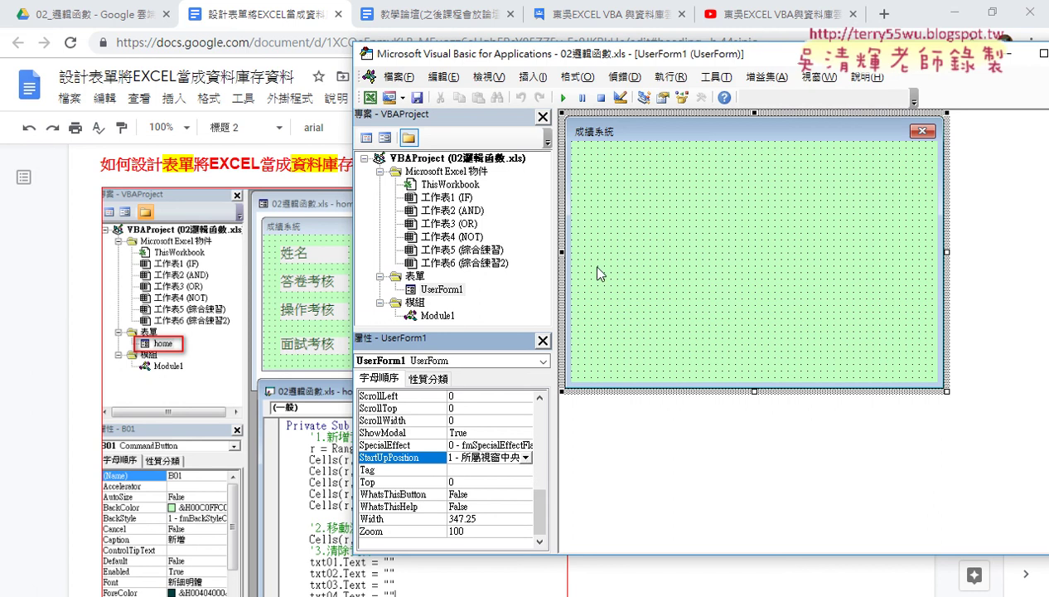
Step: Run the green 成績系統 form as a preview over the sheet, close it, and return to the designer
{"action": "left_click", "coordinate": [562, 98]}
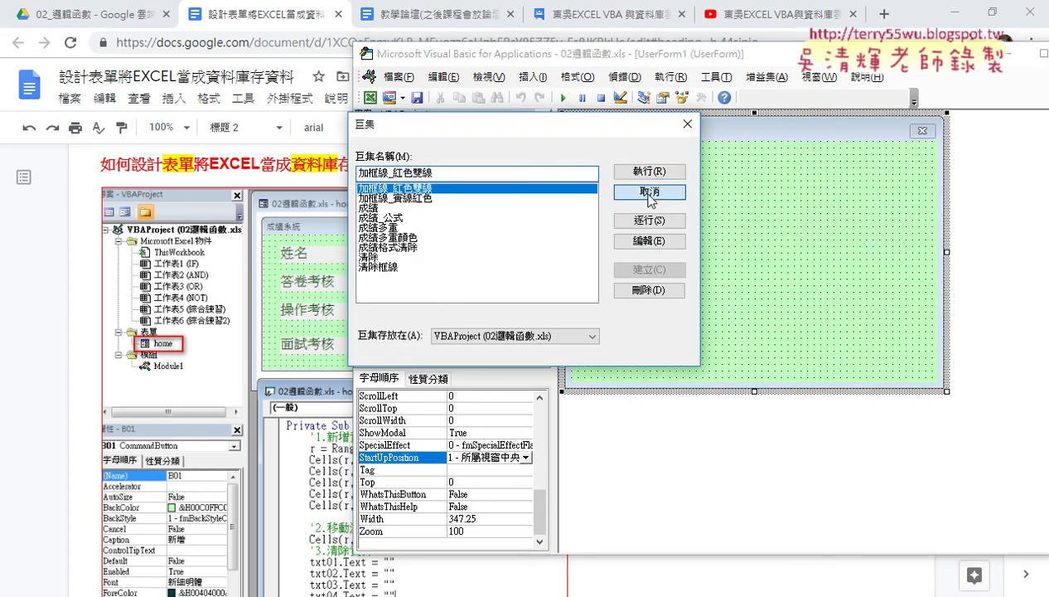
{"action": "left_click", "coordinate": [650, 191]}
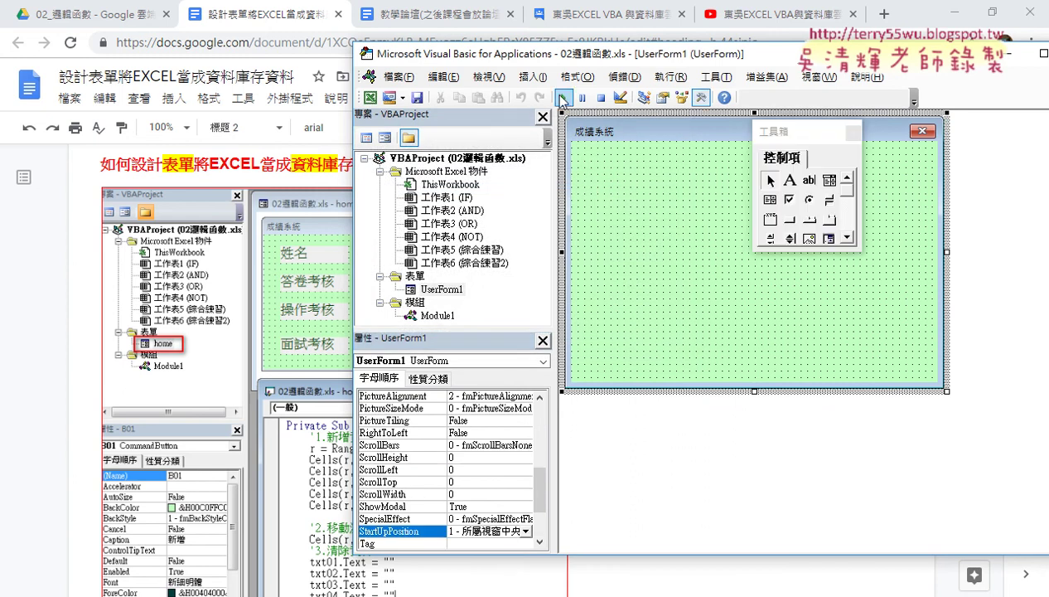
{"action": "left_click", "coordinate": [563, 98]}
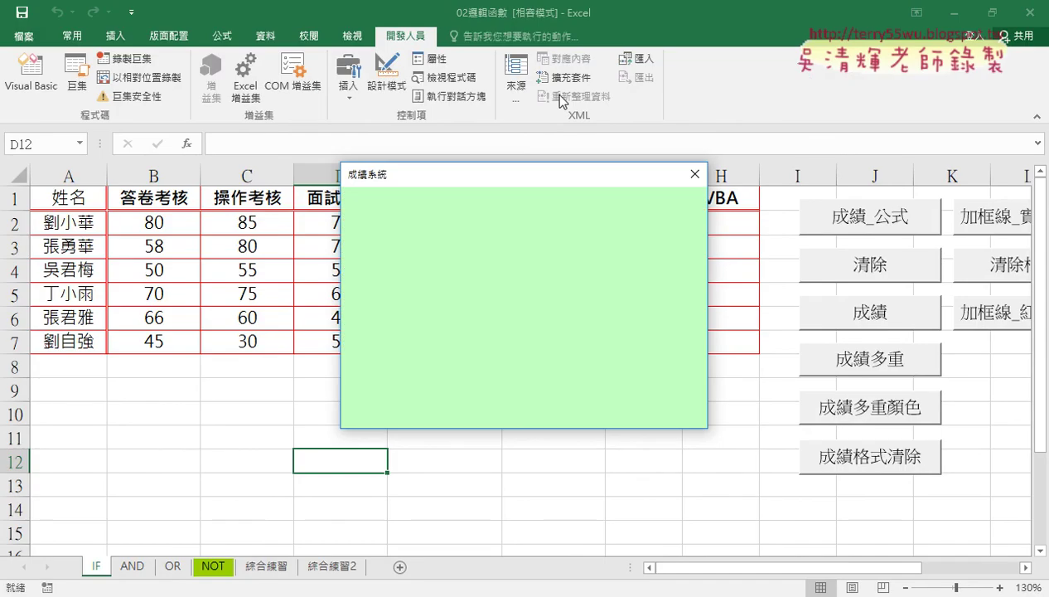
{"action": "left_click", "coordinate": [695, 173]}
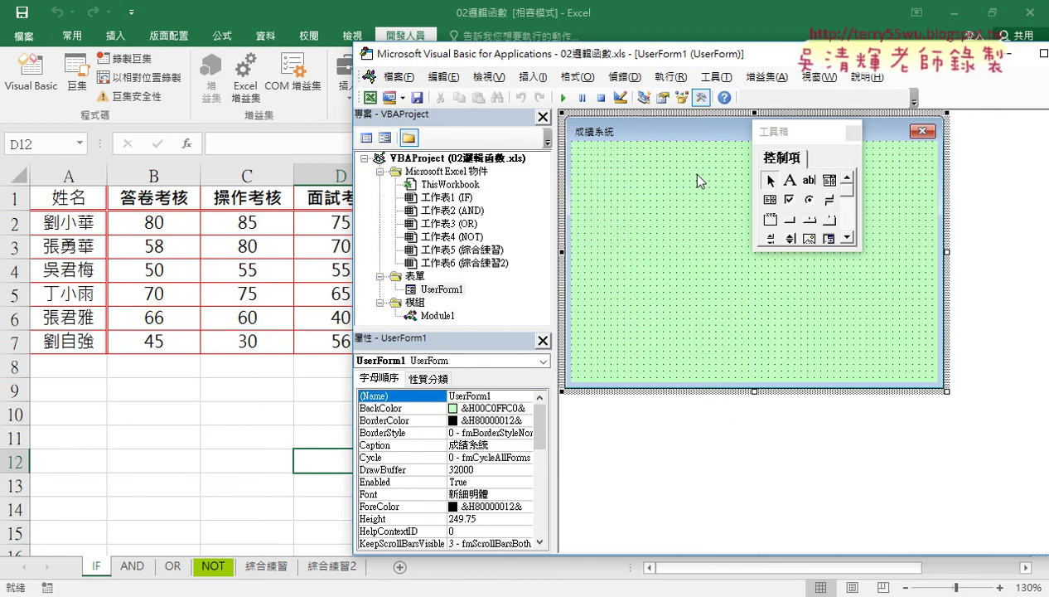
{"action": "left_click_drag", "start_coordinate": [647, 55], "coordinate": [528, 60]}
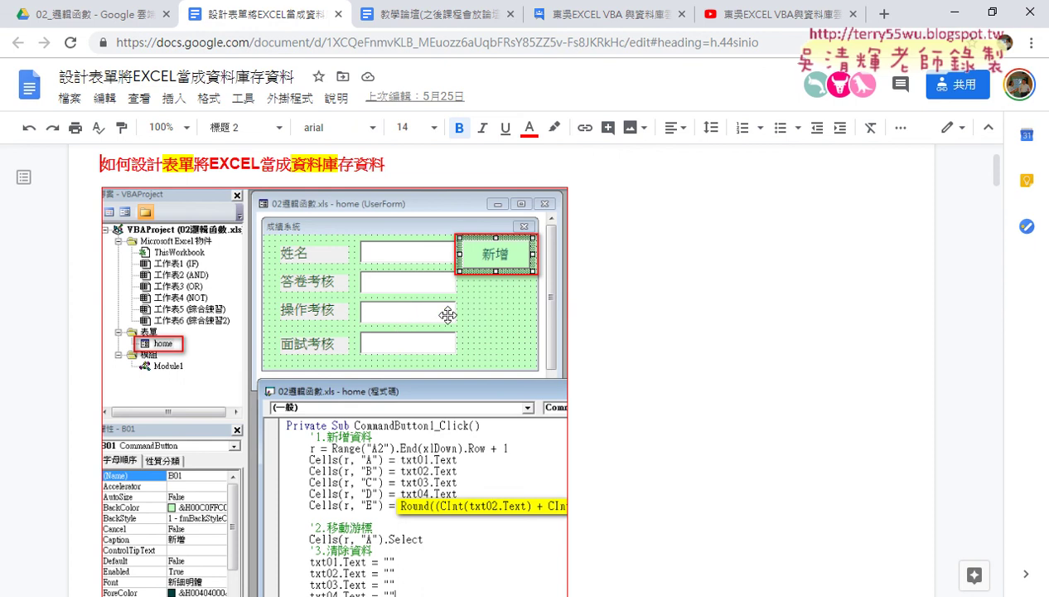
{"action": "key", "text": "alt+Tab"}
Step: Move the Toolbox right of the form, then restore it from the View menu after closing it
{"action": "left_click", "coordinate": [953, 12]}
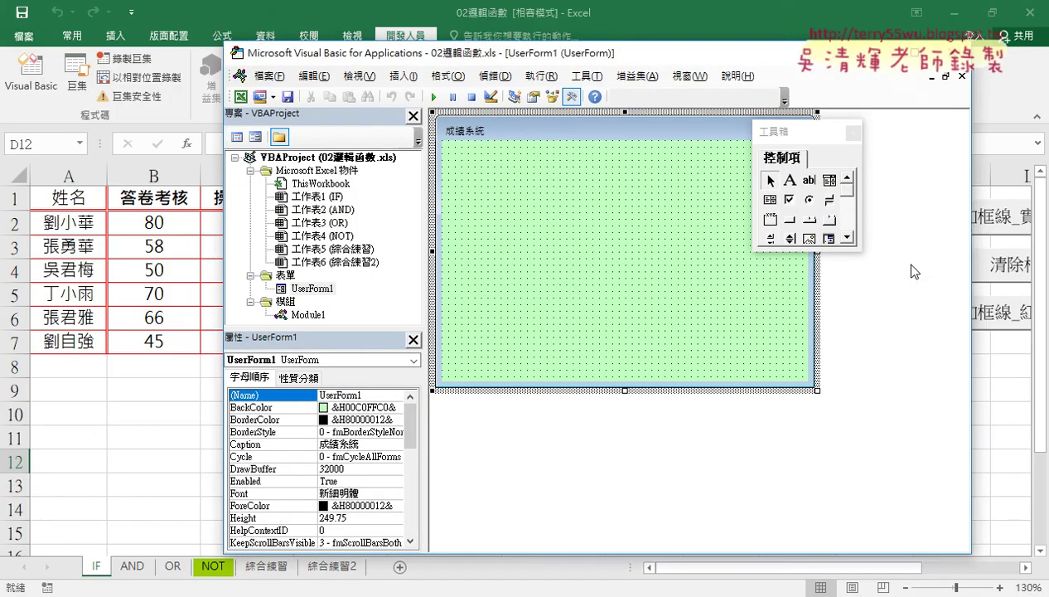
{"action": "left_click_drag", "start_coordinate": [801, 141], "coordinate": [871, 137]}
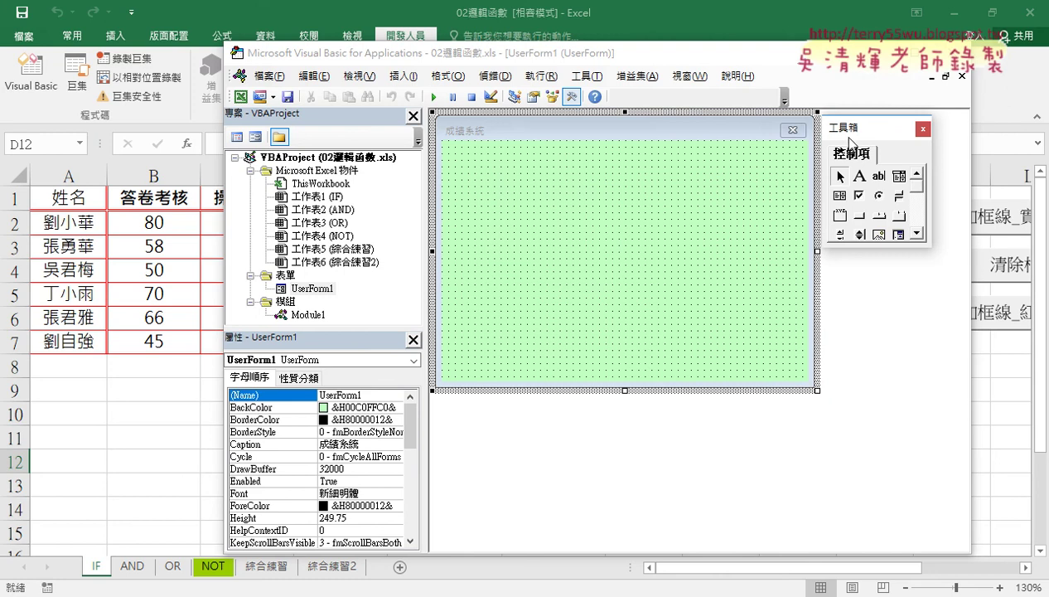
{"action": "left_click", "coordinate": [922, 129]}
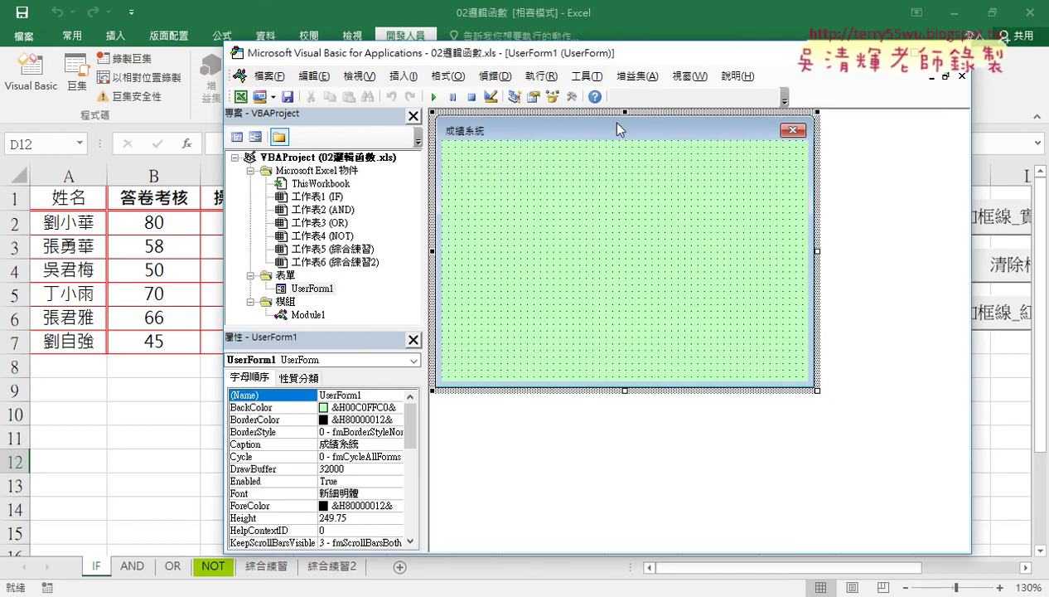
{"action": "left_click", "coordinate": [571, 97]}
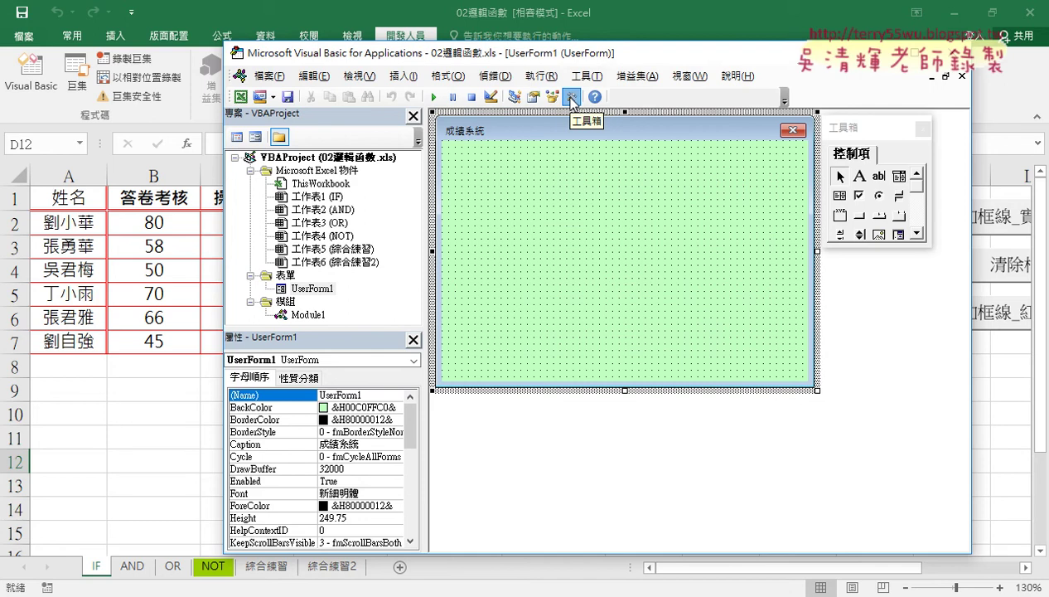
{"action": "left_click", "coordinate": [923, 129]}
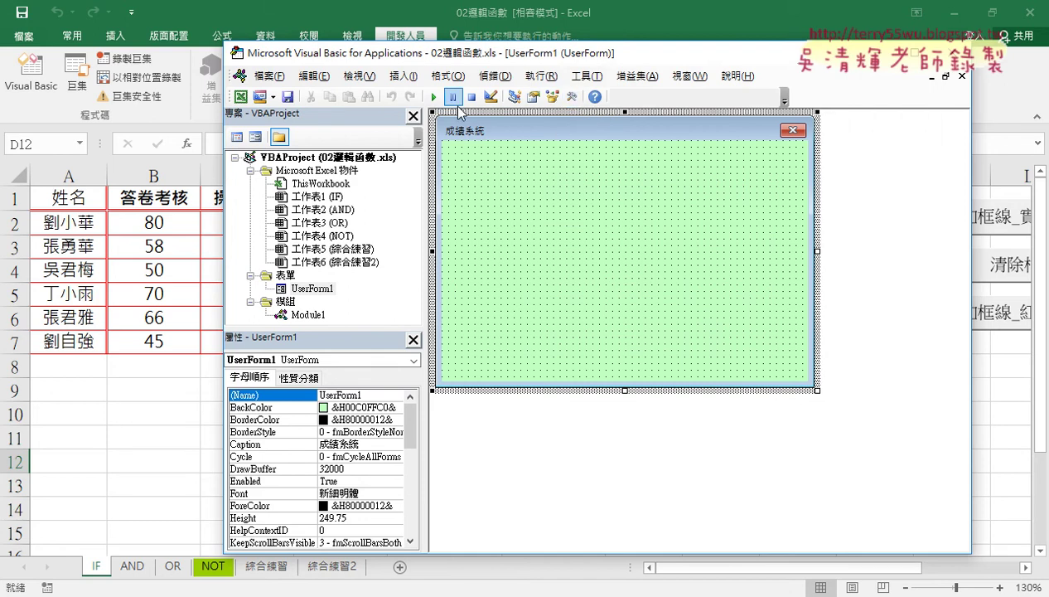
{"action": "left_click", "coordinate": [362, 83]}
{"action": "left_click", "coordinate": [381, 310]}
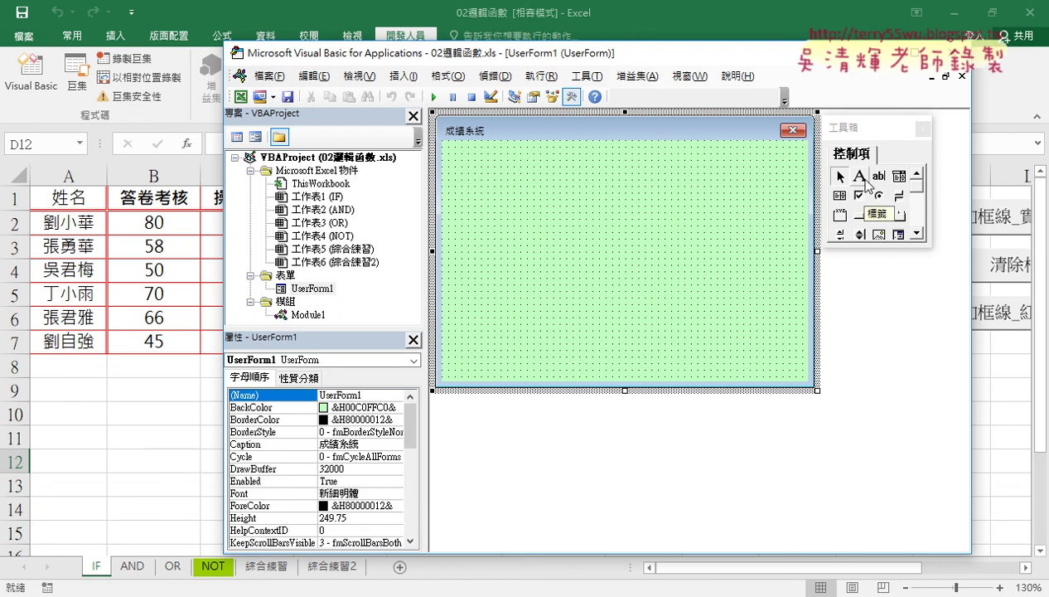
Step: Highlight the Label and CommandButton tools in red, then choose the Label tool
{"action": "left_click", "coordinate": [865, 182]}
{"action": "mouse_move", "coordinate": [867, 170]}
{"action": "left_mouse_down"}
{"action": "mouse_move", "coordinate": [865, 190]}
{"action": "mouse_move", "coordinate": [888, 187]}
{"action": "left_mouse_up"}
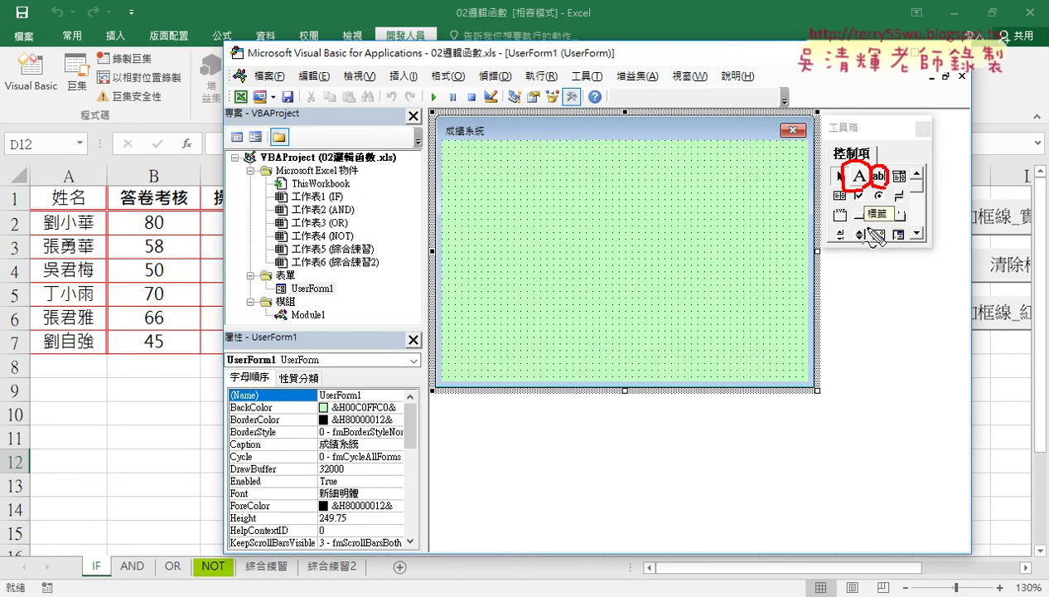
{"action": "left_click_drag", "start_coordinate": [870, 208], "coordinate": [870, 224]}
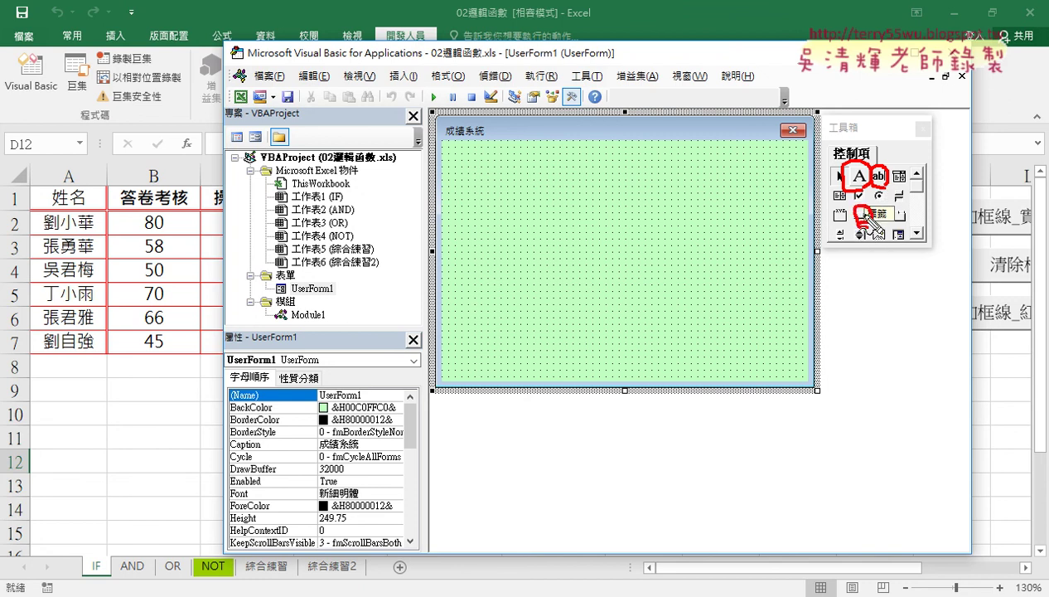
{"action": "key", "text": "Escape"}
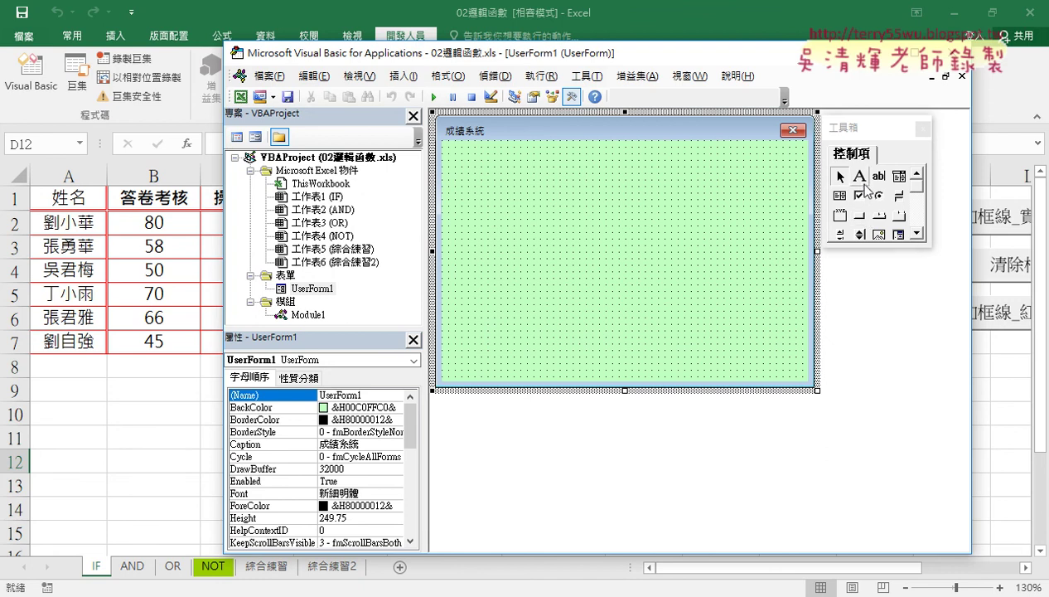
{"action": "left_click", "coordinate": [862, 179]}
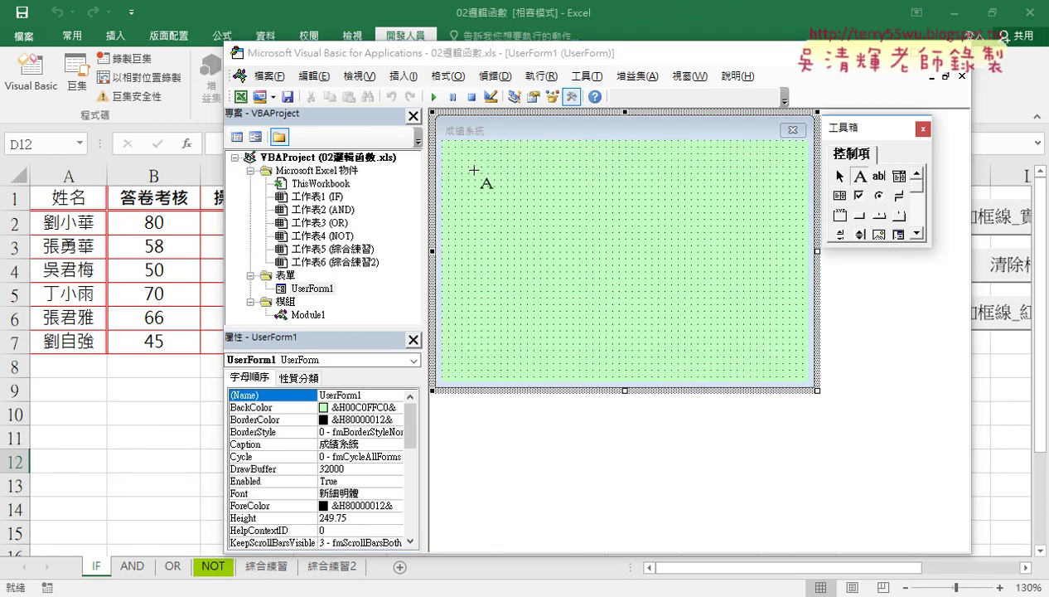
Step: Draw a label at the form's top-left, caption it 姓名, and open its Font settings
{"action": "mouse_move", "coordinate": [468, 167]}
{"action": "left_mouse_down"}
{"action": "mouse_move", "coordinate": [492, 189]}
{"action": "mouse_move", "coordinate": [574, 199]}
{"action": "left_mouse_up"}
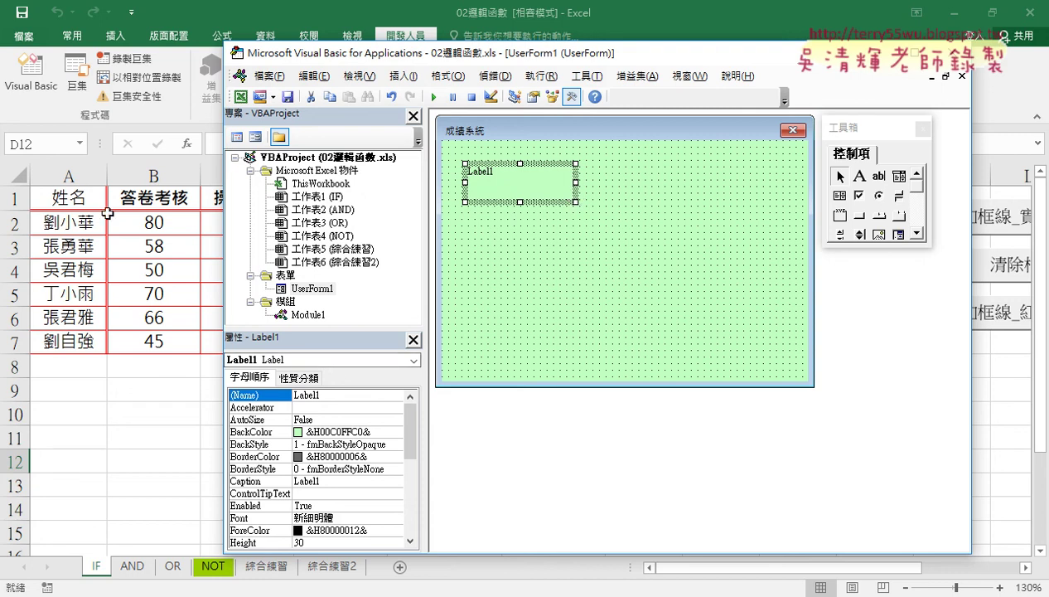
{"action": "left_click", "coordinate": [264, 483]}
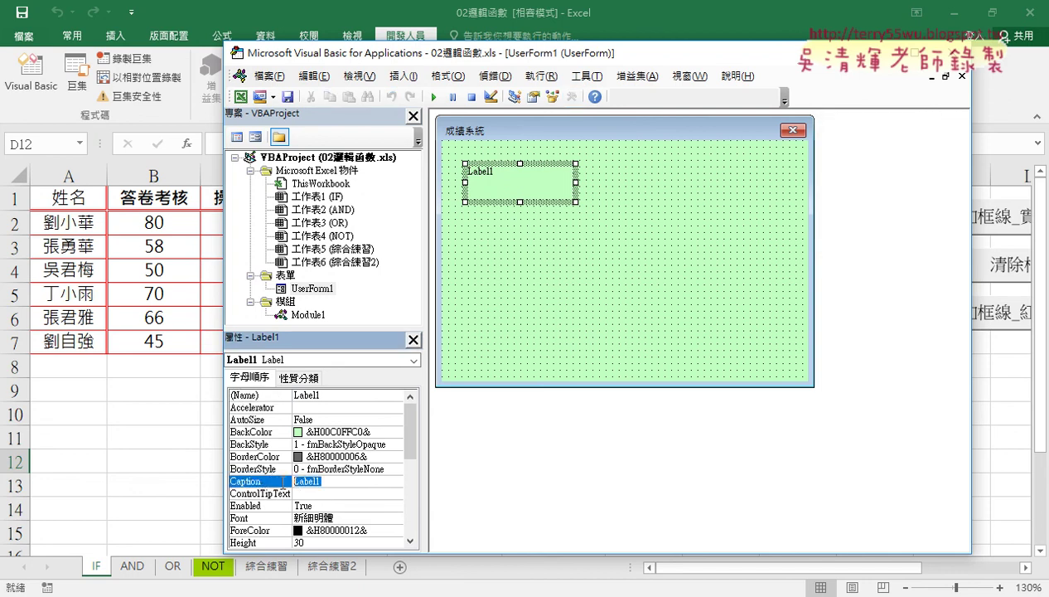
{"action": "type", "text": "ㄒㄧ"}
{"action": "type", "text": "ㄥˋㄇ"}
{"action": "type", "text": "ㄧˊ"}
{"action": "key", "text": "Return"}
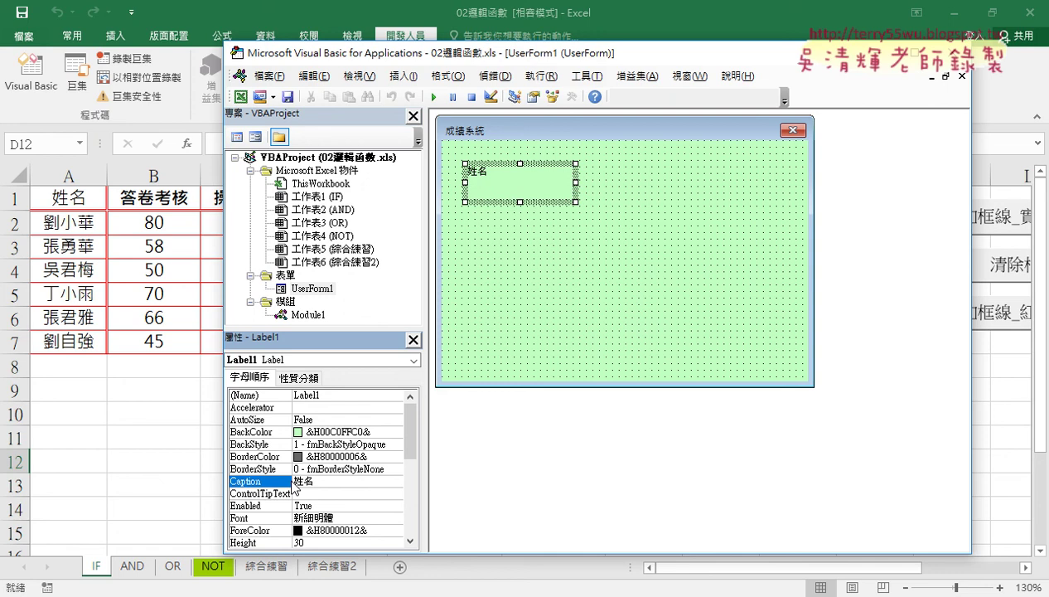
{"action": "left_click", "coordinate": [262, 518]}
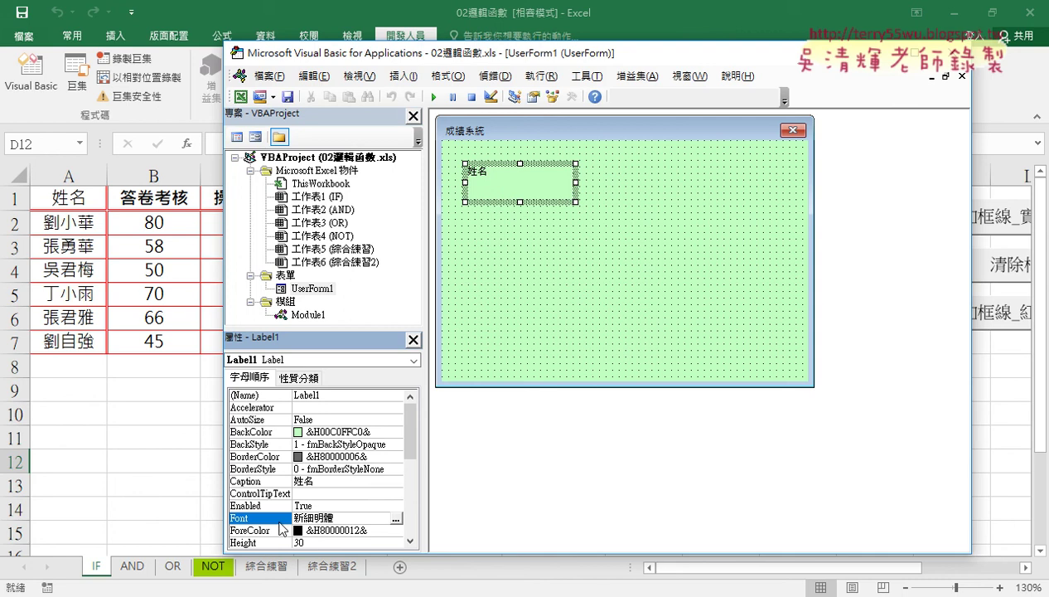
{"action": "left_click", "coordinate": [396, 518]}
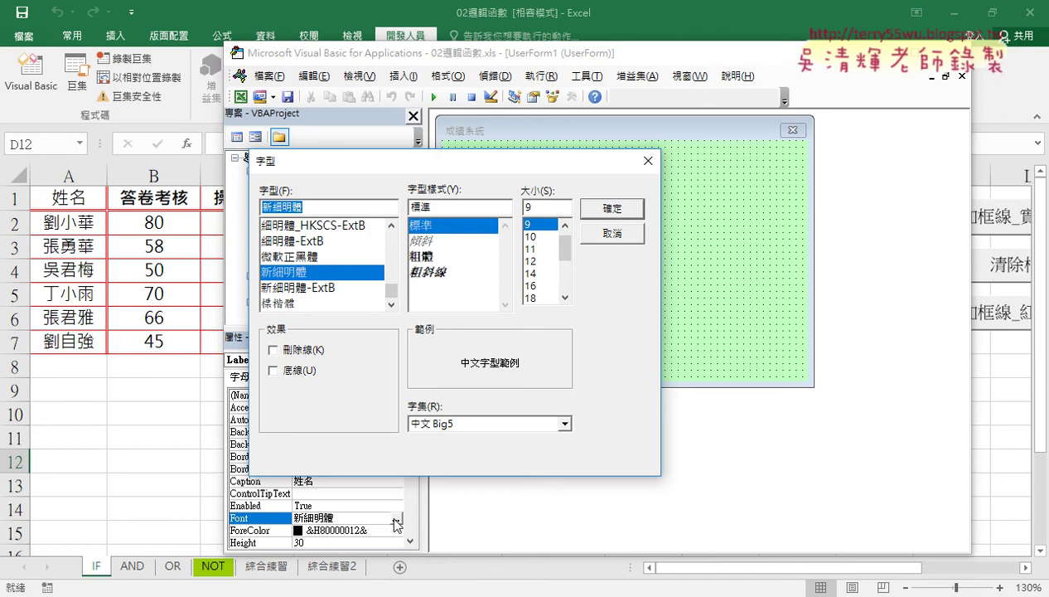
Step: Set the 姓名 label's font size to 16 and reduce its height to 18
{"action": "left_click", "coordinate": [536, 286]}
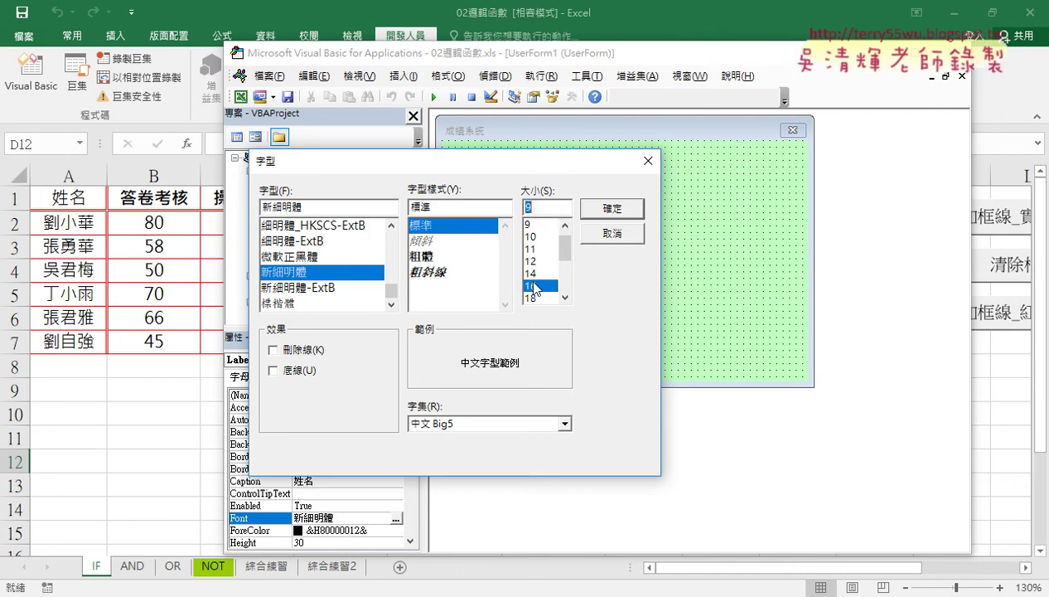
{"action": "left_click", "coordinate": [611, 210]}
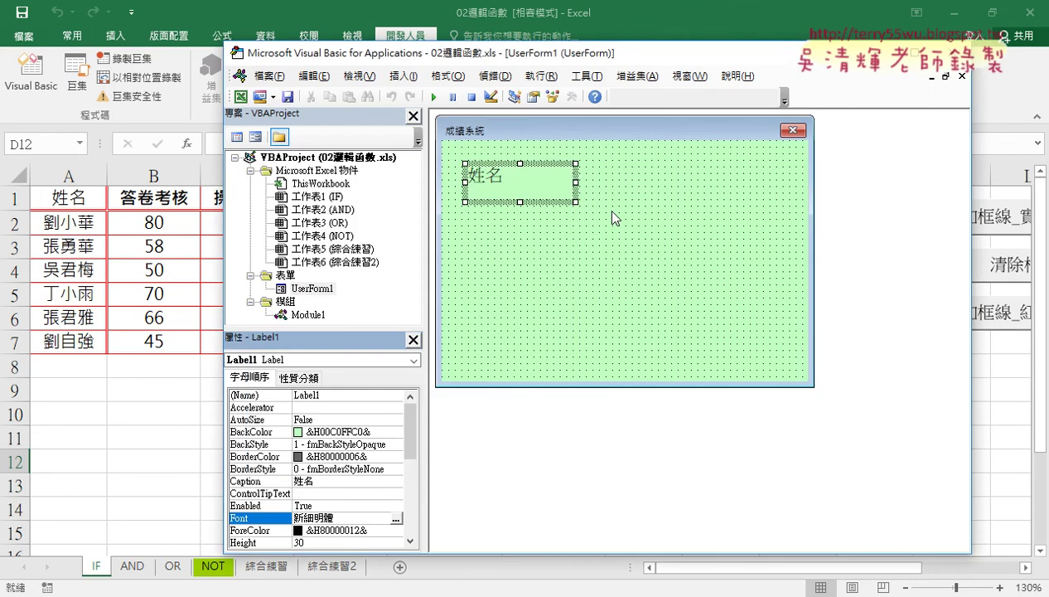
{"action": "left_click", "coordinate": [515, 199]}
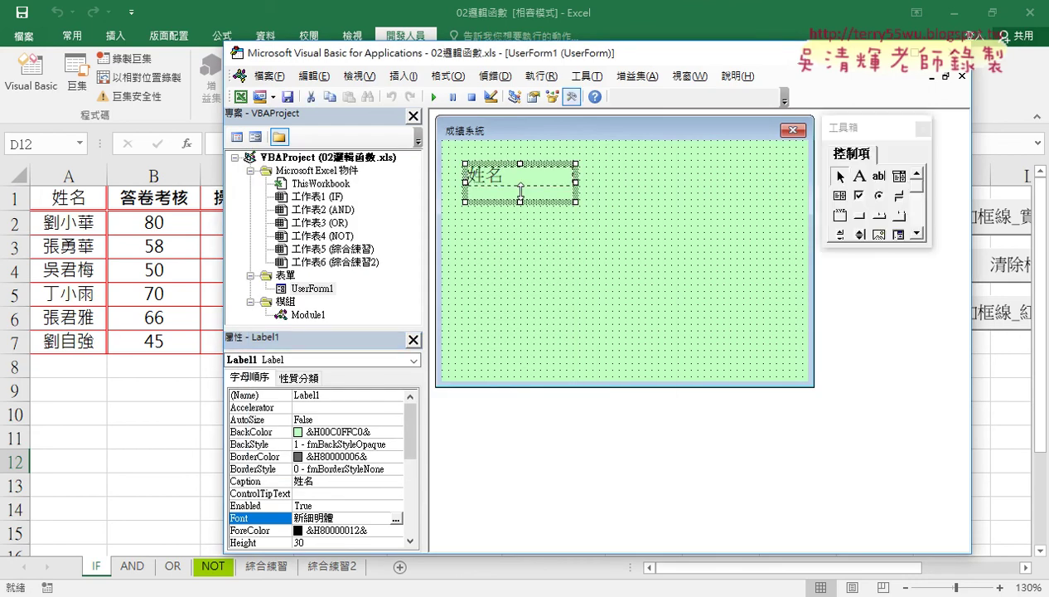
{"action": "left_click_drag", "start_coordinate": [521, 191], "coordinate": [563, 175]}
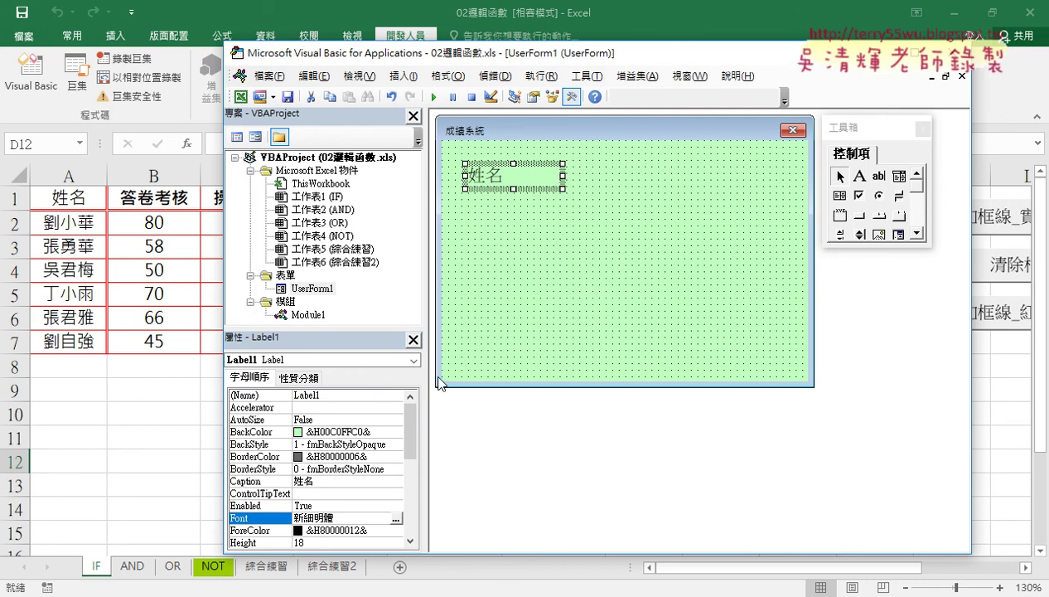
Step: Give the 姓名 label a light grey background (&H00E0E0E0&) from the palette
{"action": "left_click", "coordinate": [260, 432]}
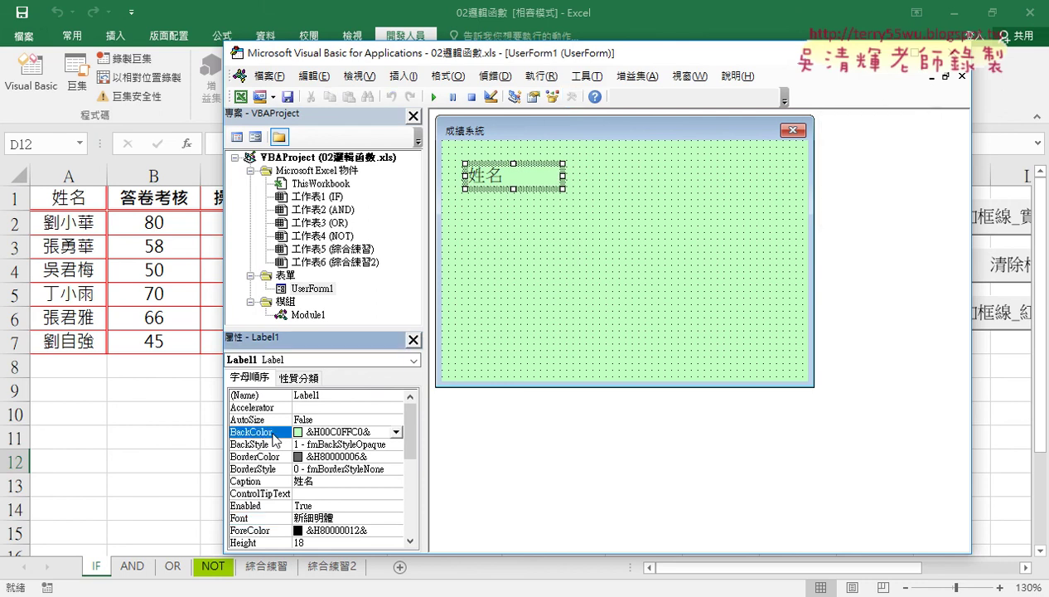
{"action": "left_click", "coordinate": [396, 432]}
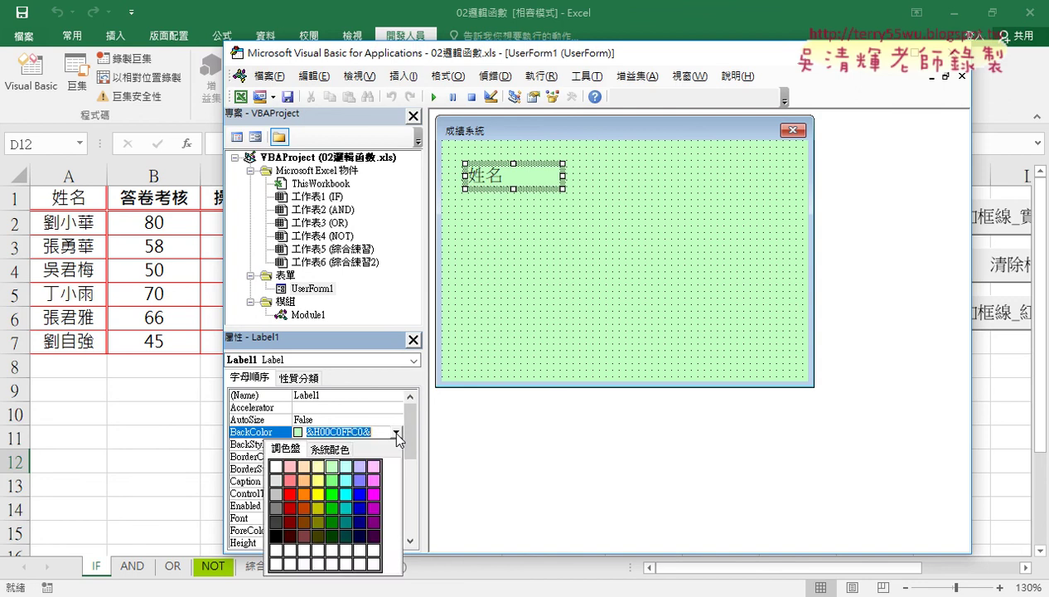
{"action": "left_click", "coordinate": [277, 480]}
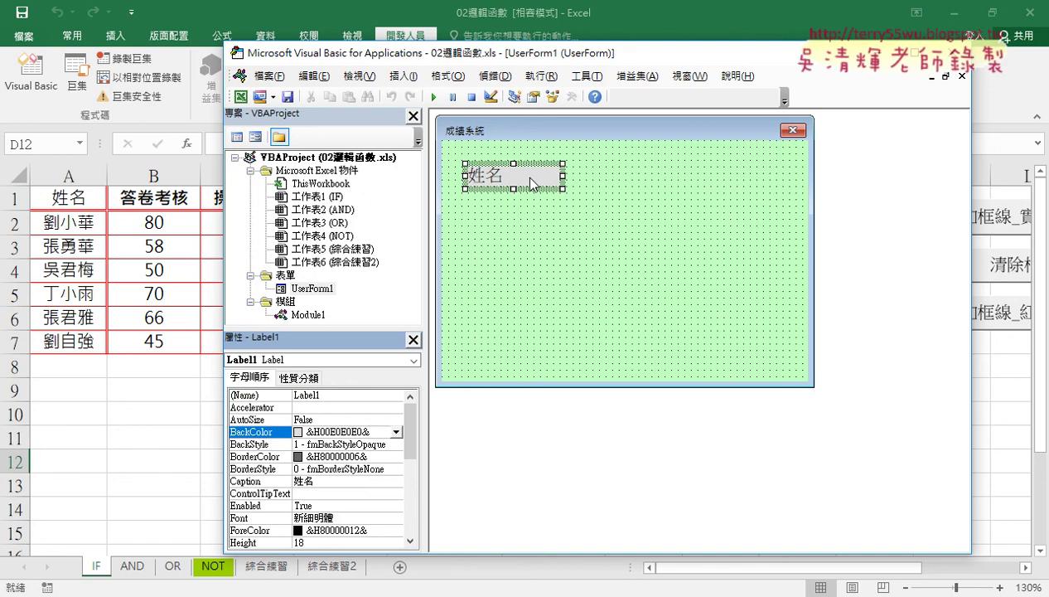
Step: Ctrl-drag the grey 姓名 label downward to create copies Label2, Label3 and Label4
{"action": "left_click_drag", "start_coordinate": [524, 176], "coordinate": [538, 233]}
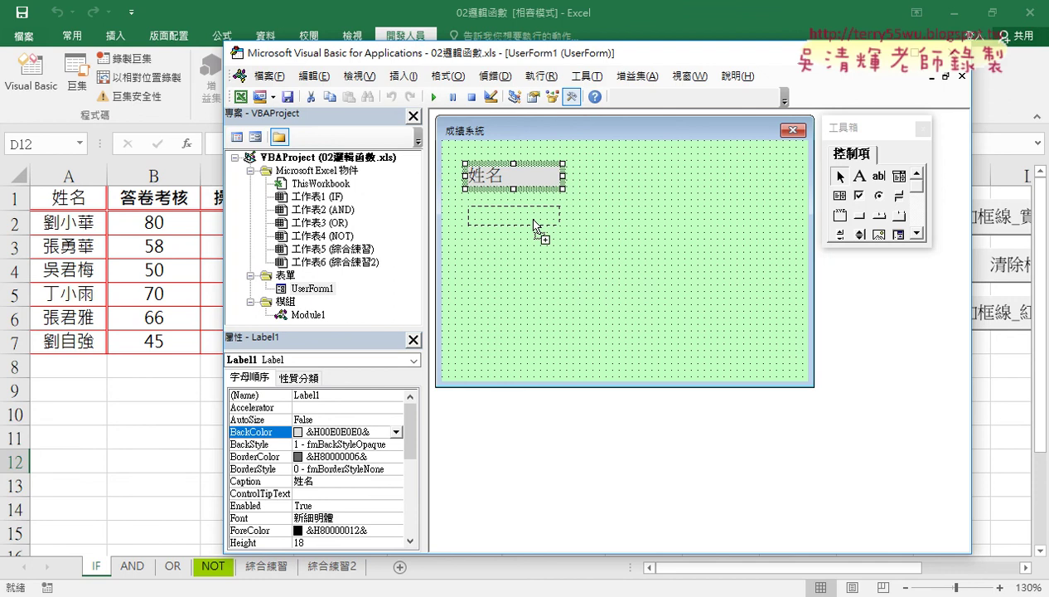
{"action": "left_click_drag", "start_coordinate": [534, 224], "coordinate": [535, 226]}
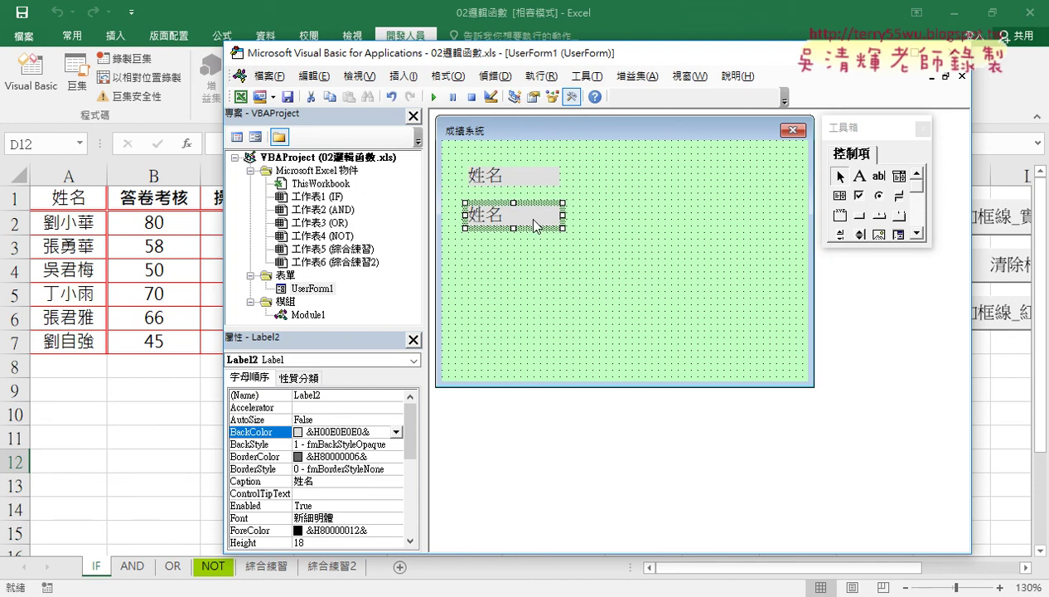
{"action": "left_click_drag", "start_coordinate": [534, 269], "coordinate": [543, 308]}
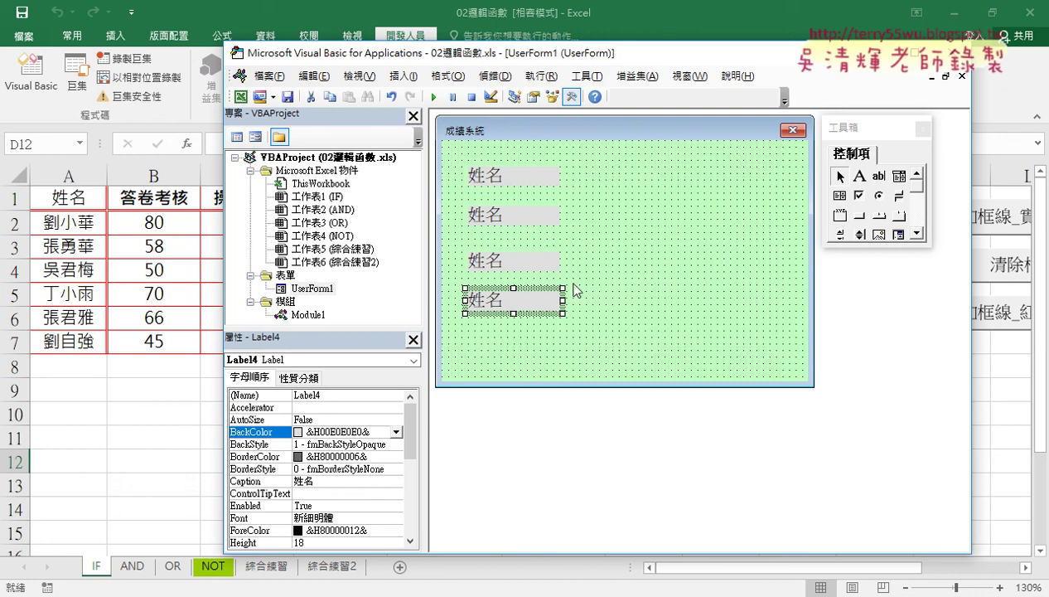
Step: Reposition the second, third and fourth 姓名 labels below the first
{"action": "right_click", "coordinate": [544, 176]}
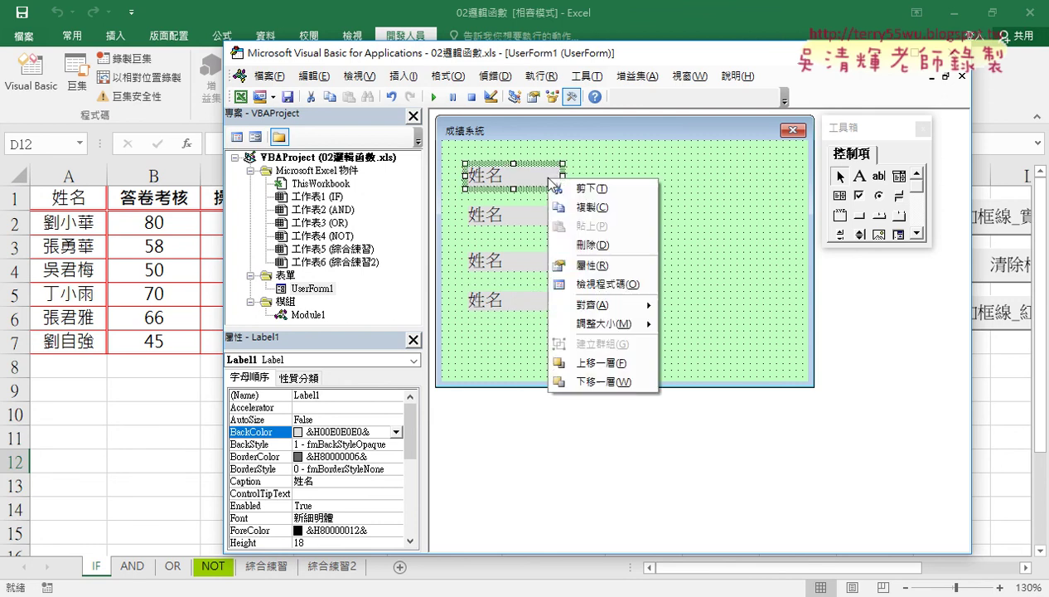
{"action": "left_click", "coordinate": [730, 240]}
{"action": "left_click", "coordinate": [556, 225]}
{"action": "left_click_drag", "start_coordinate": [559, 226], "coordinate": [564, 232]}
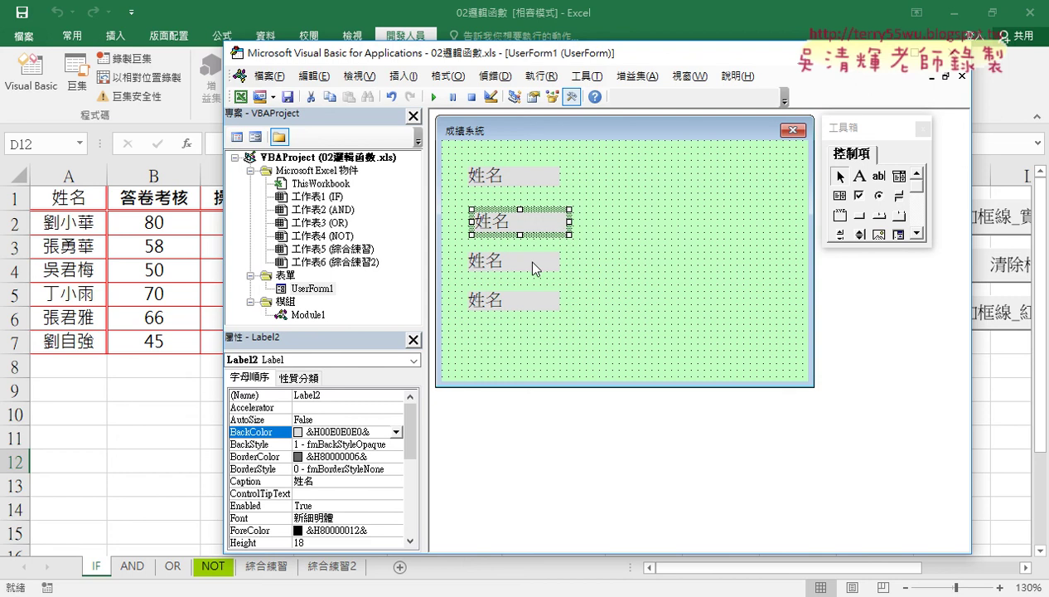
{"action": "left_click_drag", "start_coordinate": [535, 267], "coordinate": [541, 308]}
{"action": "left_click", "coordinate": [669, 297]}
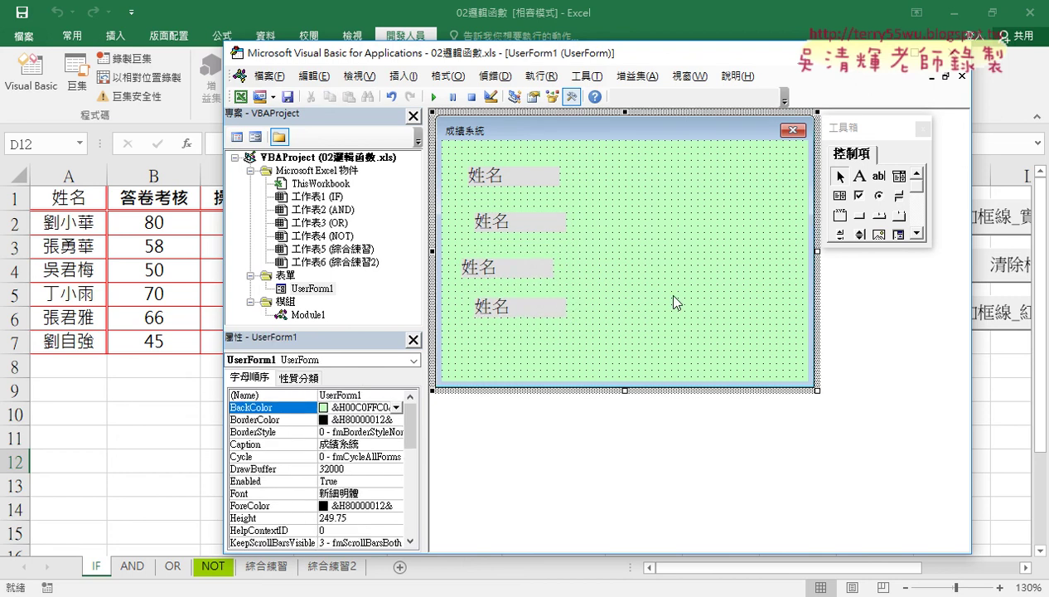
Step: Select all four 姓名 labels and align their left edges
{"action": "left_click_drag", "start_coordinate": [510, 157], "coordinate": [512, 368]}
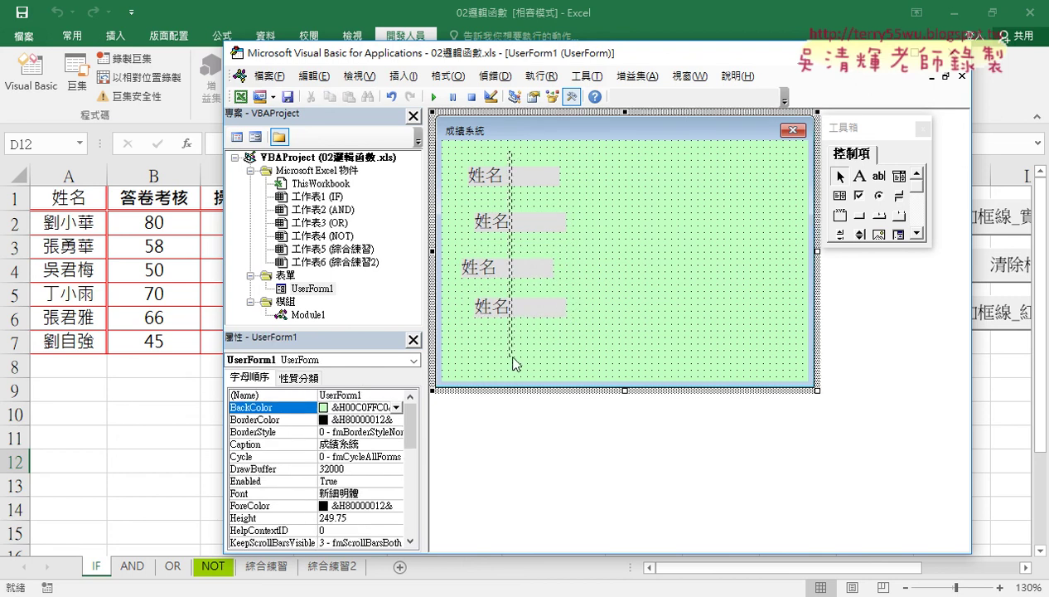
{"action": "left_click", "coordinate": [454, 77]}
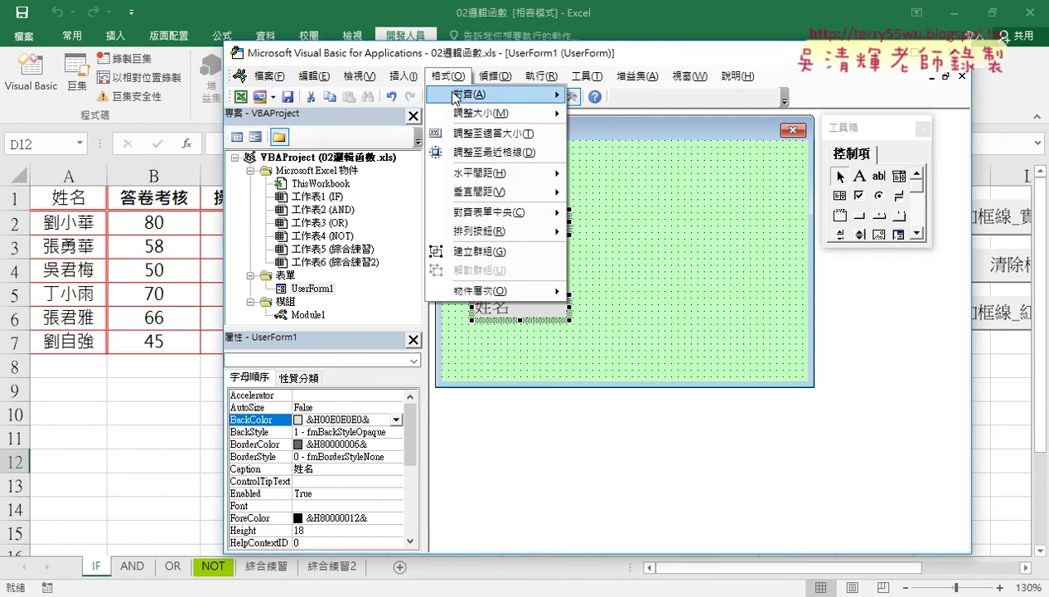
{"action": "mouse_move", "coordinate": [469, 95]}
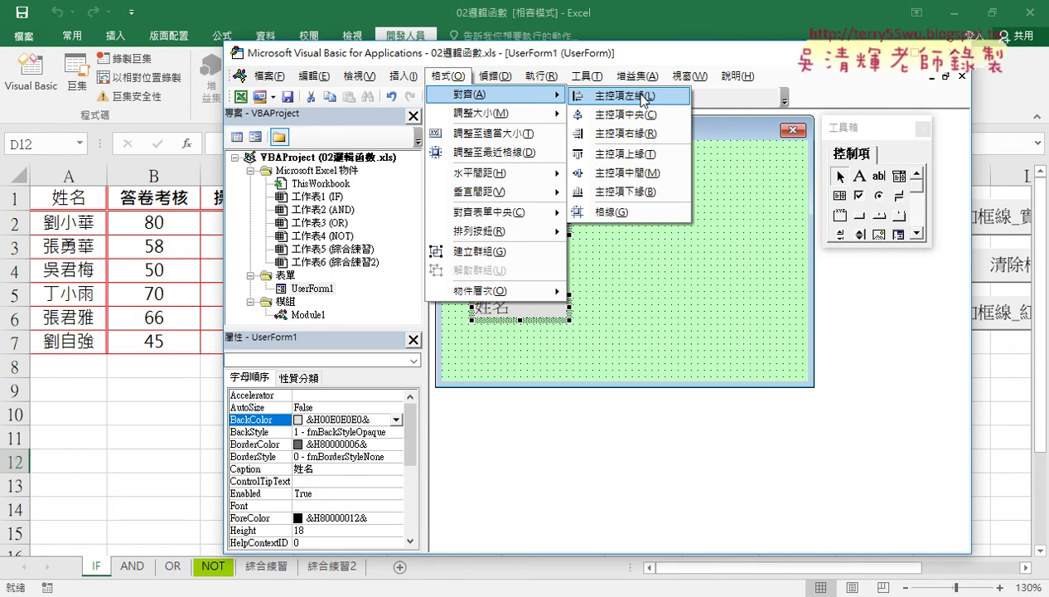
{"action": "left_click", "coordinate": [644, 96]}
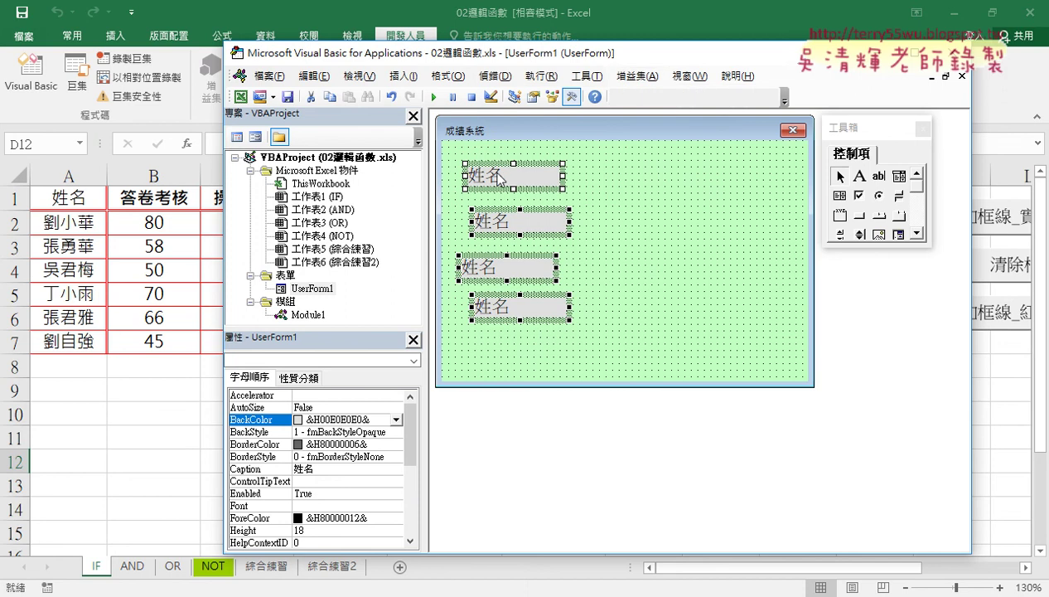
{"action": "mouse_move", "coordinate": [510, 150]}
{"action": "left_mouse_down"}
{"action": "mouse_move", "coordinate": [514, 369]}
{"action": "mouse_move", "coordinate": [509, 153]}
{"action": "left_mouse_up"}
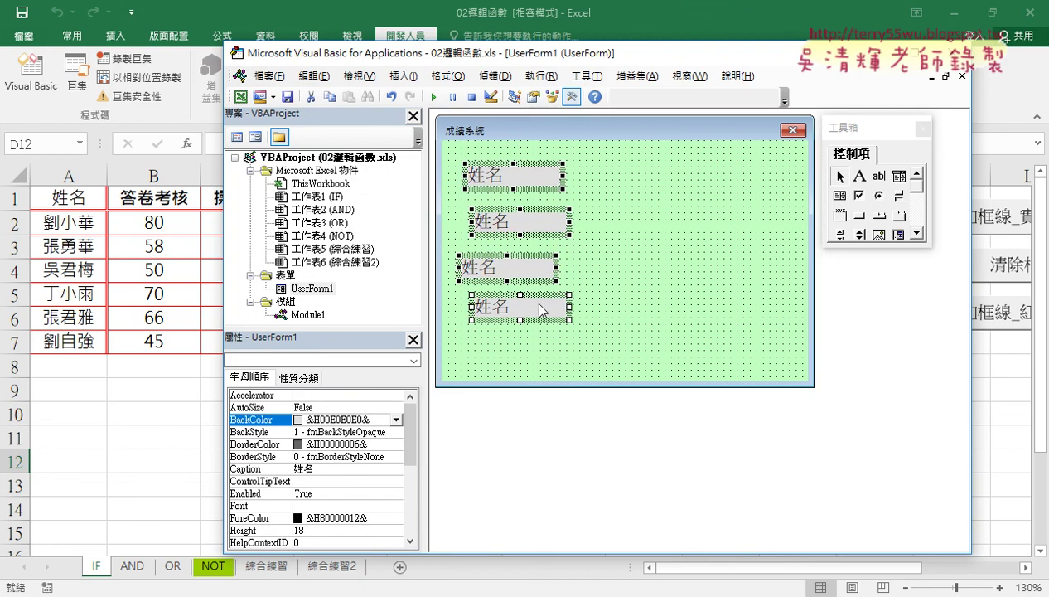
{"action": "left_click", "coordinate": [511, 149]}
{"action": "left_click_drag", "start_coordinate": [514, 188], "coordinate": [660, 321]}
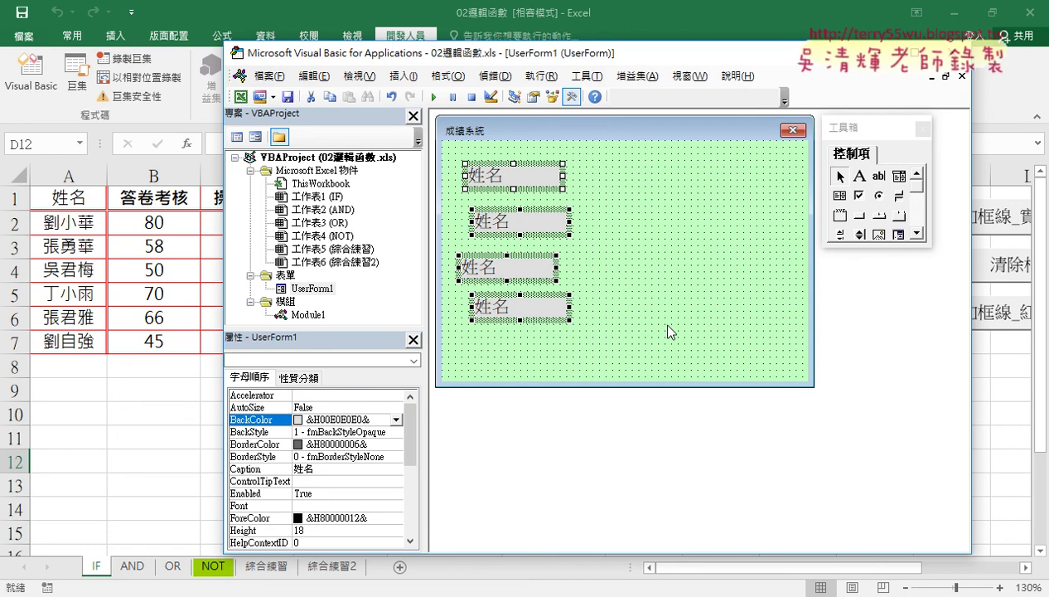
{"action": "left_click", "coordinate": [448, 75]}
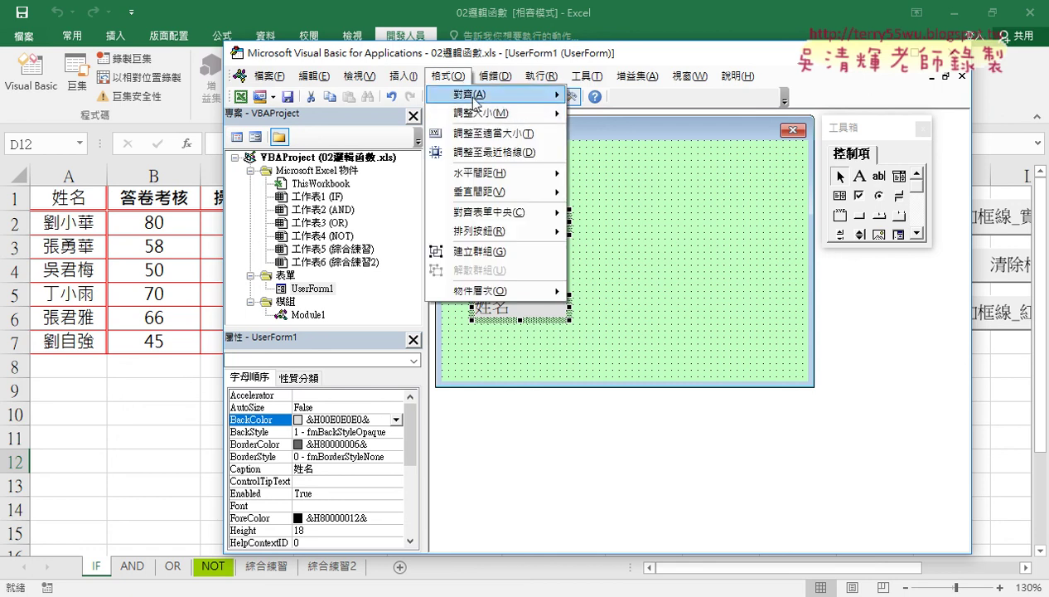
{"action": "left_click", "coordinate": [617, 97]}
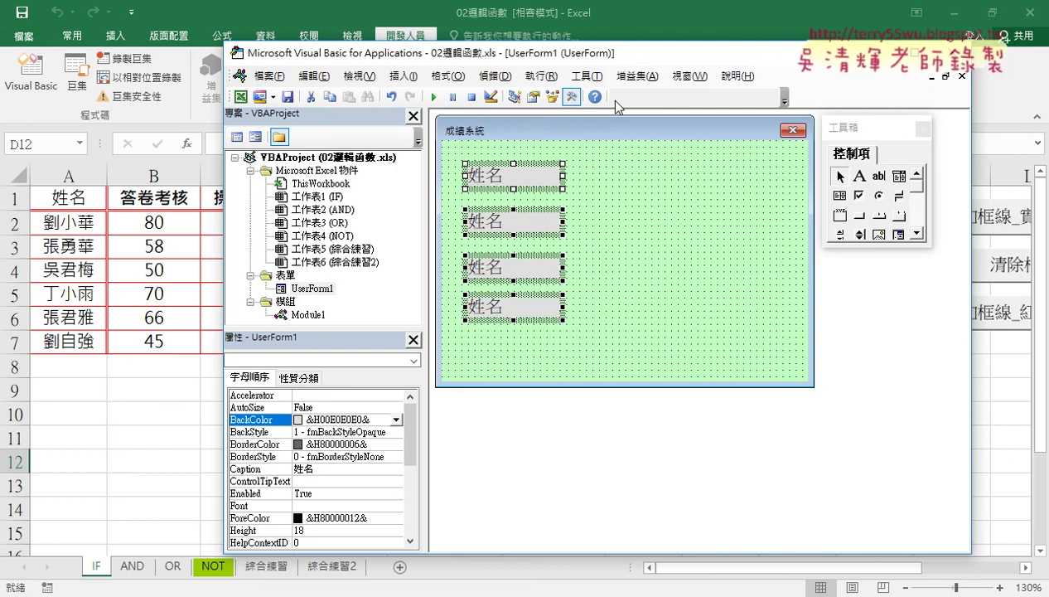
Step: Make the vertical spacing of the four labels equal, then select Label2
{"action": "left_click", "coordinate": [446, 76]}
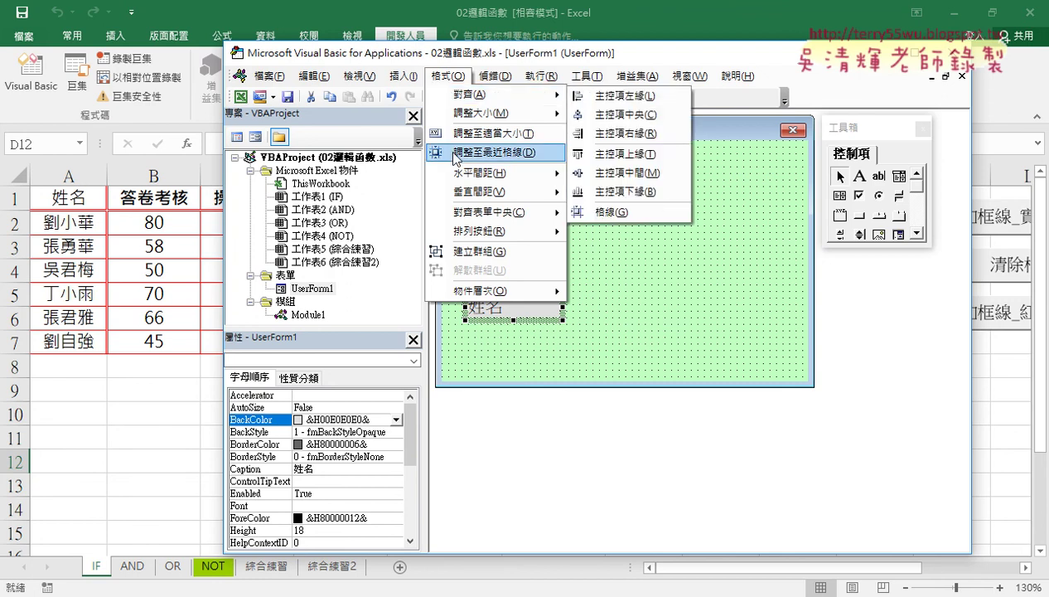
{"action": "mouse_move", "coordinate": [495, 191]}
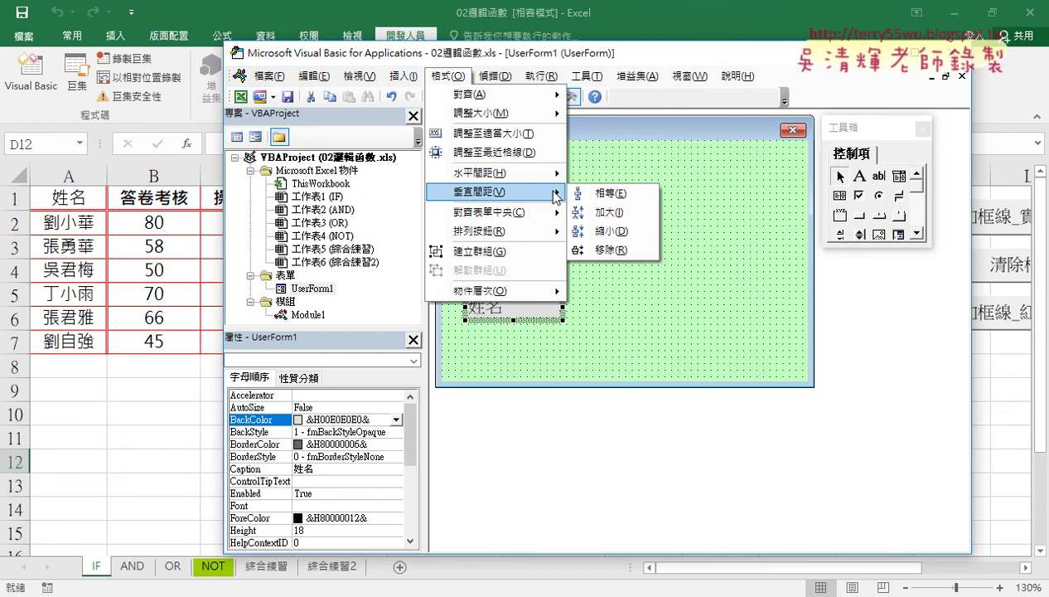
{"action": "left_click", "coordinate": [620, 193]}
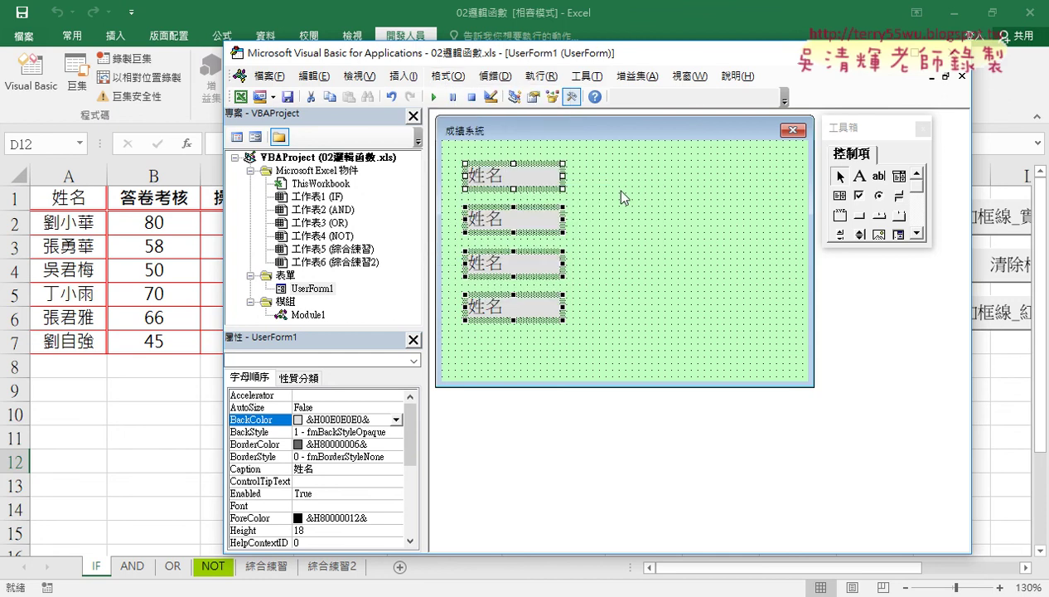
{"action": "left_click", "coordinate": [664, 250]}
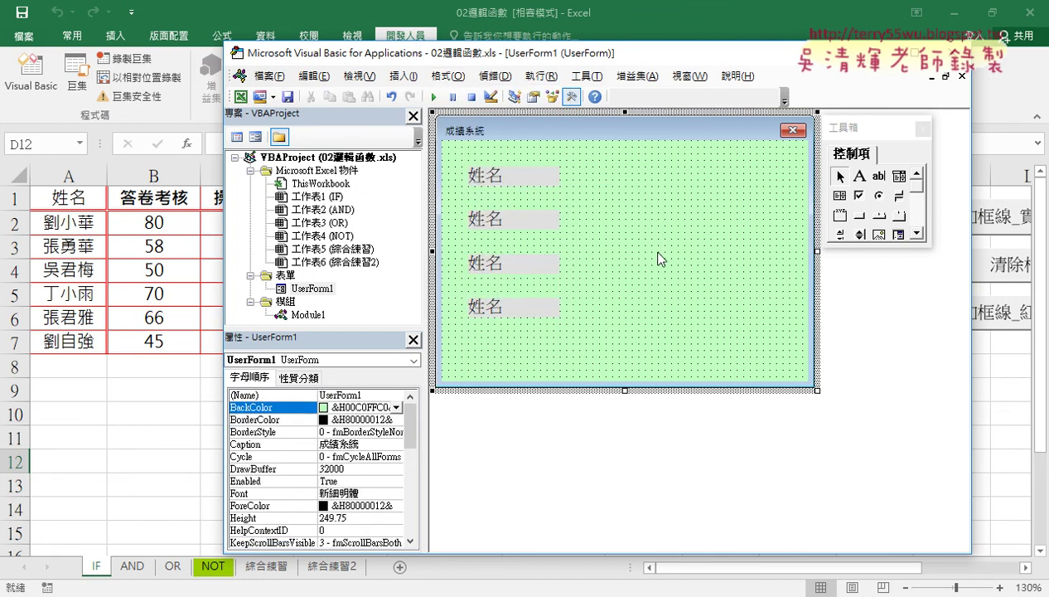
{"action": "left_click", "coordinate": [500, 222]}
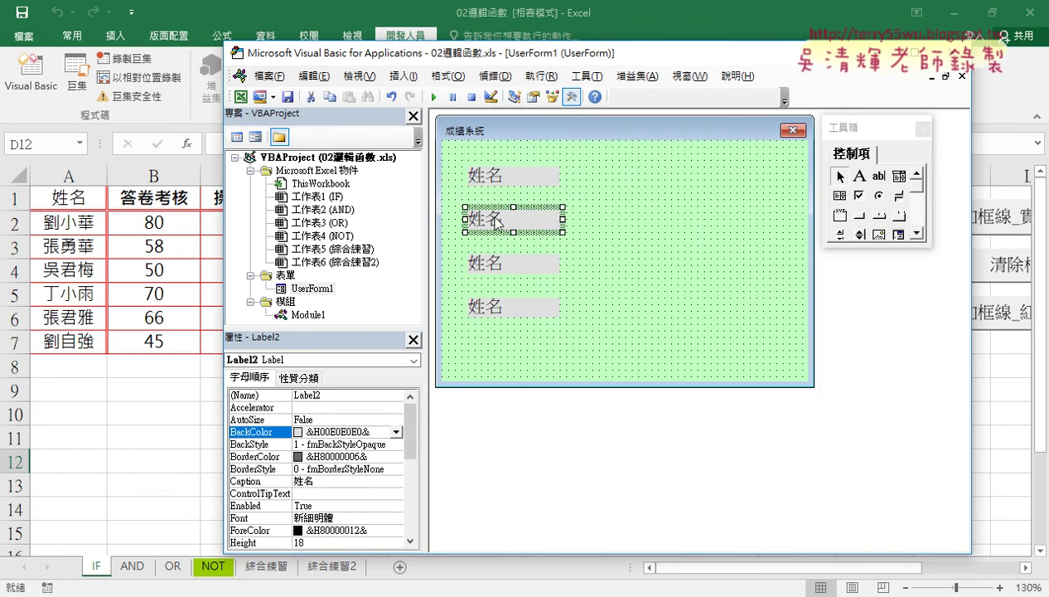
Step: Copy 答卷考核 from cell B1 and paste it as Label2's caption
{"action": "left_click", "coordinate": [175, 201]}
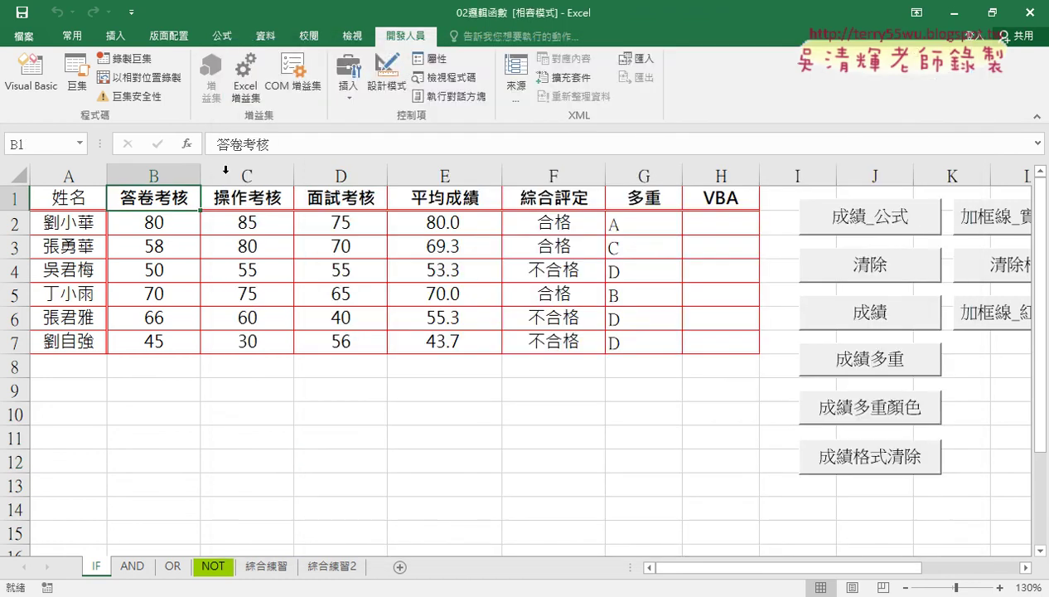
{"action": "left_click_drag", "start_coordinate": [267, 144], "coordinate": [217, 144]}
{"action": "key", "text": "ctrl+c"}
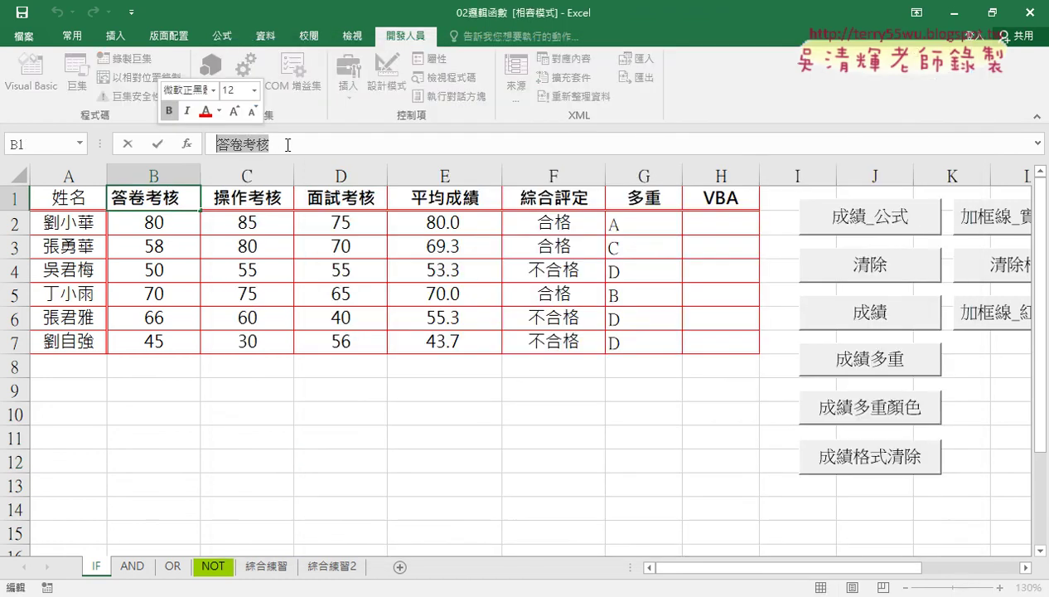
{"action": "left_click", "coordinate": [127, 144]}
{"action": "left_click", "coordinate": [32, 74]}
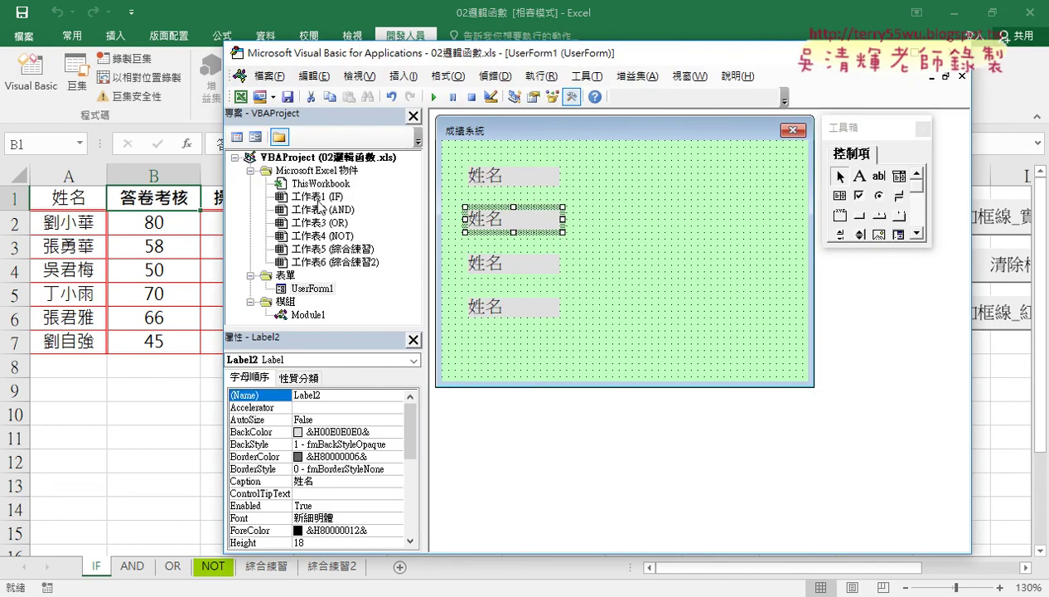
{"action": "left_click", "coordinate": [286, 481]}
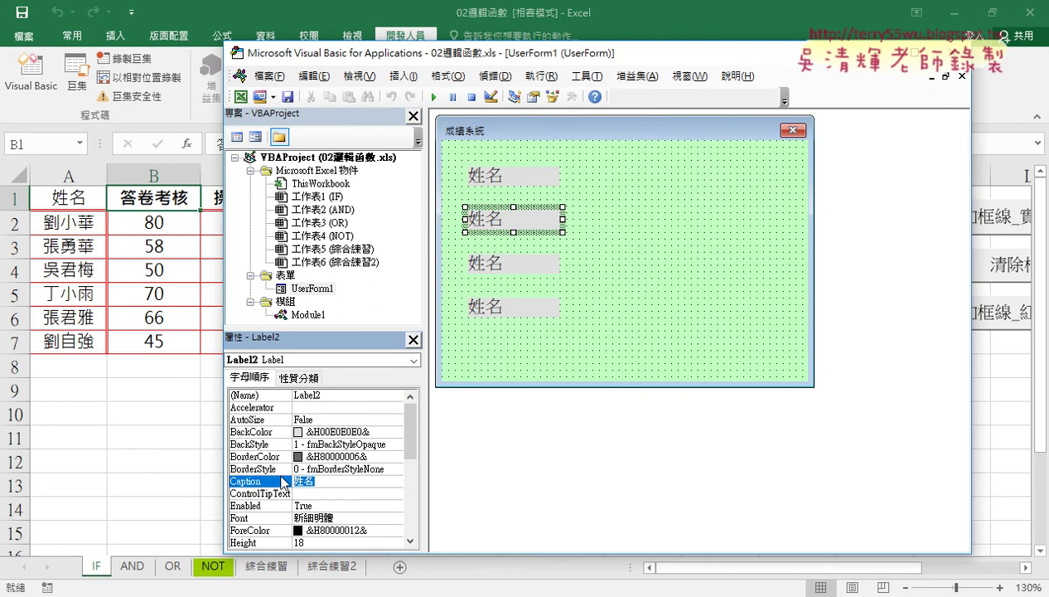
{"action": "key", "text": "ctrl+v"}
{"action": "key", "text": "Return"}
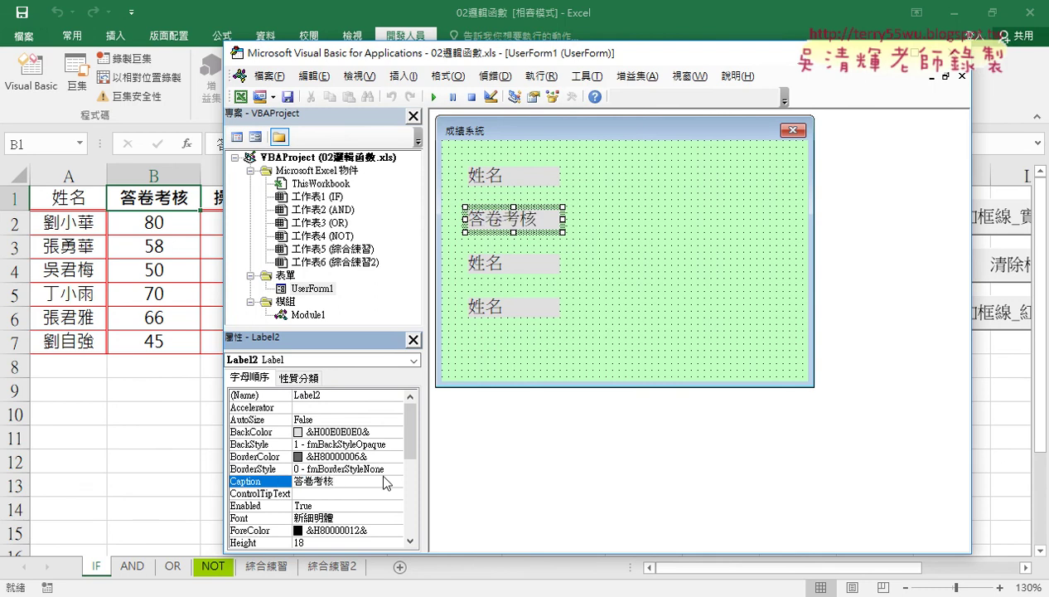
{"action": "left_click", "coordinate": [643, 270]}
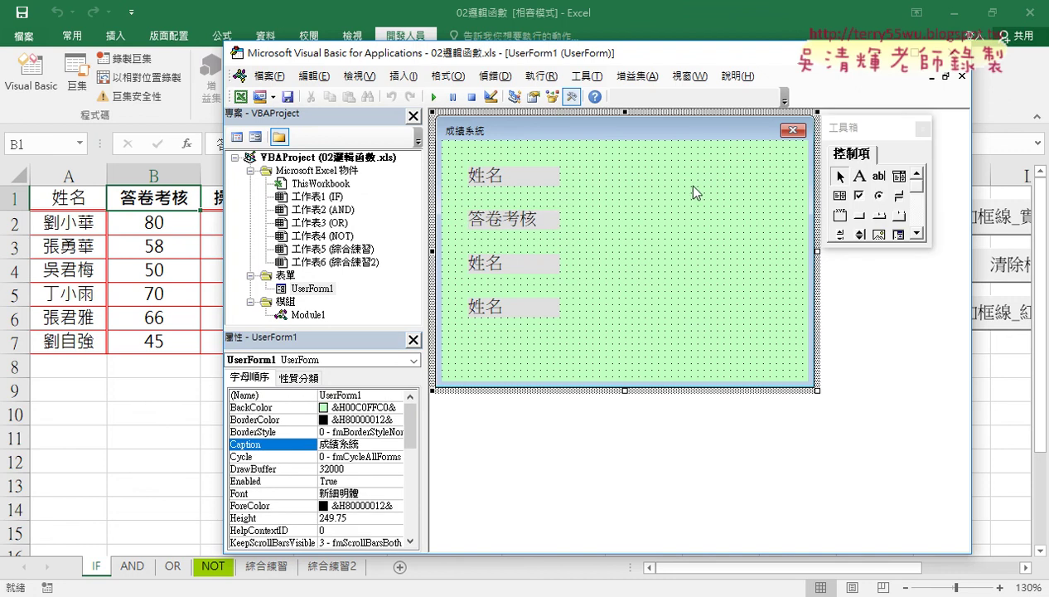
Step: Draw a text box beside the first 姓名 label and preview the form
{"action": "left_click", "coordinate": [879, 176]}
{"action": "left_click_drag", "start_coordinate": [580, 168], "coordinate": [714, 194]}
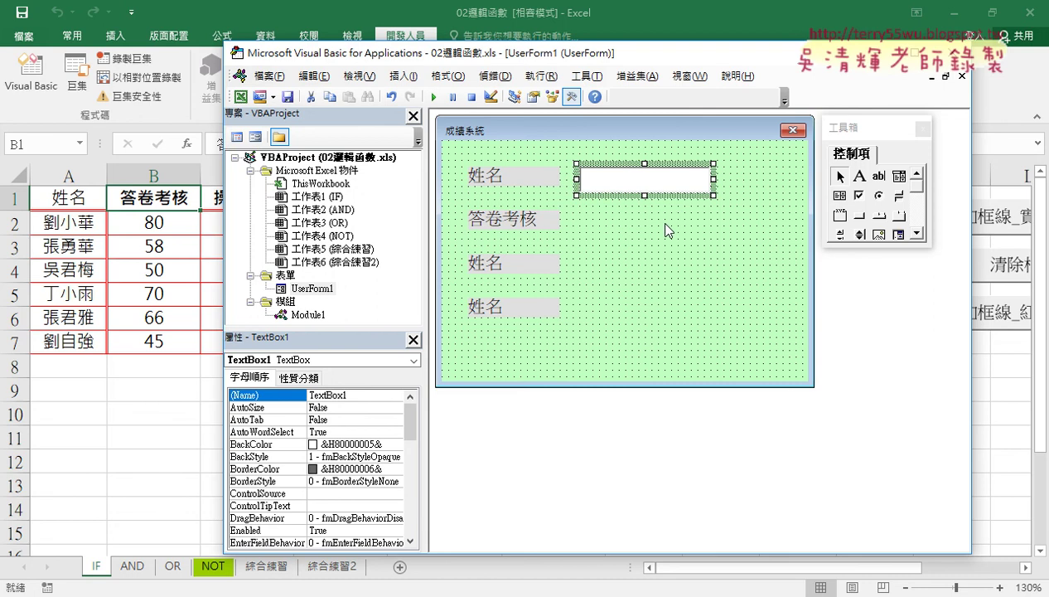
{"action": "left_click", "coordinate": [433, 97]}
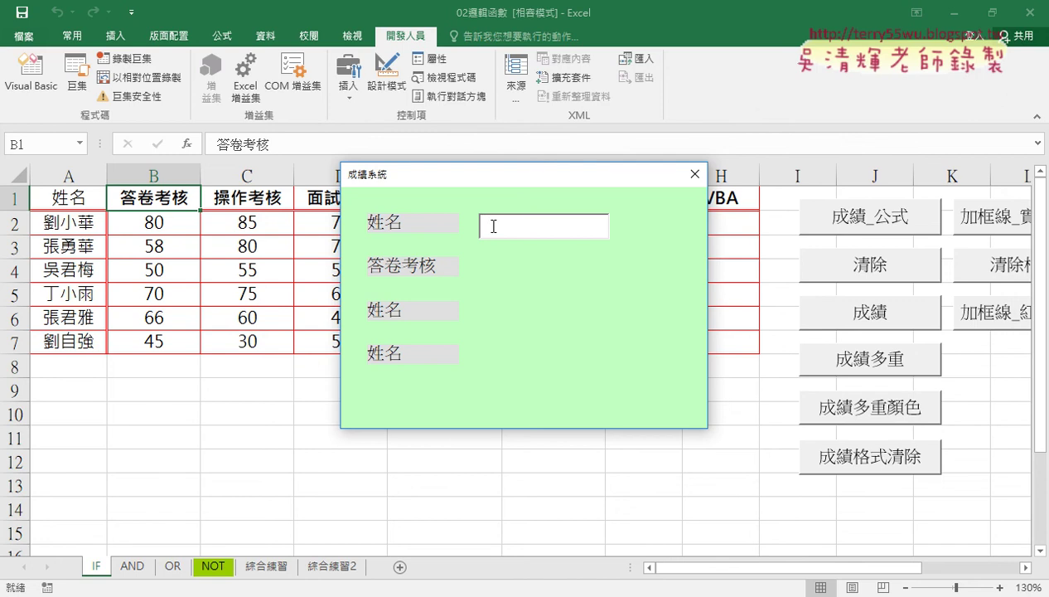
{"action": "left_click", "coordinate": [695, 174]}
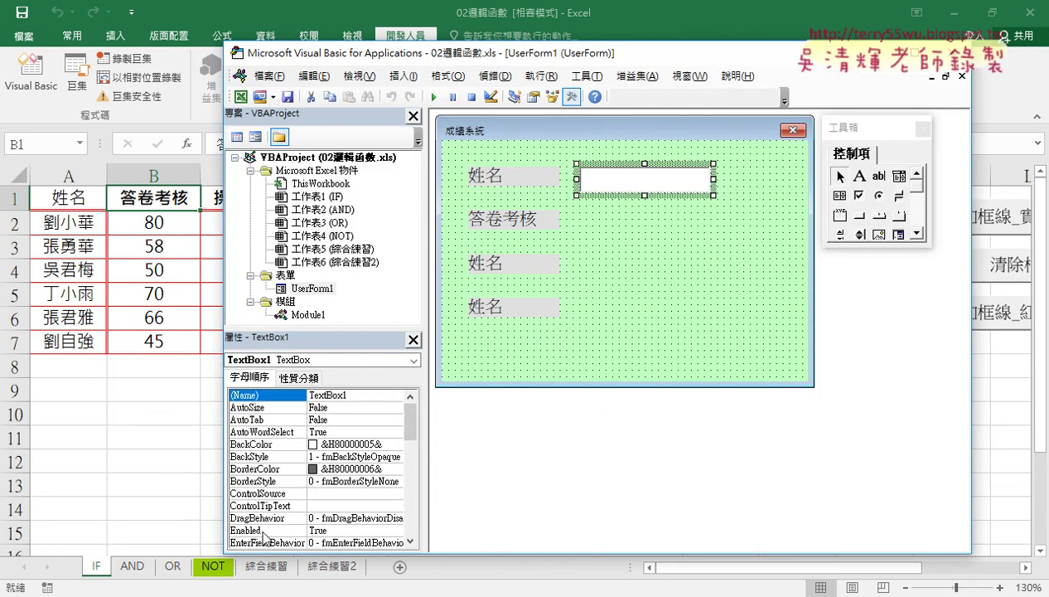
Step: Set the text box's font size to 16
{"action": "left_click_drag", "start_coordinate": [411, 420], "coordinate": [410, 427]}
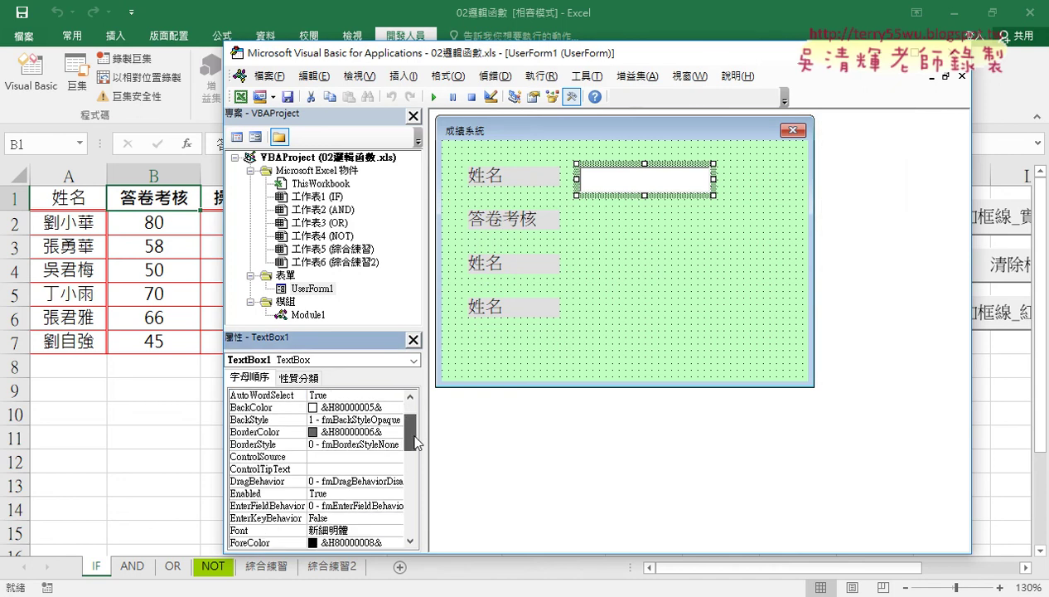
{"action": "left_click", "coordinate": [255, 531]}
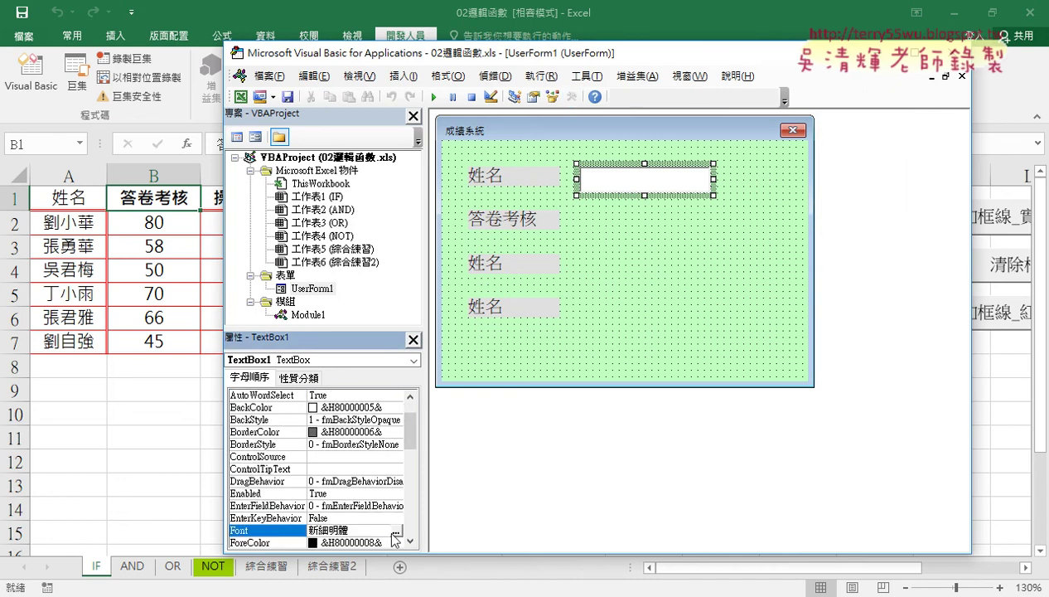
{"action": "left_click", "coordinate": [397, 535]}
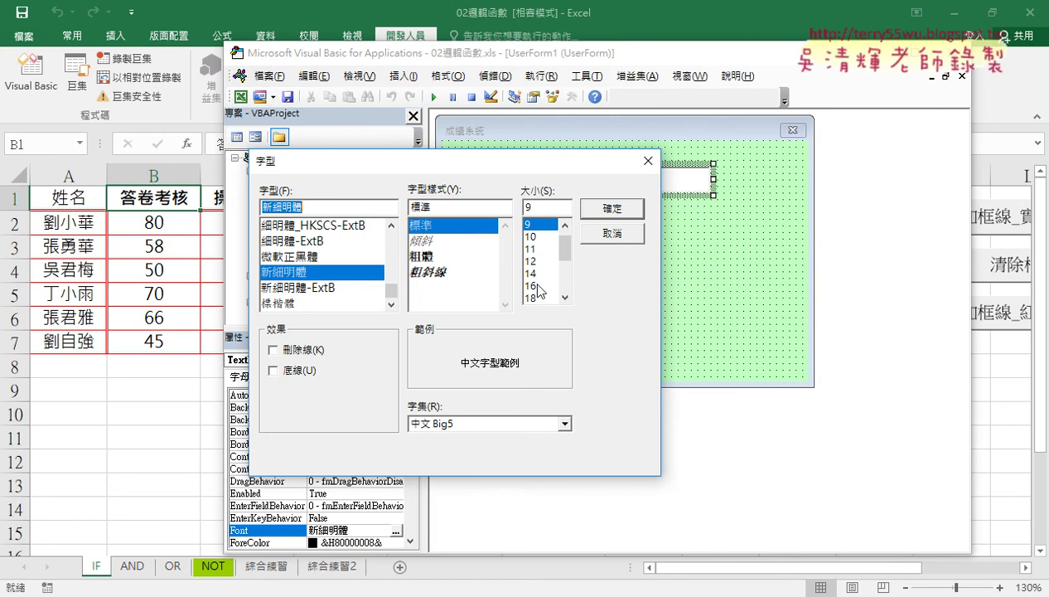
{"action": "left_click", "coordinate": [530, 285]}
{"action": "left_click", "coordinate": [608, 211]}
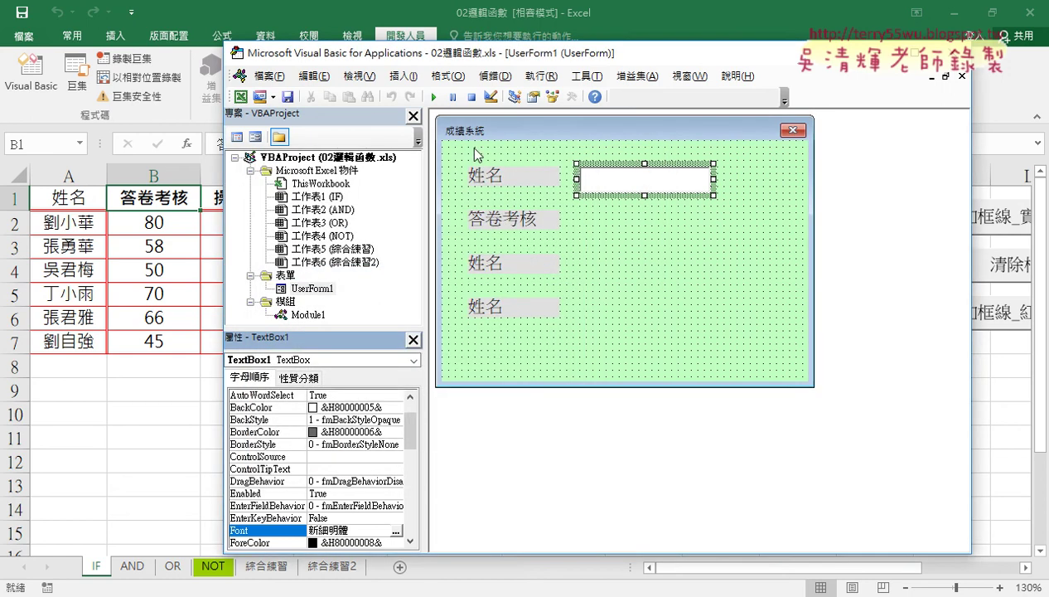
Step: Test-run the form, typing 'AA' into the text box
{"action": "left_click", "coordinate": [433, 97]}
{"action": "left_click", "coordinate": [663, 190]}
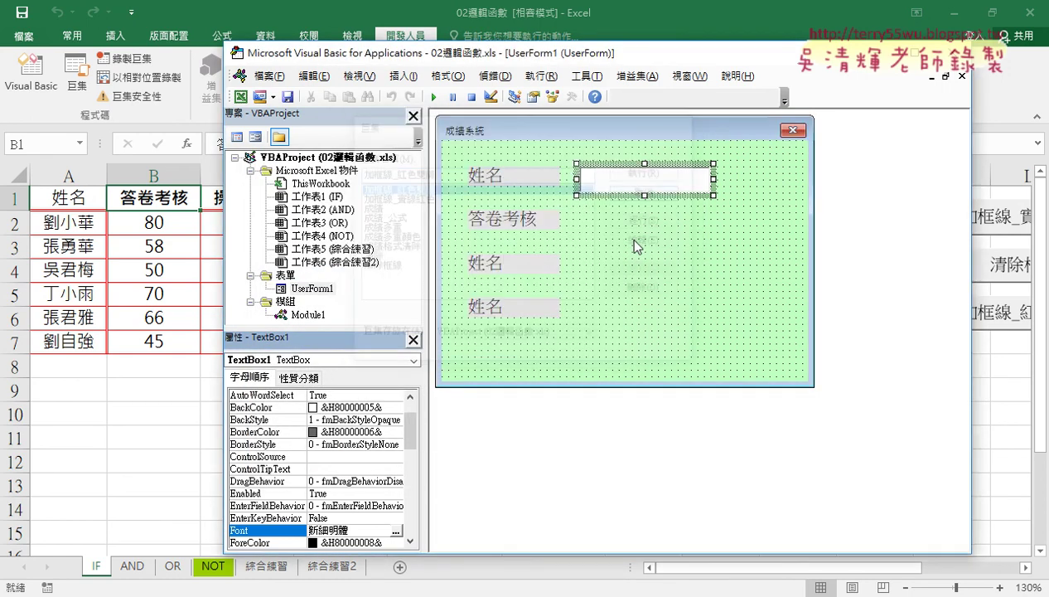
{"action": "left_click", "coordinate": [434, 97]}
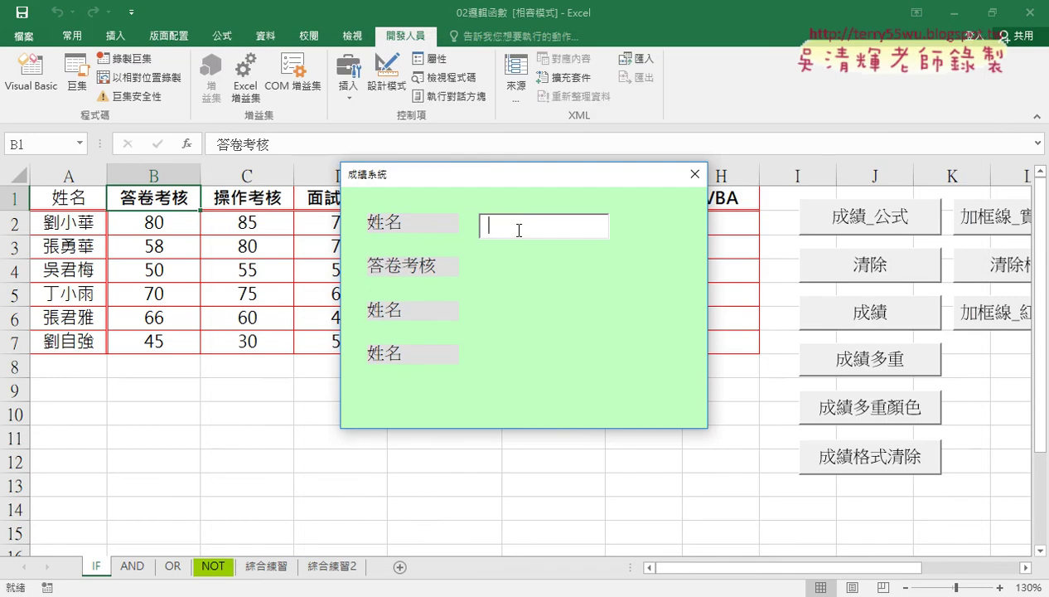
{"action": "type", "text": "AA"}
{"action": "left_click", "coordinate": [695, 173]}
{"action": "left_click", "coordinate": [620, 179]}
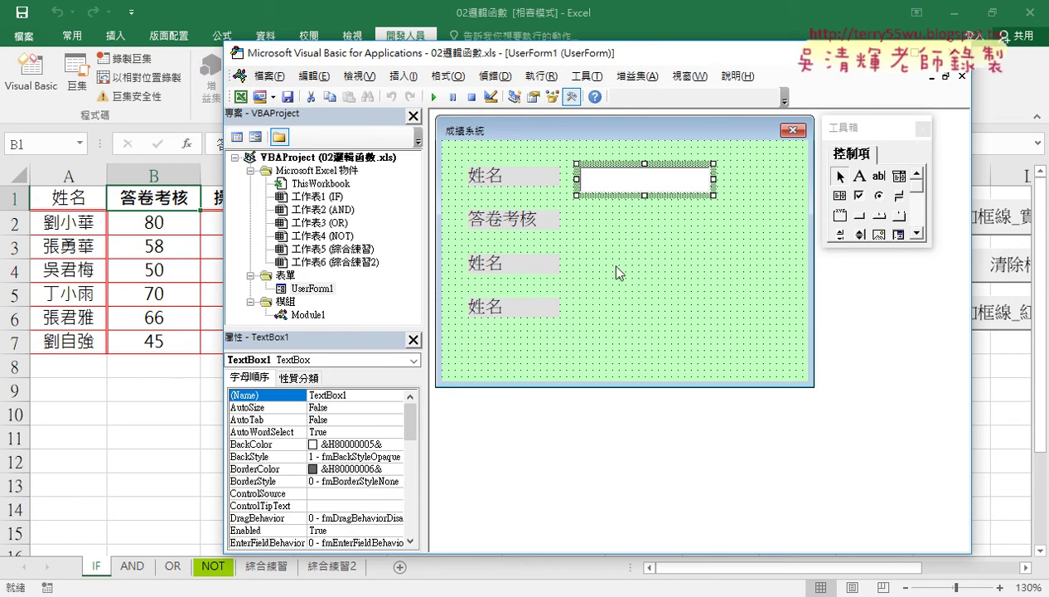
Step: Ctrl-drag copies of TextBox1 beside the 答卷考核 and two lower 姓名 labels
{"action": "left_click_drag", "start_coordinate": [646, 184], "coordinate": [652, 229]}
{"action": "left_click_drag", "start_coordinate": [652, 230], "coordinate": [651, 316]}
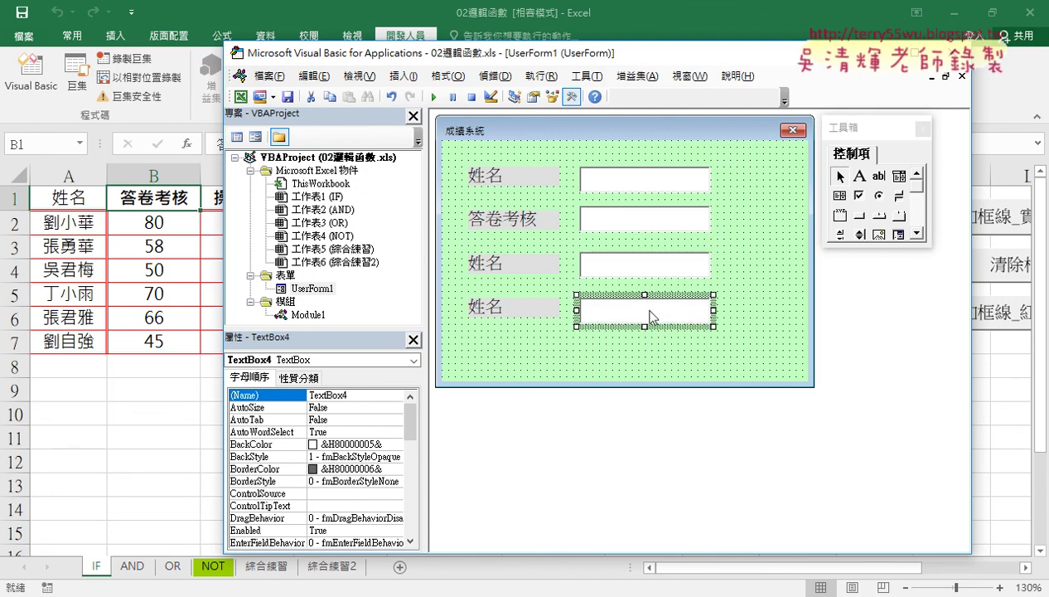
{"action": "left_click", "coordinate": [781, 309]}
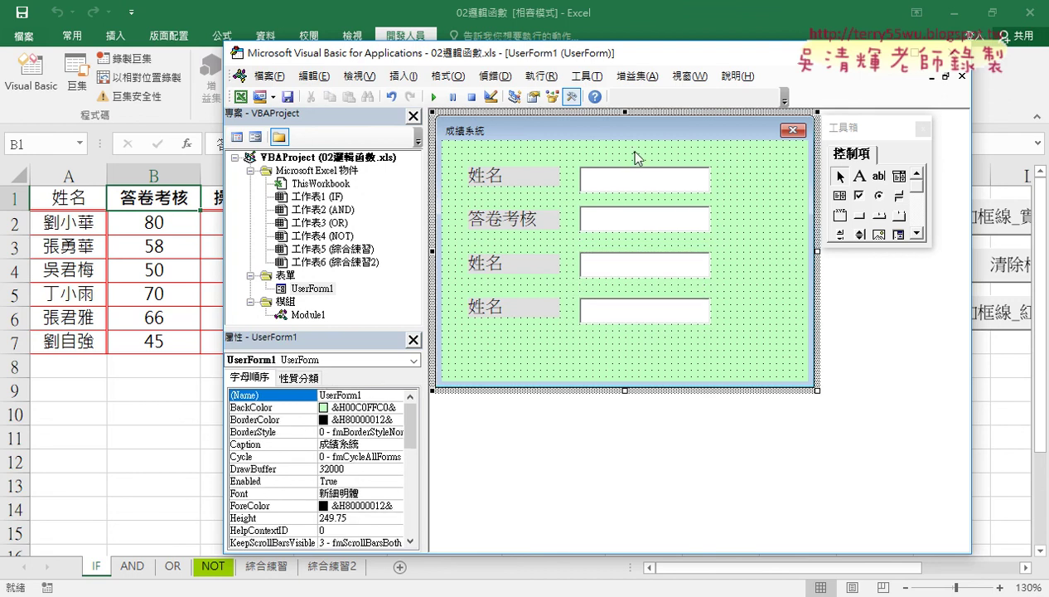
Step: Select the four text boxes, align them on Lefts and make their vertical spacing equal
{"action": "left_click_drag", "start_coordinate": [636, 157], "coordinate": [632, 315]}
{"action": "left_click", "coordinate": [446, 75]}
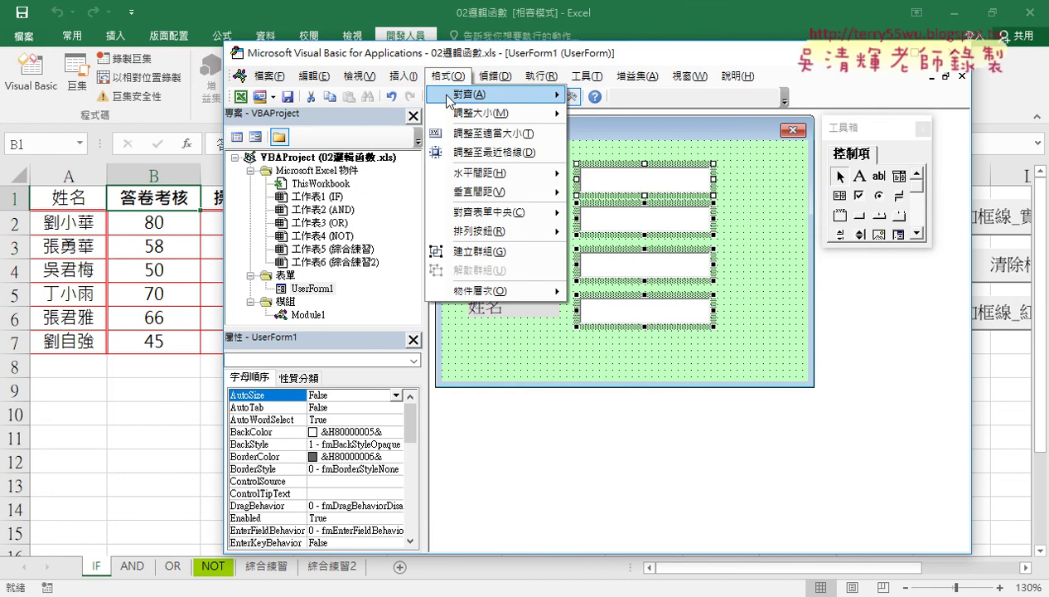
{"action": "mouse_move", "coordinate": [481, 94]}
{"action": "left_click", "coordinate": [584, 97]}
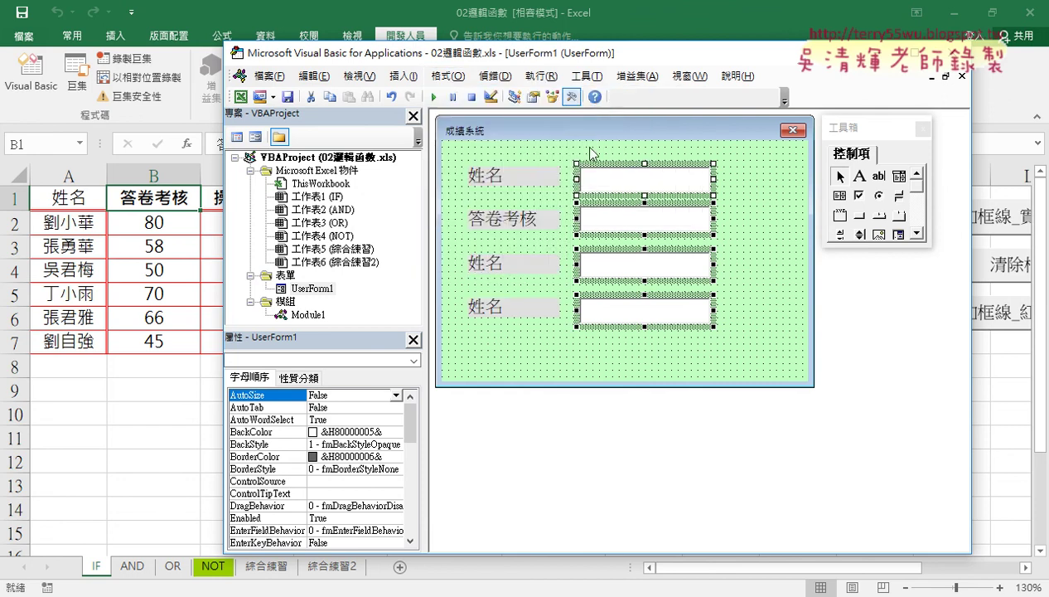
{"action": "left_click", "coordinate": [447, 76]}
{"action": "mouse_move", "coordinate": [491, 192]}
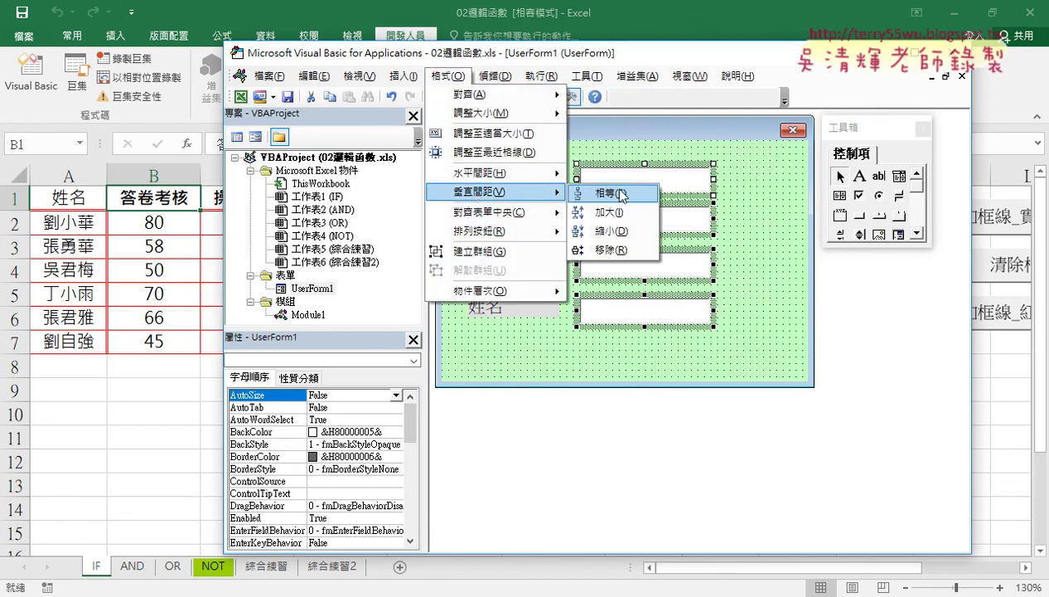
{"action": "left_click", "coordinate": [622, 194]}
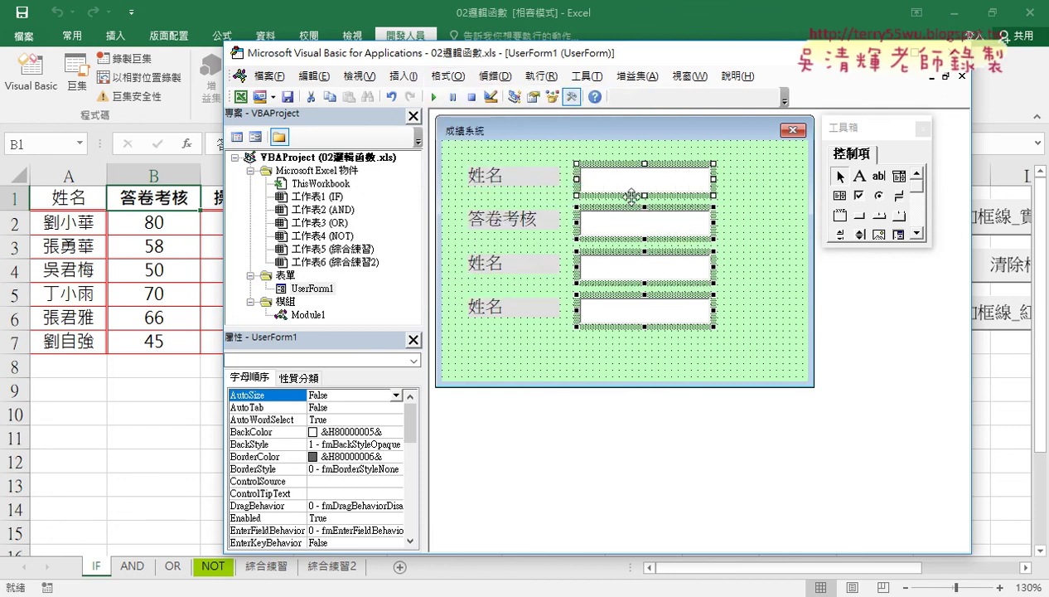
{"action": "left_click", "coordinate": [764, 246]}
{"action": "mouse_move", "coordinate": [824, 246]}
{"action": "left_mouse_down"}
{"action": "mouse_move", "coordinate": [855, 255]}
{"action": "mouse_move", "coordinate": [827, 252]}
{"action": "left_mouse_up"}
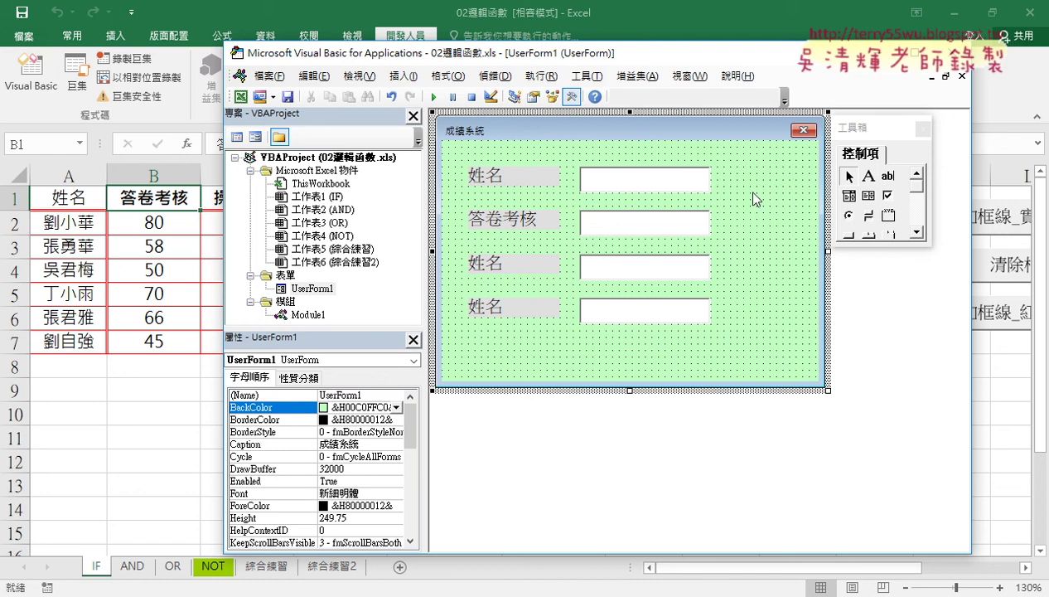
Step: Draw a command button at the top right of the form
{"action": "left_click_drag", "start_coordinate": [931, 222], "coordinate": [949, 223]}
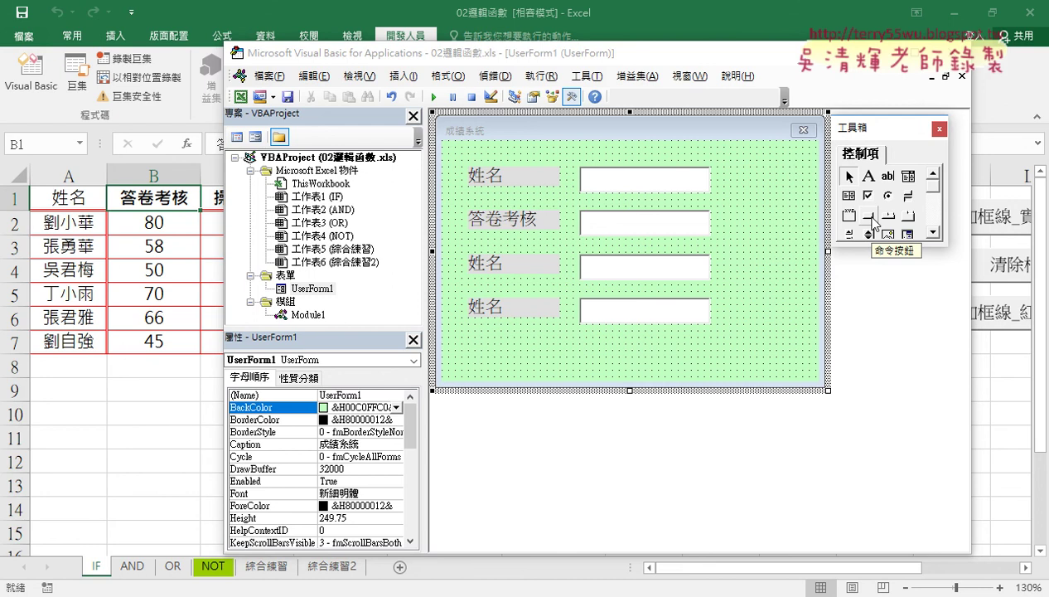
{"action": "left_click", "coordinate": [873, 222]}
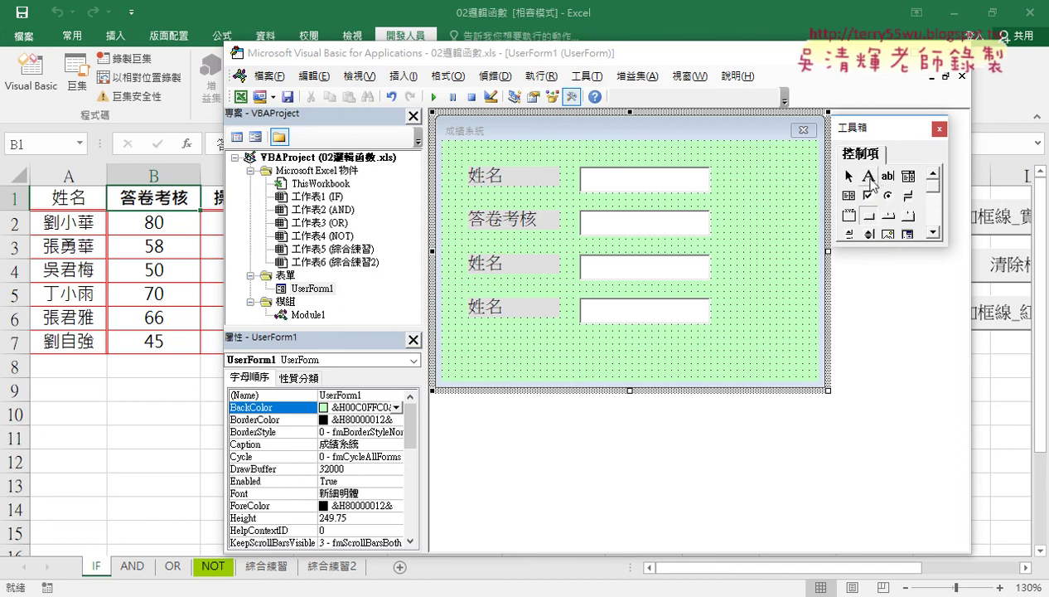
{"action": "left_click", "coordinate": [868, 216]}
{"action": "left_click_drag", "start_coordinate": [731, 167], "coordinate": [798, 194]}
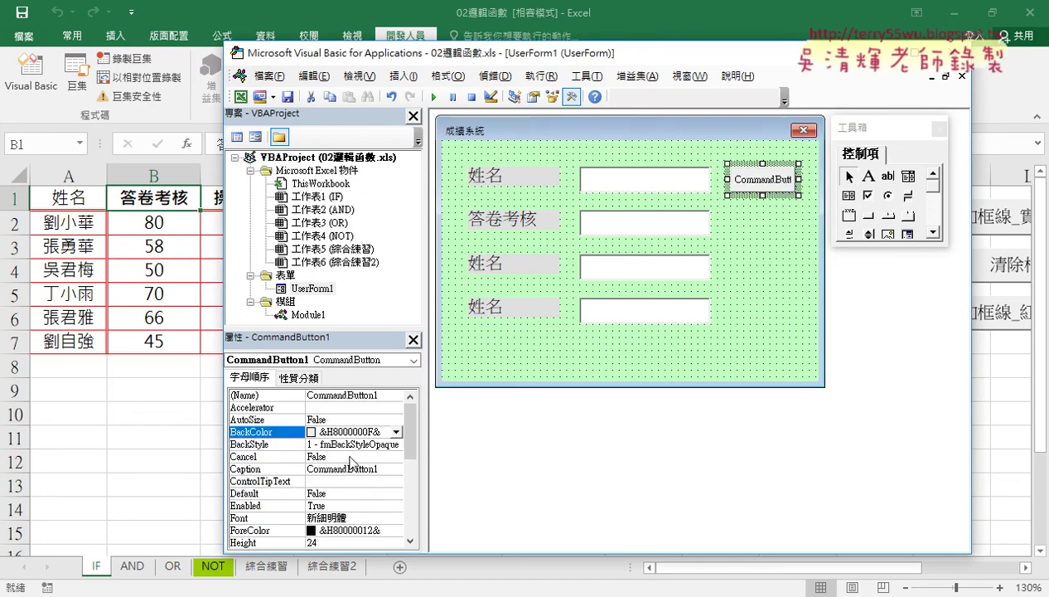
Step: Change the button's caption from CommandButton1 to 新增
{"action": "left_click", "coordinate": [266, 469]}
{"action": "left_click_drag", "start_coordinate": [383, 467], "coordinate": [278, 471]}
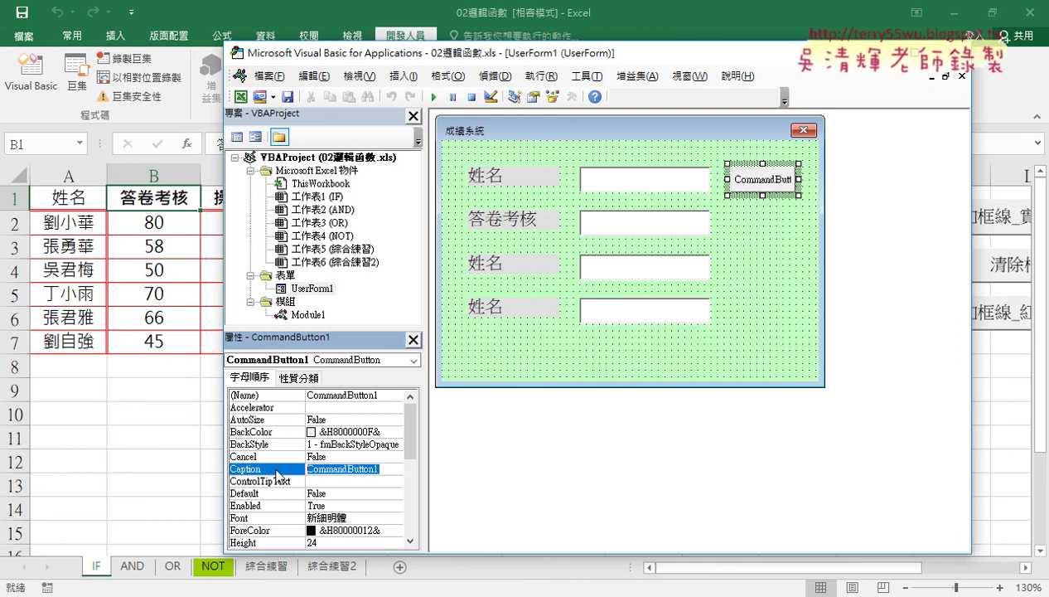
{"action": "type", "text": "新"}
{"action": "type", "text": "增"}
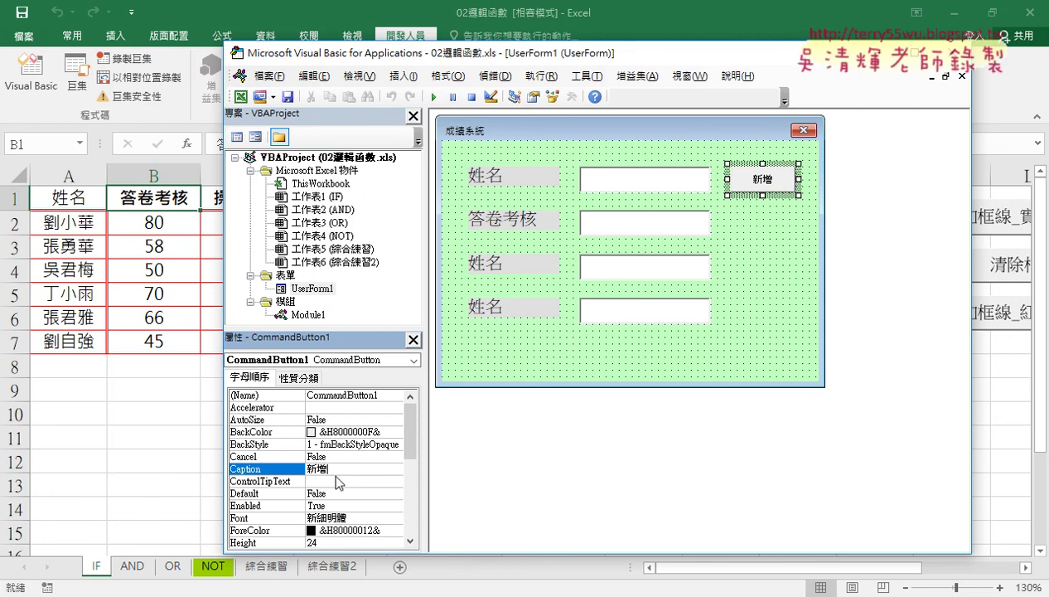
{"action": "left_click", "coordinate": [277, 518]}
Step: Set the button caption's font size to 16
{"action": "left_click", "coordinate": [400, 518]}
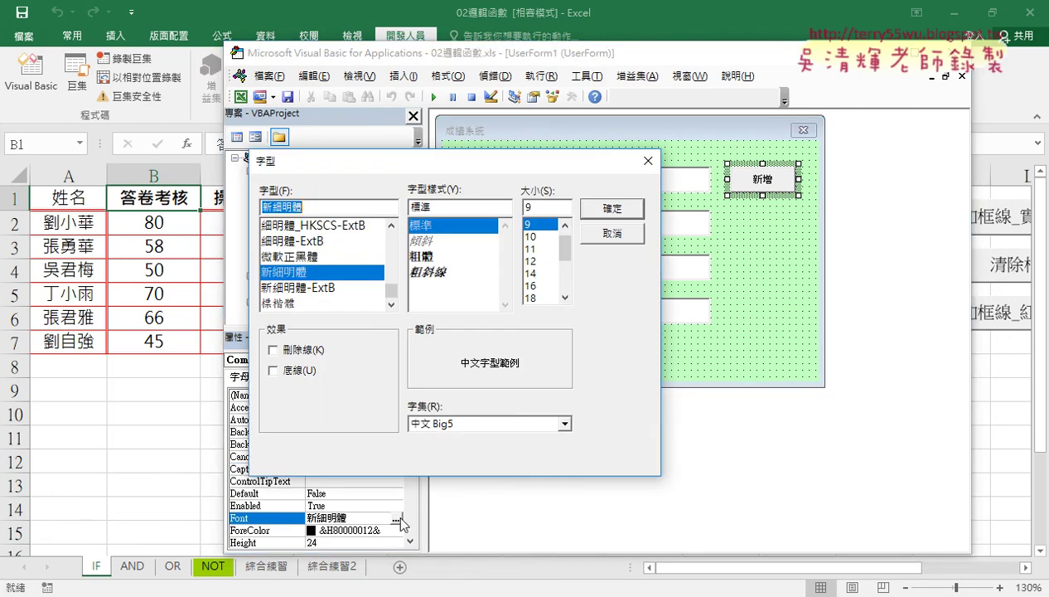
{"action": "left_click", "coordinate": [530, 286]}
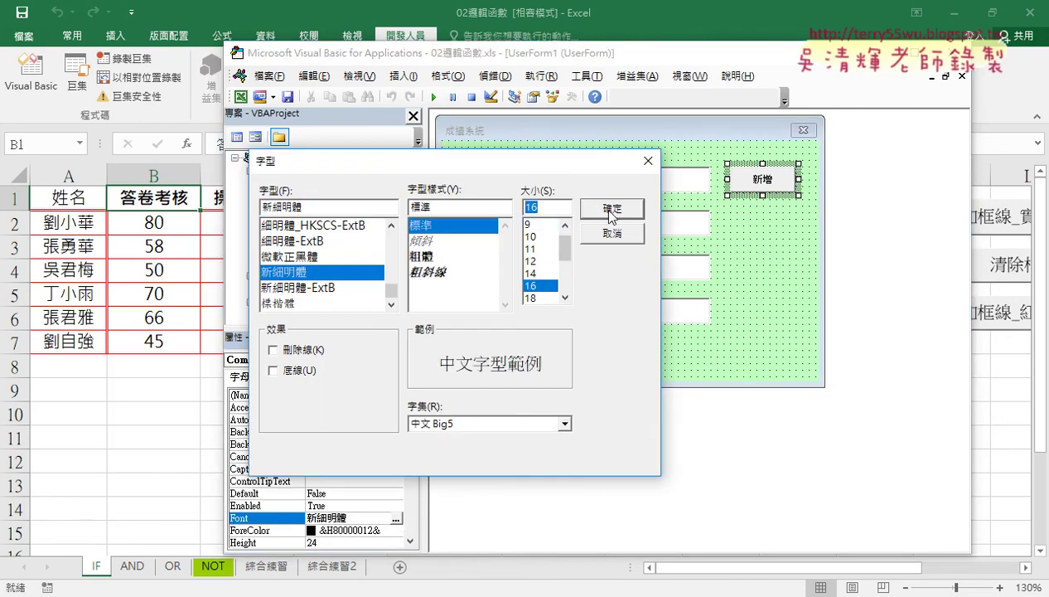
{"action": "left_click", "coordinate": [603, 212]}
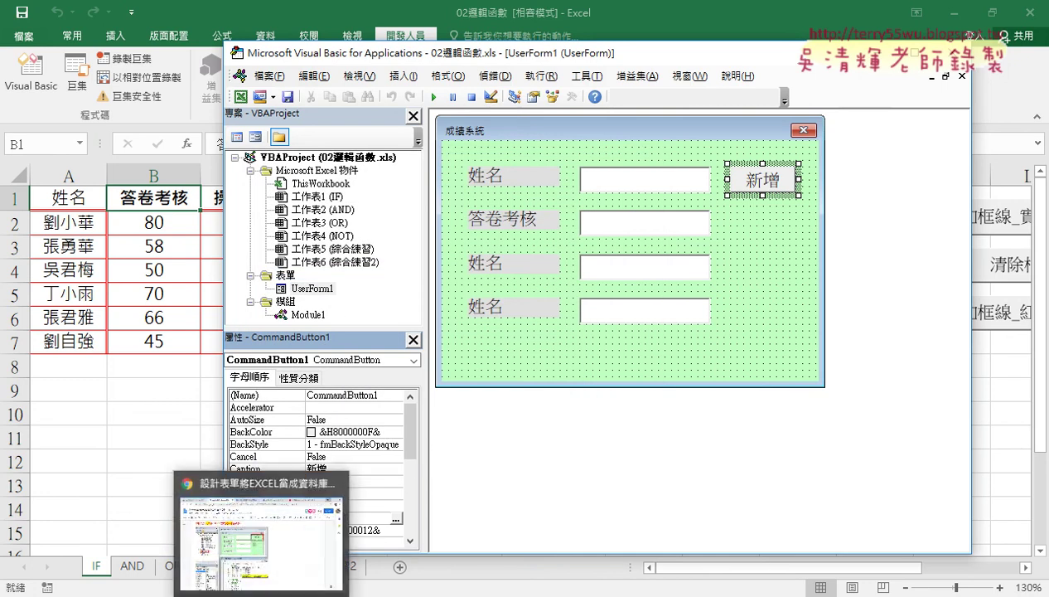
{"action": "left_click", "coordinate": [260, 561]}
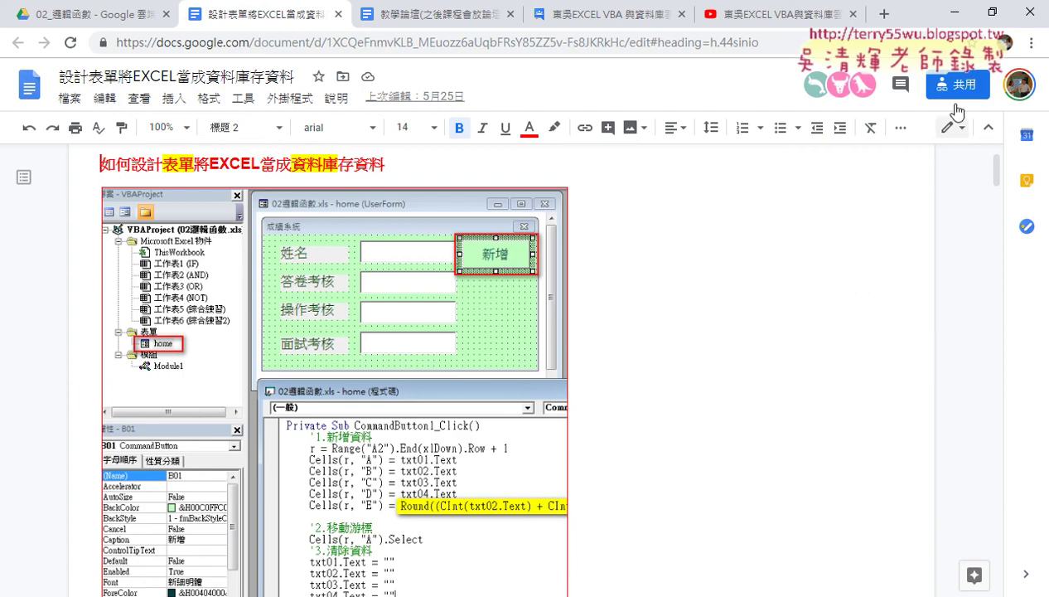
{"action": "left_click", "coordinate": [953, 12]}
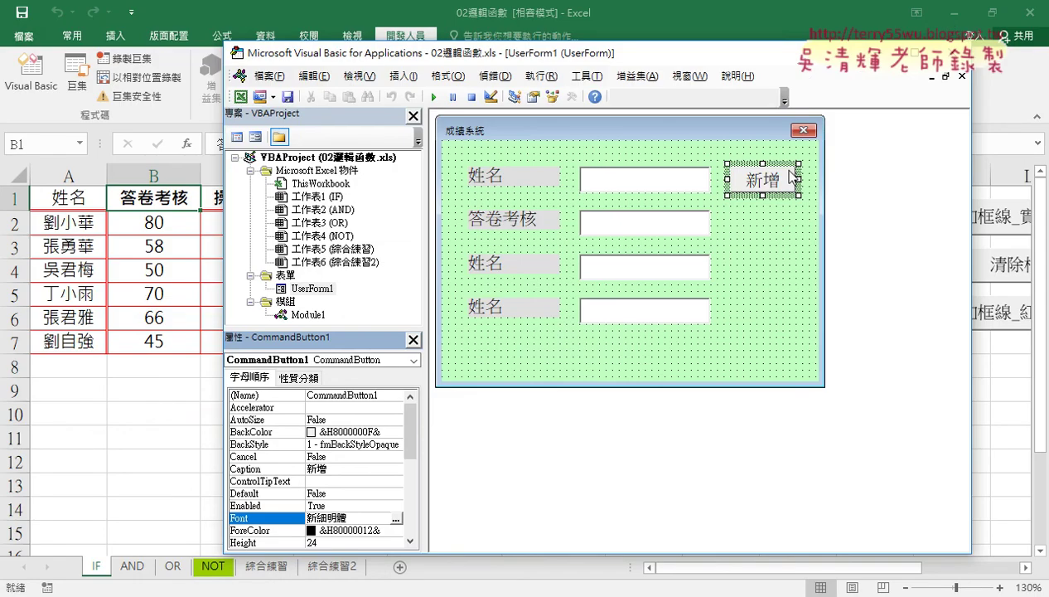
Step: Give the 新增 button a light yellow background (&H00C0FFFF&)
{"action": "left_click", "coordinate": [256, 432]}
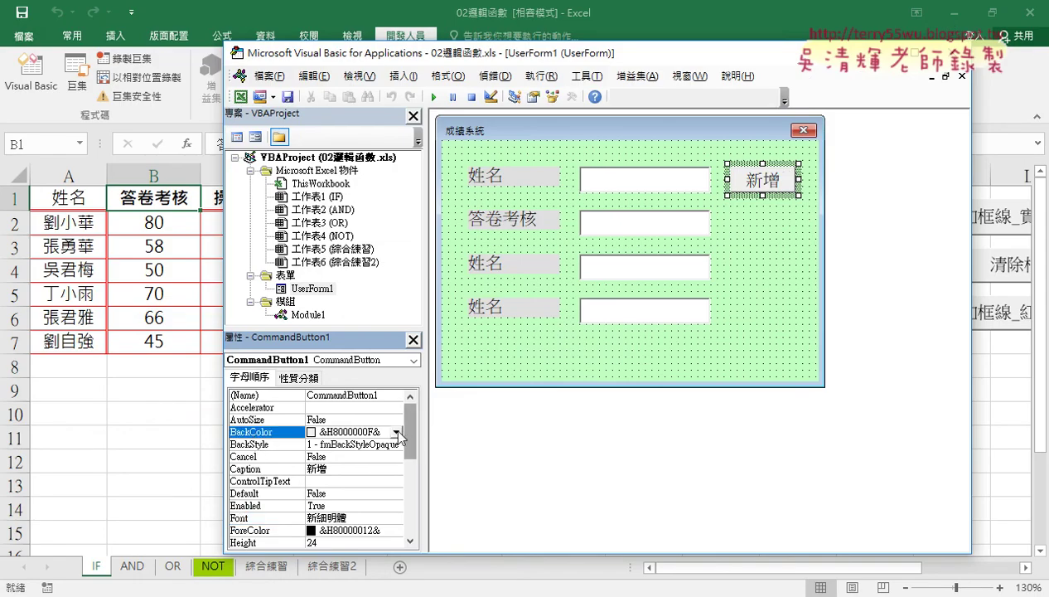
{"action": "left_click", "coordinate": [397, 432]}
{"action": "left_click", "coordinate": [285, 448]}
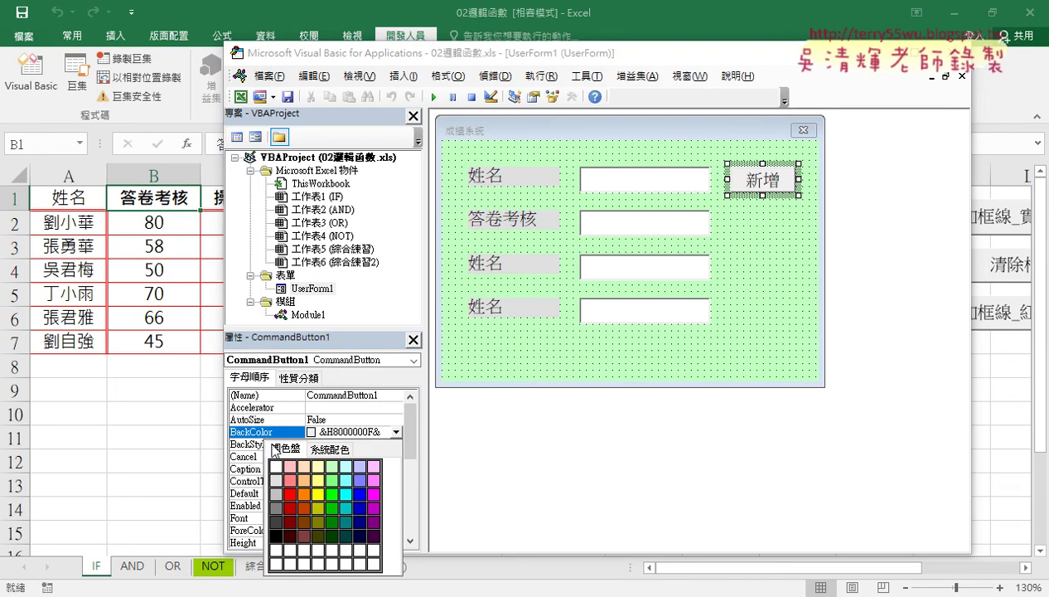
{"action": "left_click", "coordinate": [318, 480]}
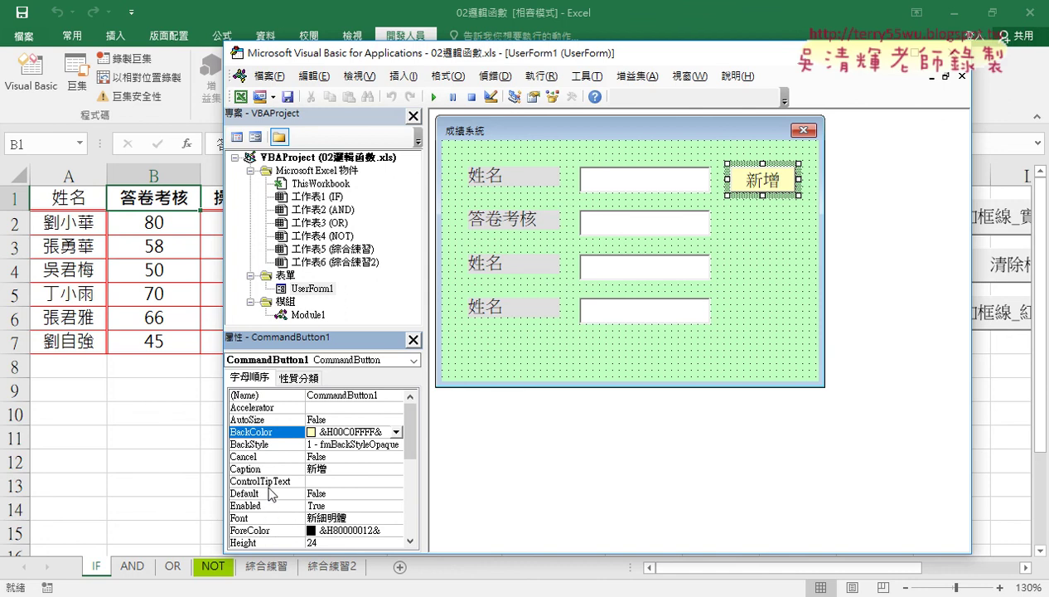
Step: Reduce the 新增 button's caption font size to 14 point
{"action": "left_click", "coordinate": [265, 517]}
{"action": "left_click", "coordinate": [395, 518]}
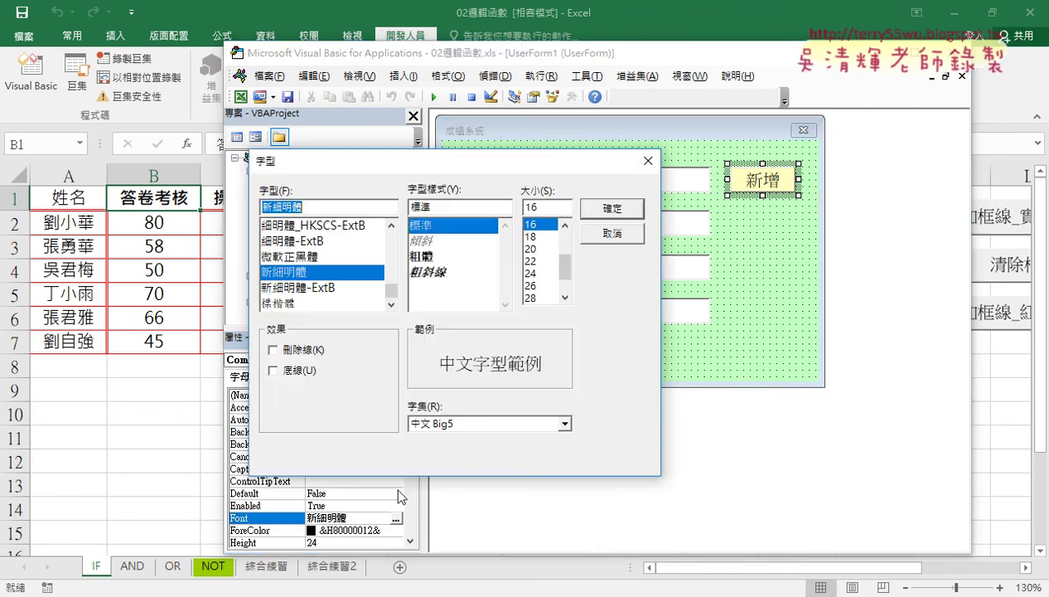
{"action": "left_click", "coordinate": [565, 225]}
{"action": "left_click", "coordinate": [564, 224]}
{"action": "left_click", "coordinate": [535, 237]}
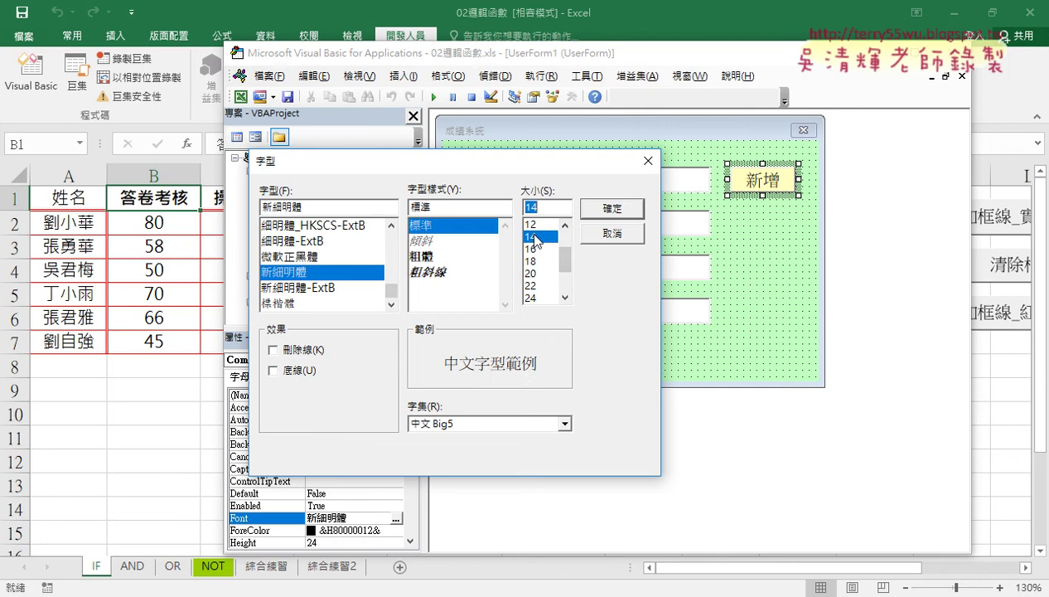
{"action": "left_click", "coordinate": [612, 208]}
{"action": "left_click", "coordinate": [764, 276]}
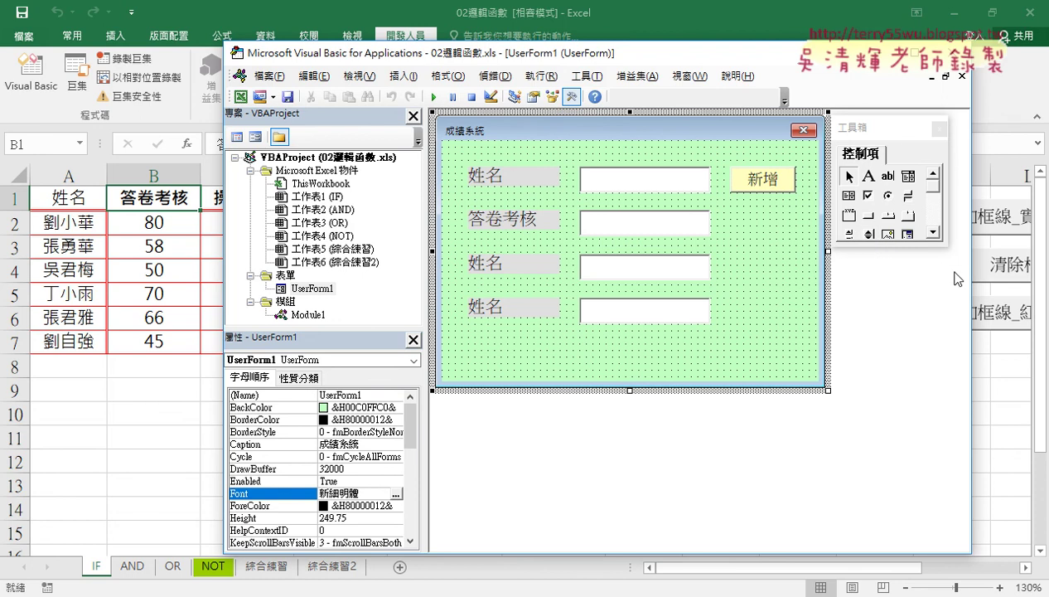
Step: Widen the VBA editor, move the Toolbox aside and make the form shorter
{"action": "left_click_drag", "start_coordinate": [971, 269], "coordinate": [1012, 268]}
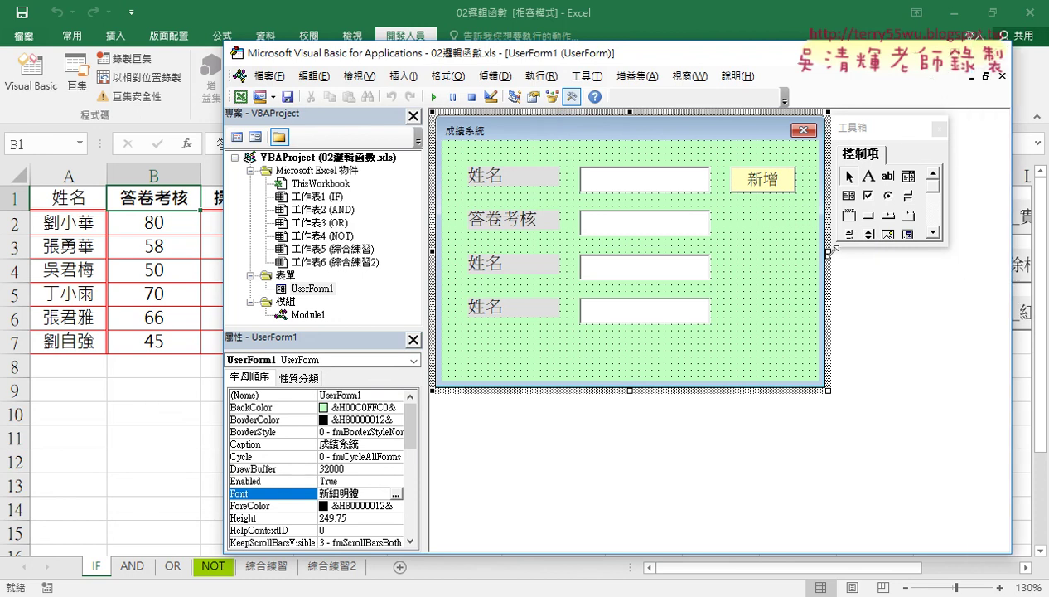
{"action": "left_click_drag", "start_coordinate": [882, 130], "coordinate": [924, 133]}
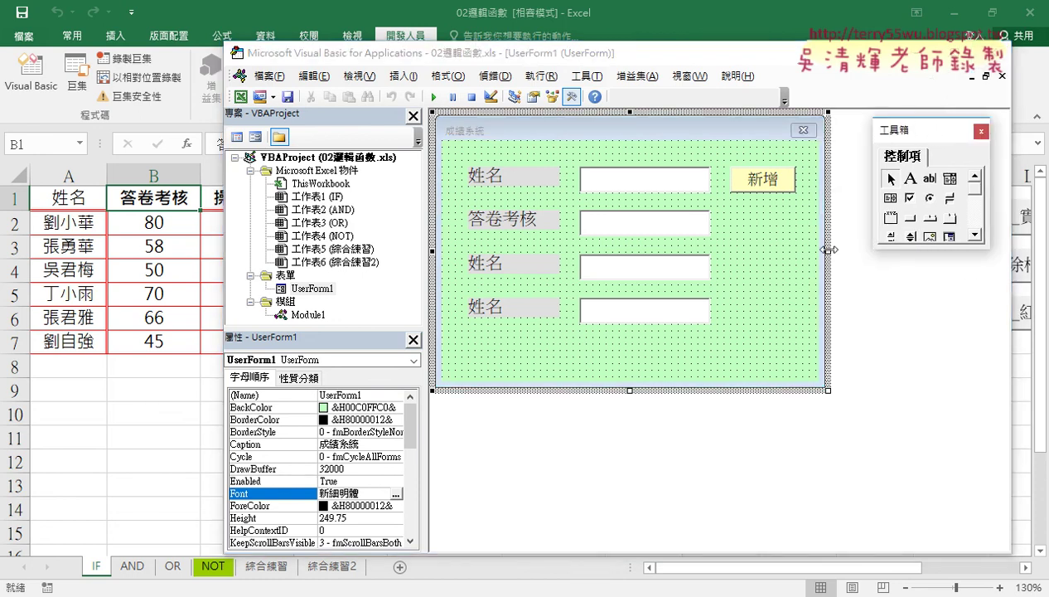
{"action": "left_click_drag", "start_coordinate": [828, 249], "coordinate": [836, 252]}
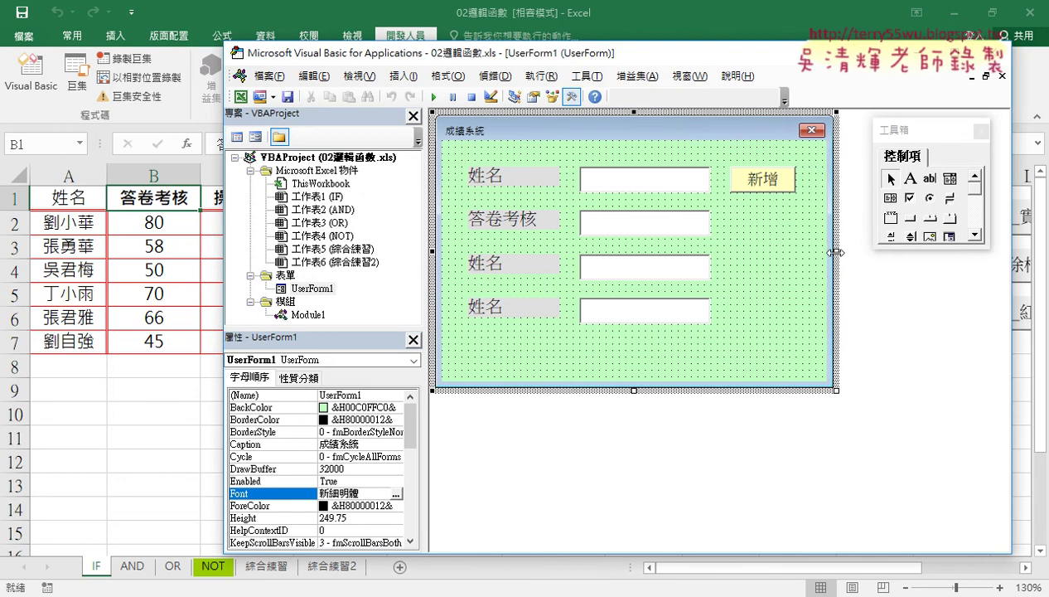
{"action": "left_click_drag", "start_coordinate": [633, 391], "coordinate": [633, 354]}
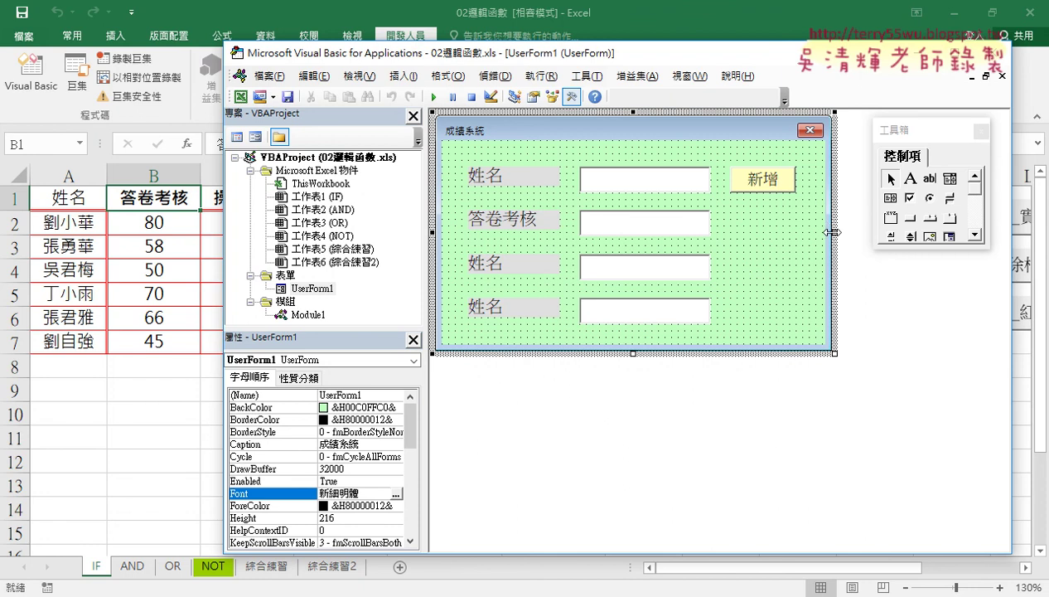
{"action": "left_click_drag", "start_coordinate": [835, 232], "coordinate": [823, 233]}
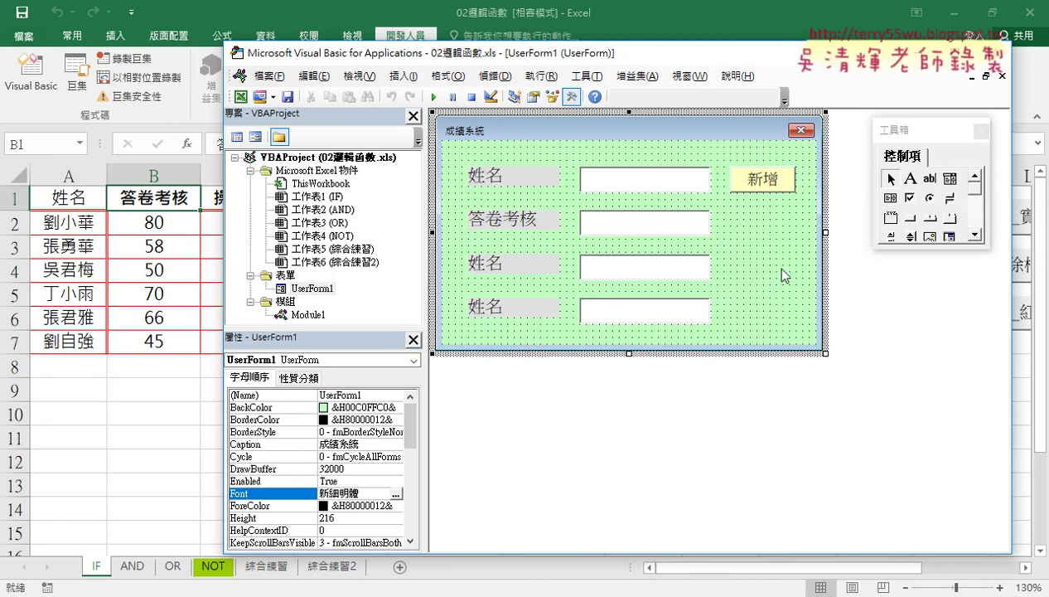
Step: Move all controls up and left, then shrink the form around them
{"action": "left_click_drag", "start_coordinate": [457, 162], "coordinate": [808, 344]}
{"action": "left_click_drag", "start_coordinate": [636, 189], "coordinate": [629, 181]}
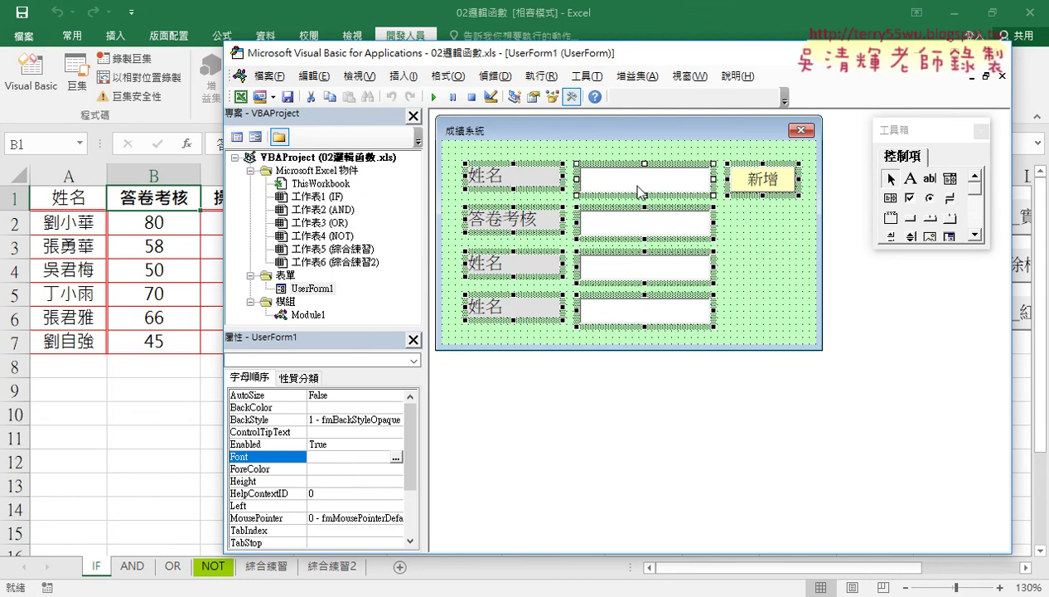
{"action": "left_click", "coordinate": [741, 263]}
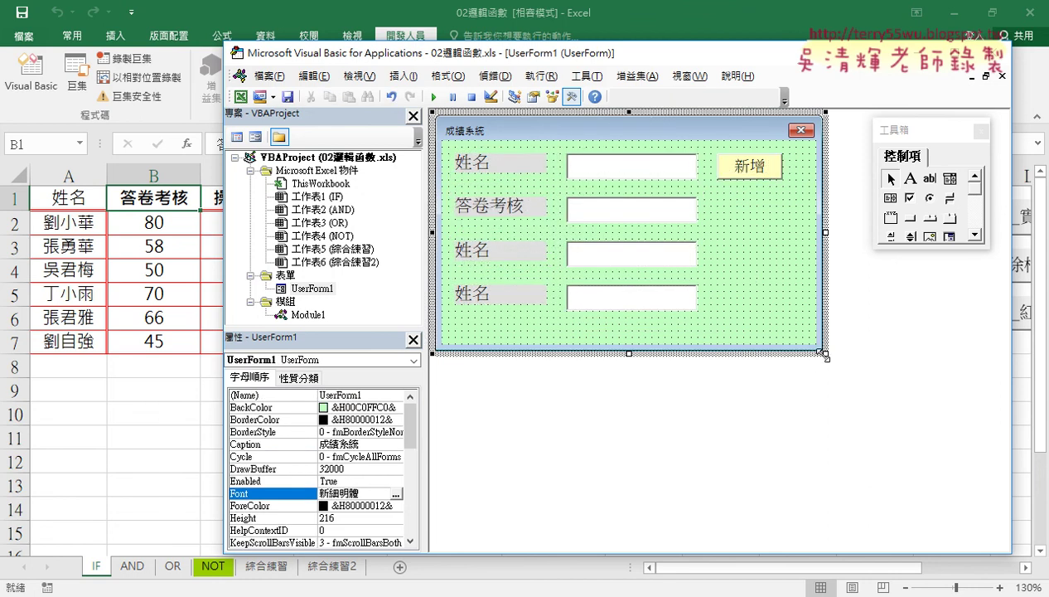
{"action": "left_click_drag", "start_coordinate": [824, 353], "coordinate": [802, 330]}
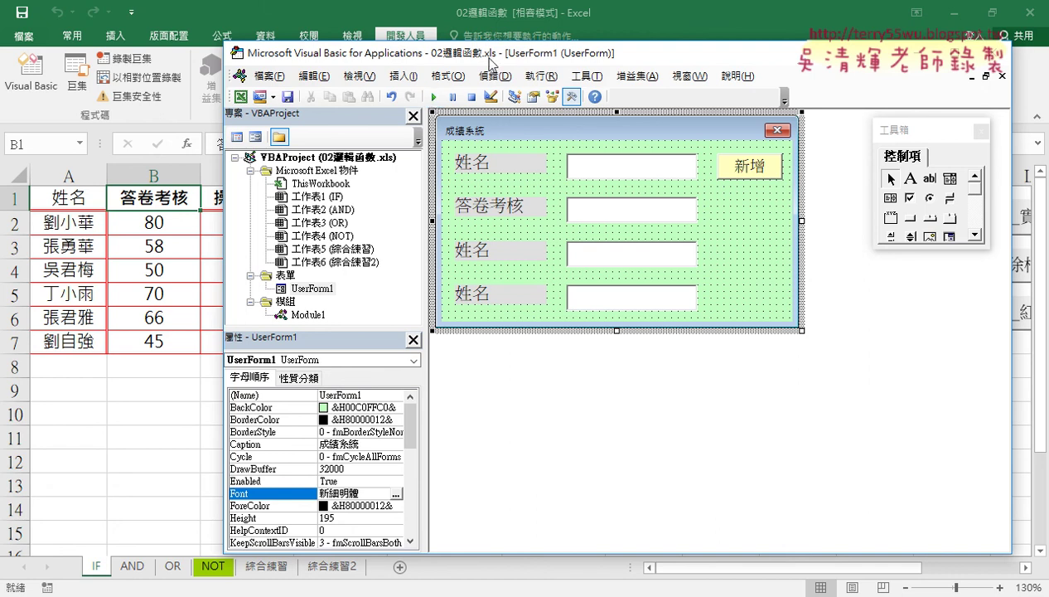
Step: Shift the VBA editor and Toolbox left, then test-run the 成績系統 form twice, closing it each time
{"action": "left_click_drag", "start_coordinate": [492, 59], "coordinate": [348, 57]}
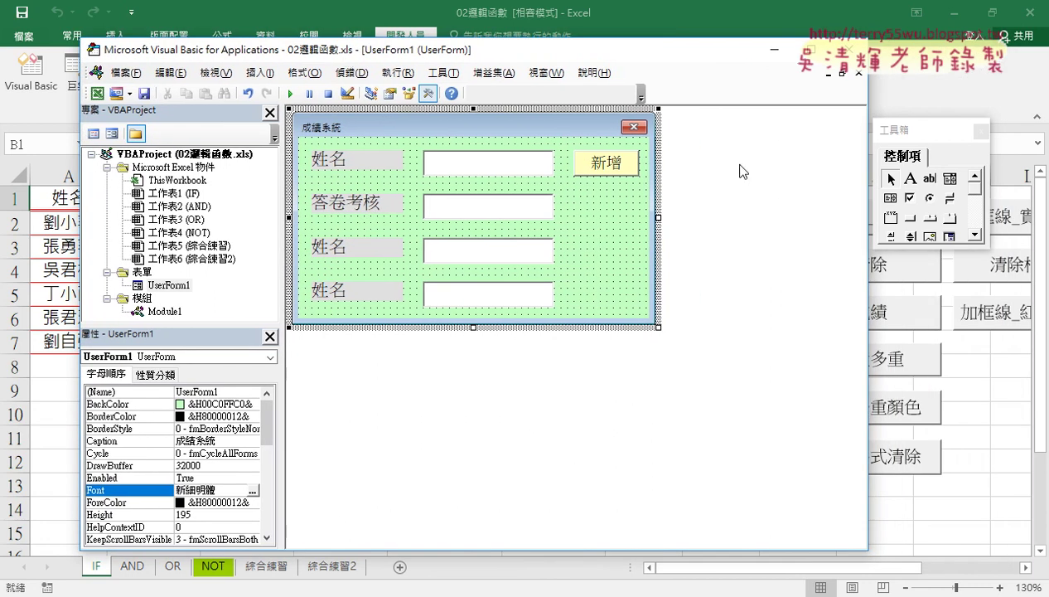
{"action": "left_click_drag", "start_coordinate": [903, 135], "coordinate": [721, 138]}
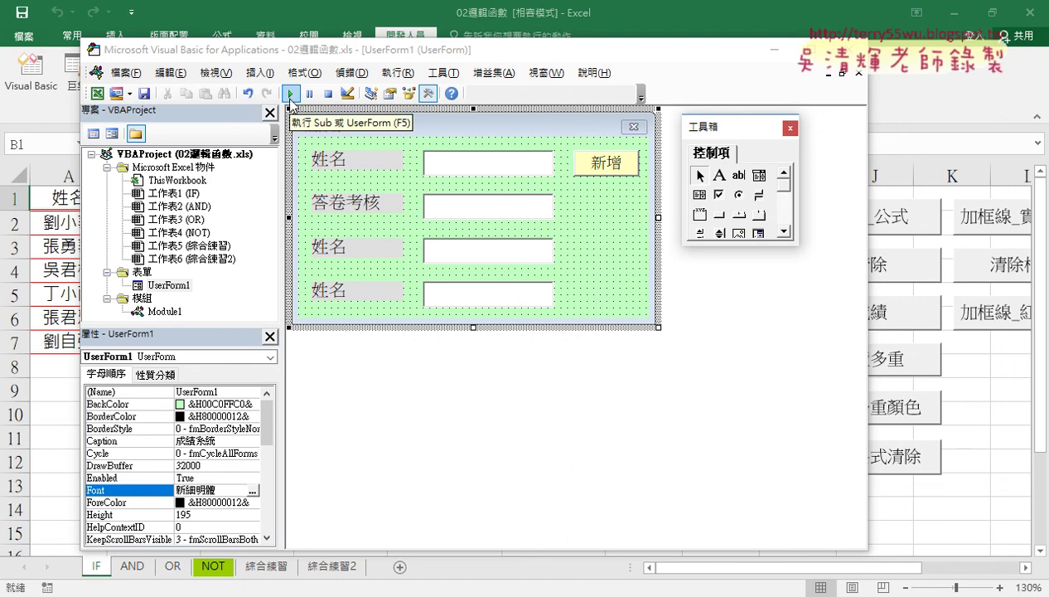
{"action": "left_click", "coordinate": [291, 94]}
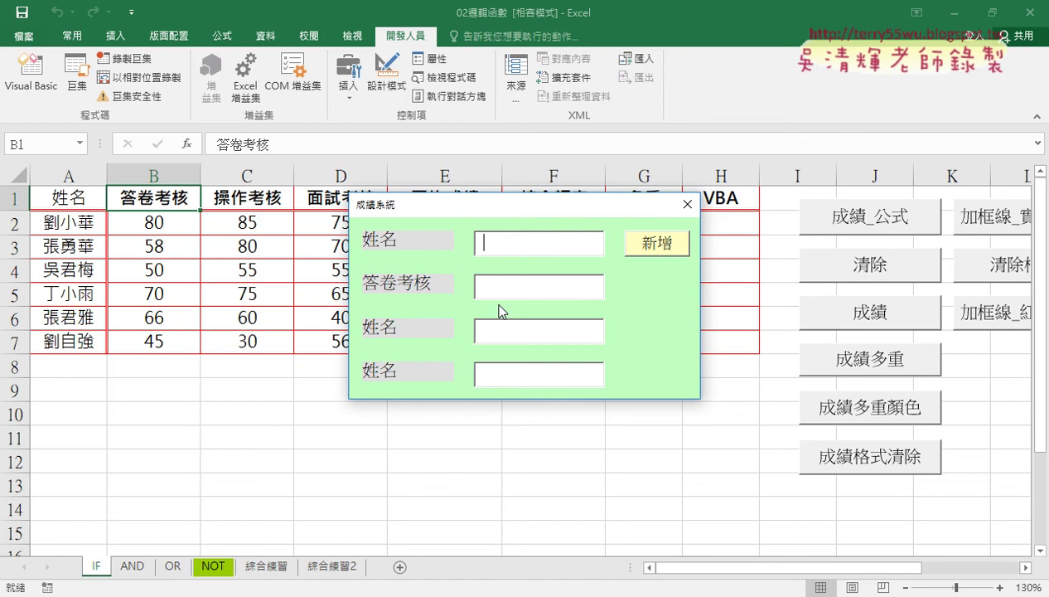
{"action": "left_click", "coordinate": [694, 206]}
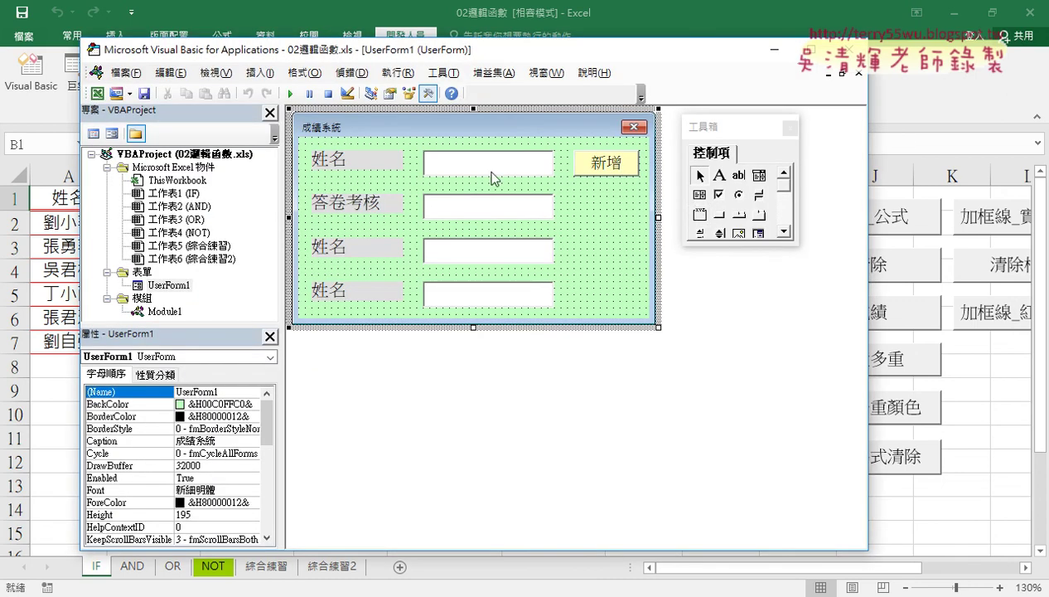
{"action": "left_click", "coordinate": [290, 95]}
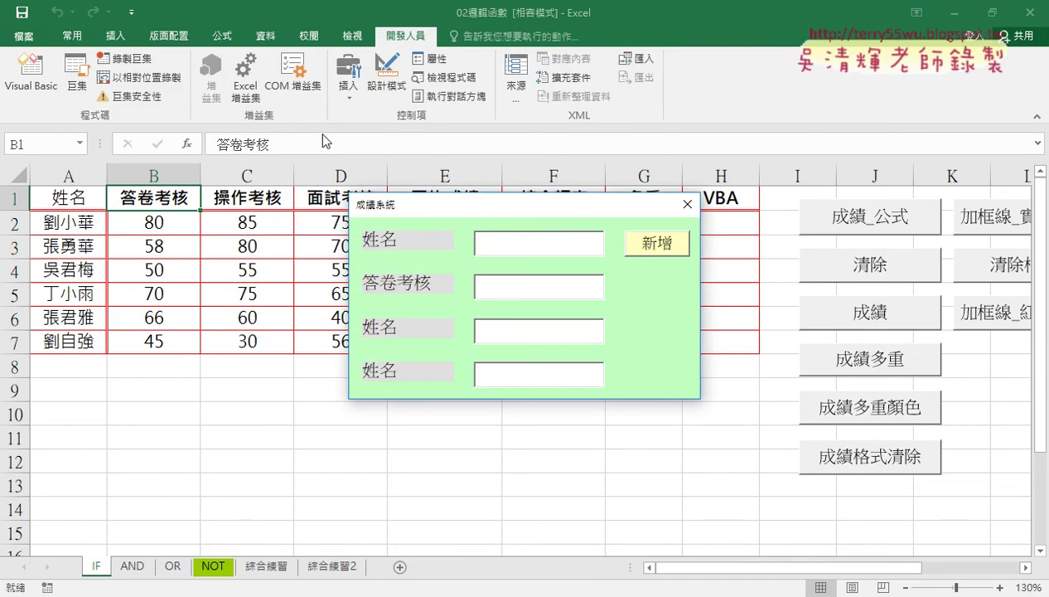
{"action": "left_click", "coordinate": [685, 206]}
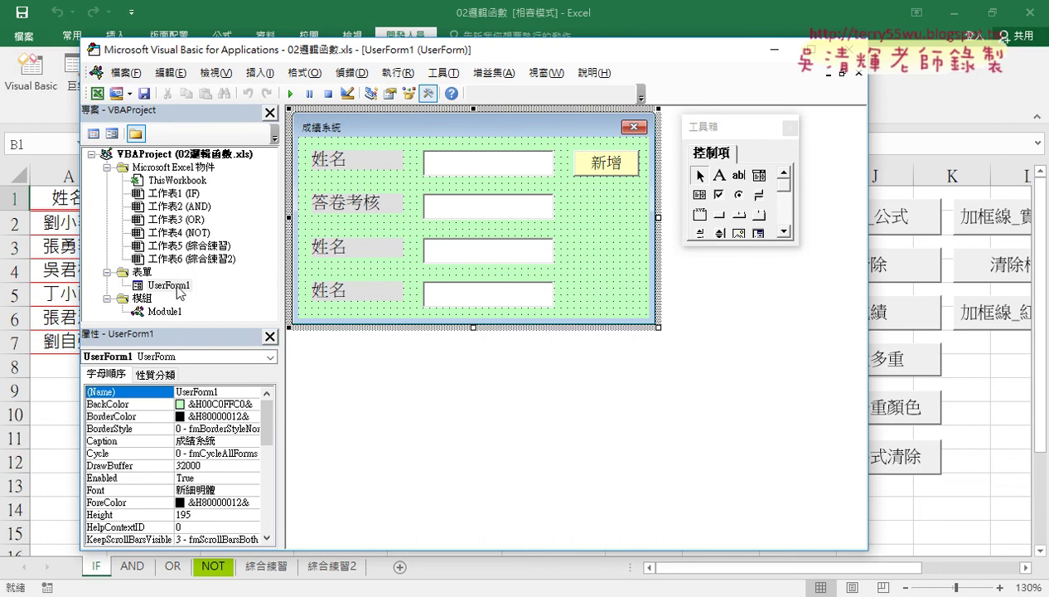
Step: Run the 成績系統 form over the grade sheet and mark the empty area below the macro buttons
{"action": "left_click", "coordinate": [294, 95]}
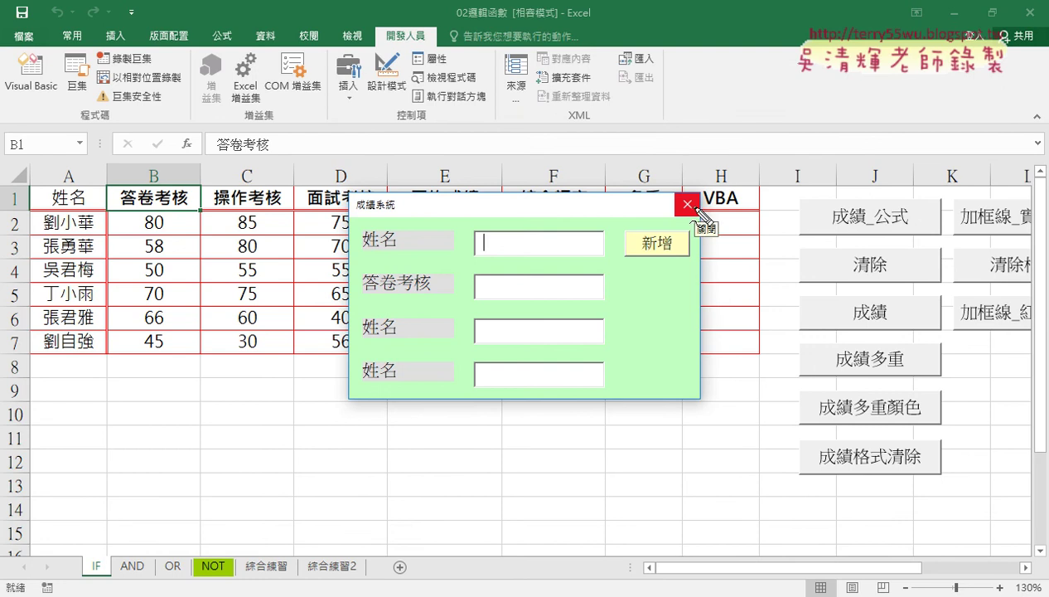
{"action": "mouse_move", "coordinate": [804, 511]}
{"action": "left_mouse_down"}
{"action": "mouse_move", "coordinate": [860, 484]}
{"action": "mouse_move", "coordinate": [816, 513]}
{"action": "mouse_move", "coordinate": [667, 405]}
{"action": "mouse_move", "coordinate": [701, 423]}
{"action": "left_mouse_up"}
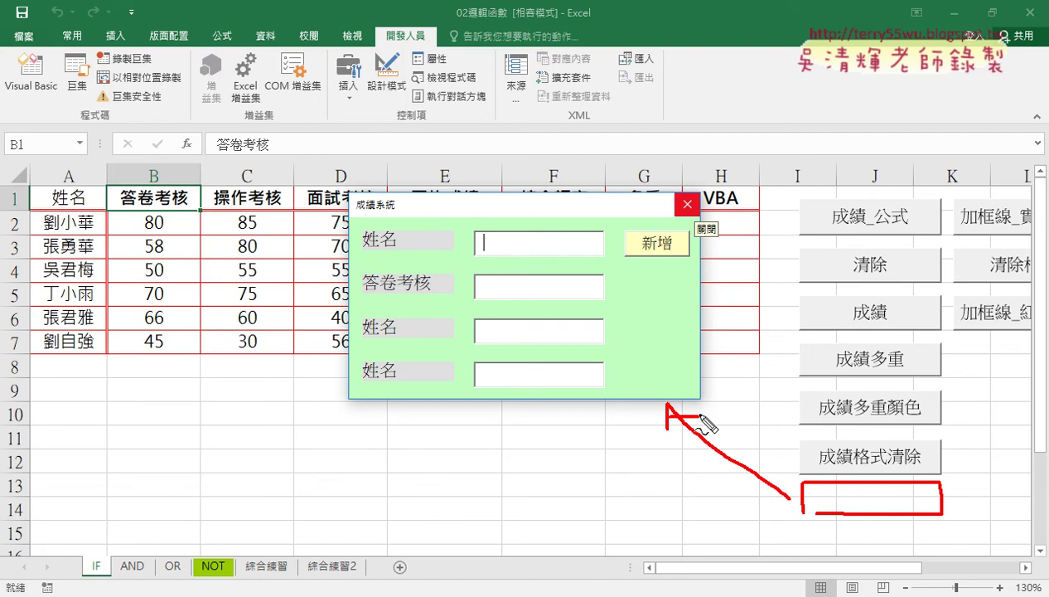
{"action": "key", "text": "Escape"}
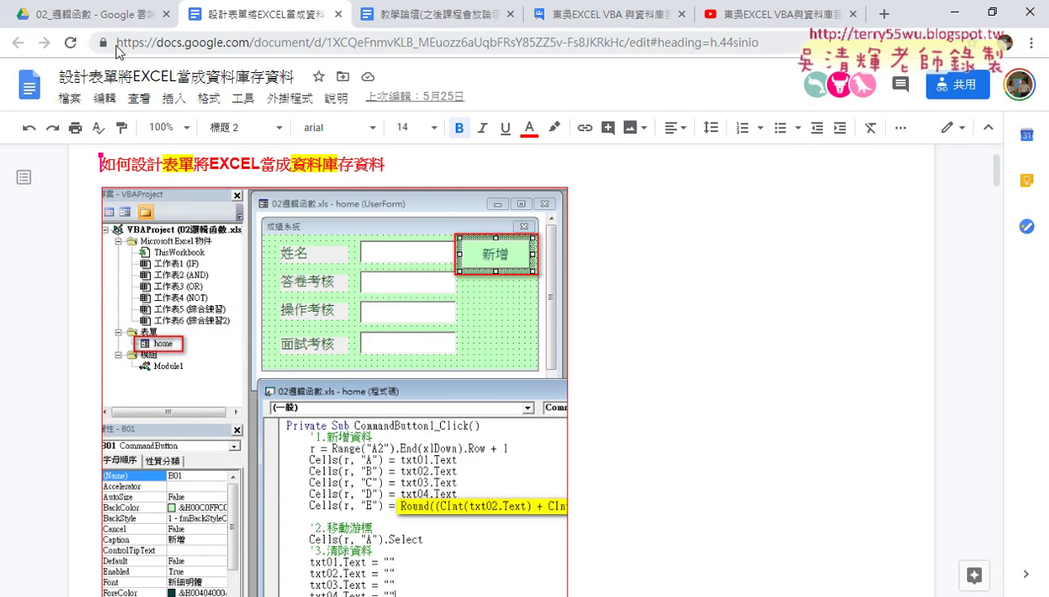
Step: Switch to the Google Drive tab showing the 02_邏輯函數 lesson folder
{"action": "left_click", "coordinate": [96, 18]}
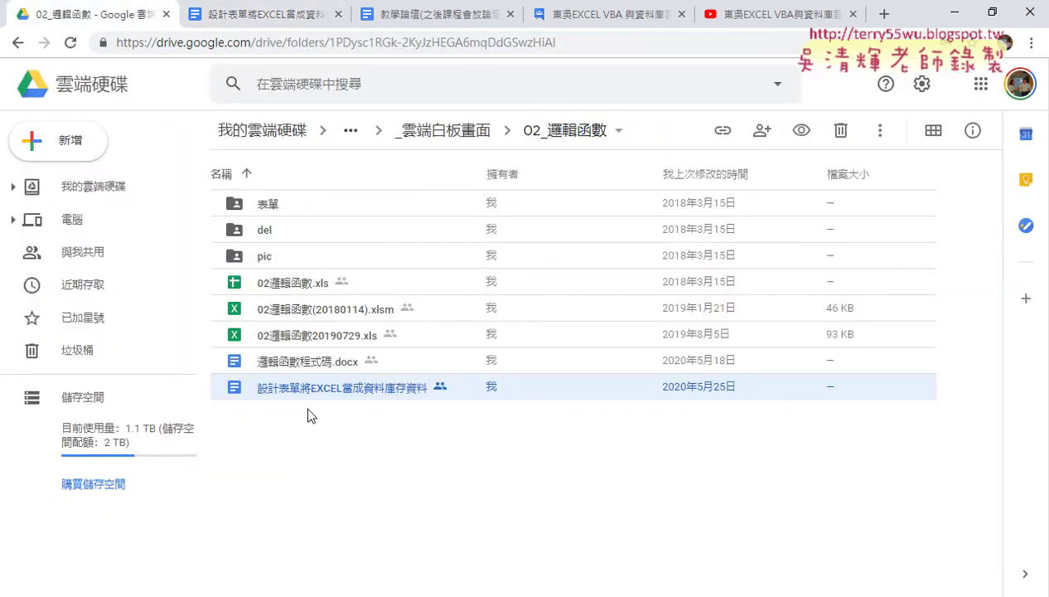